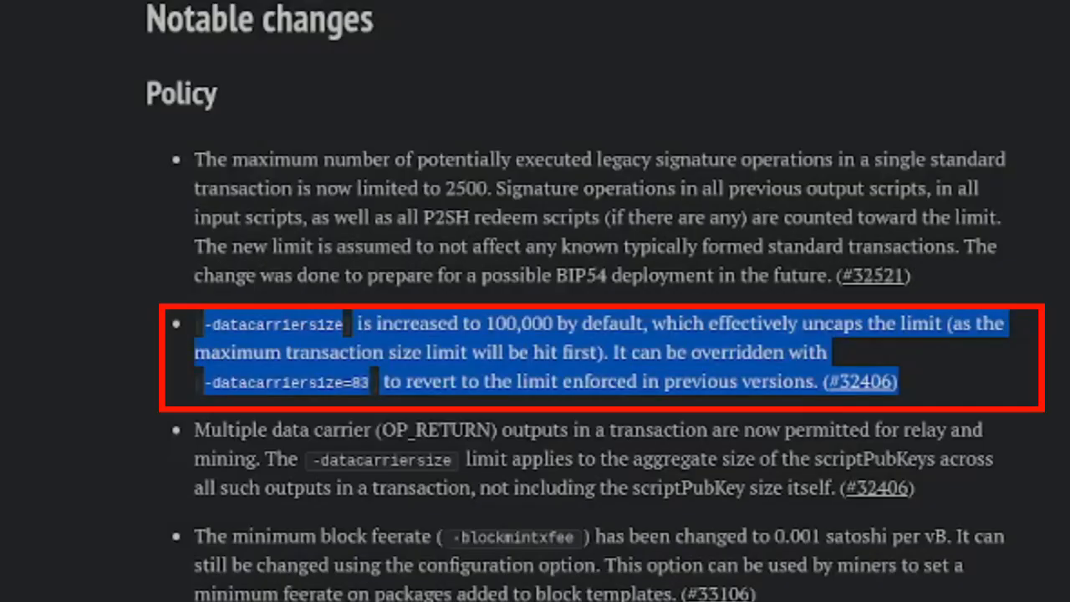
- Clear the text selection on the -datacarriersize release note
click(617, 445)
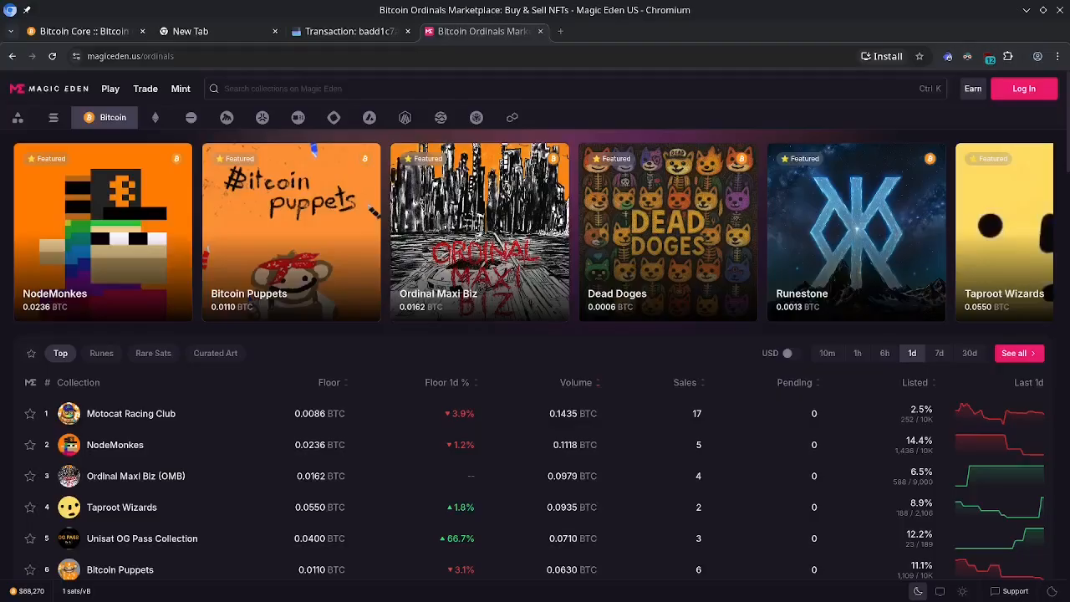
- Browse the Magic Eden marketplace and open the Bitcoin Puppets collection
scroll(878, 331, down, 1)
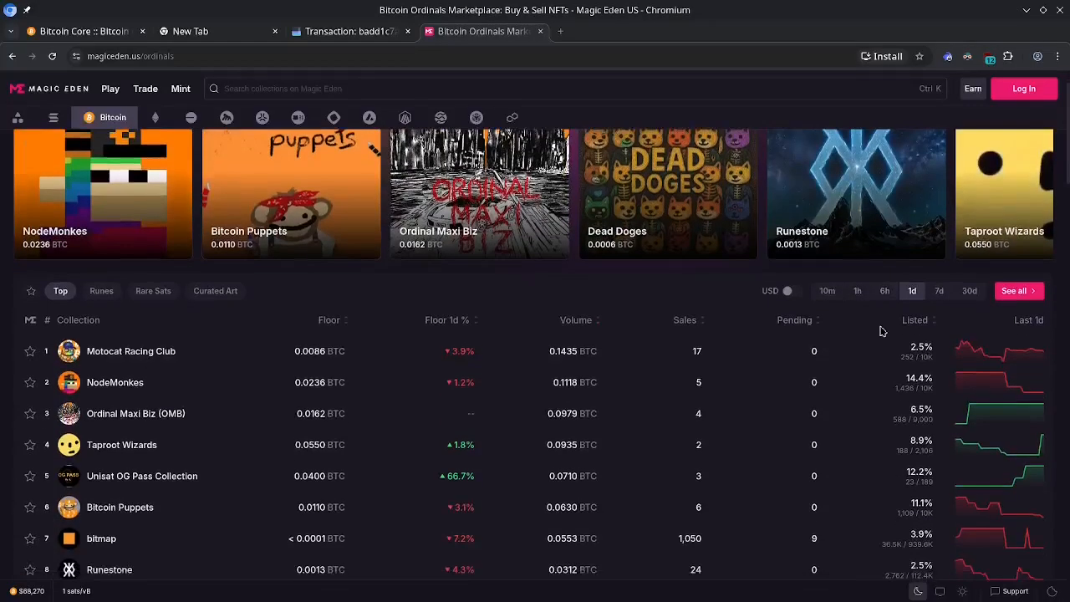
scroll(870, 335, down, 1)
scroll(838, 359, up, 2)
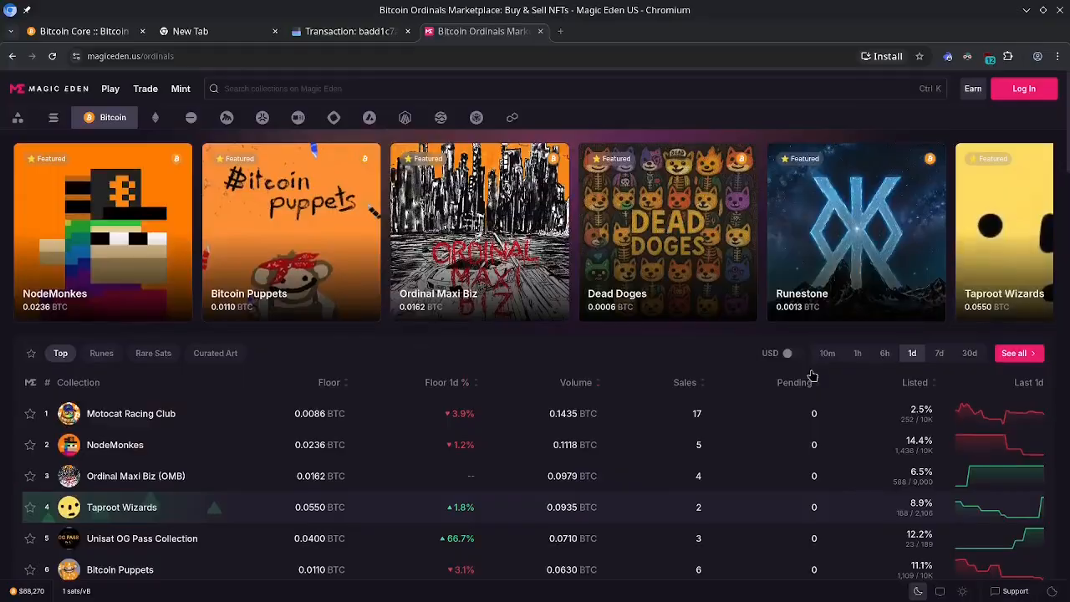
click(289, 248)
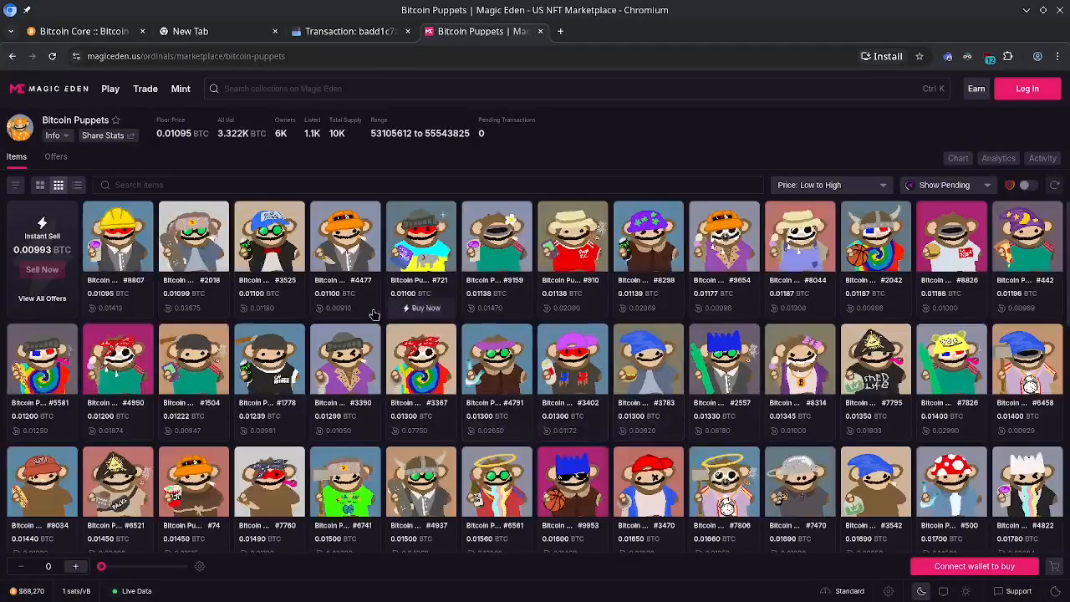
- Find Bitcoin Puppet #4566 in the item grid and view its listing details
scroll(426, 316, down, 2)
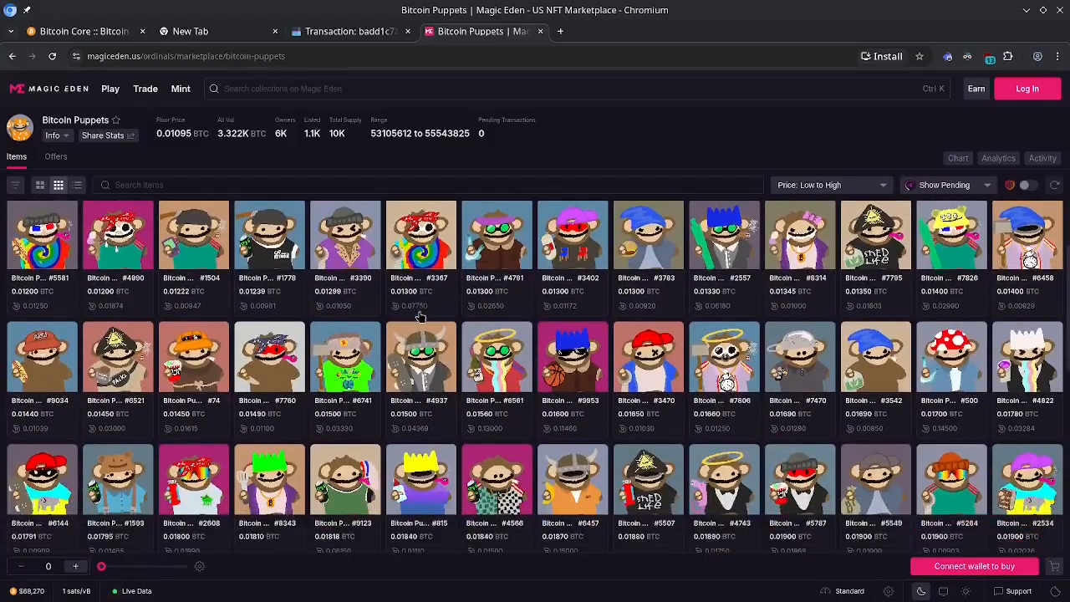
scroll(444, 318, down, 2)
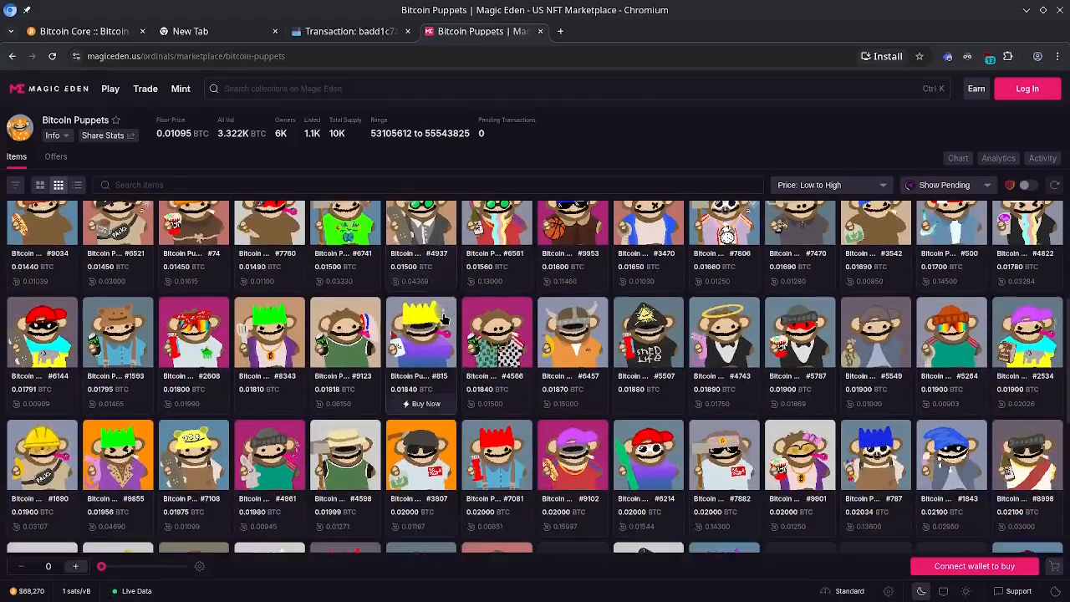
click(490, 359)
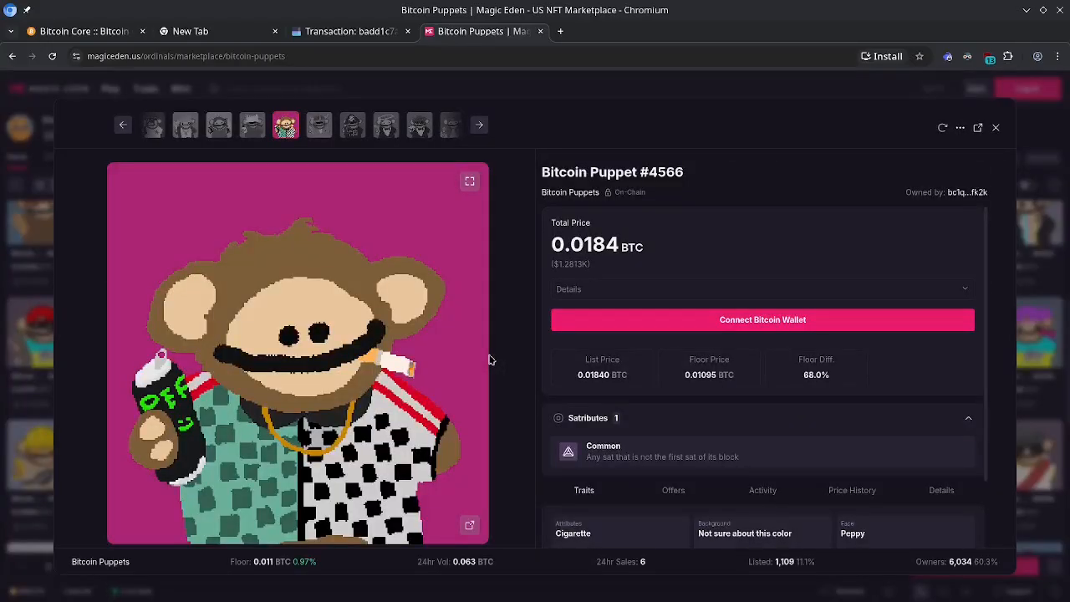
scroll(729, 399, down, 1)
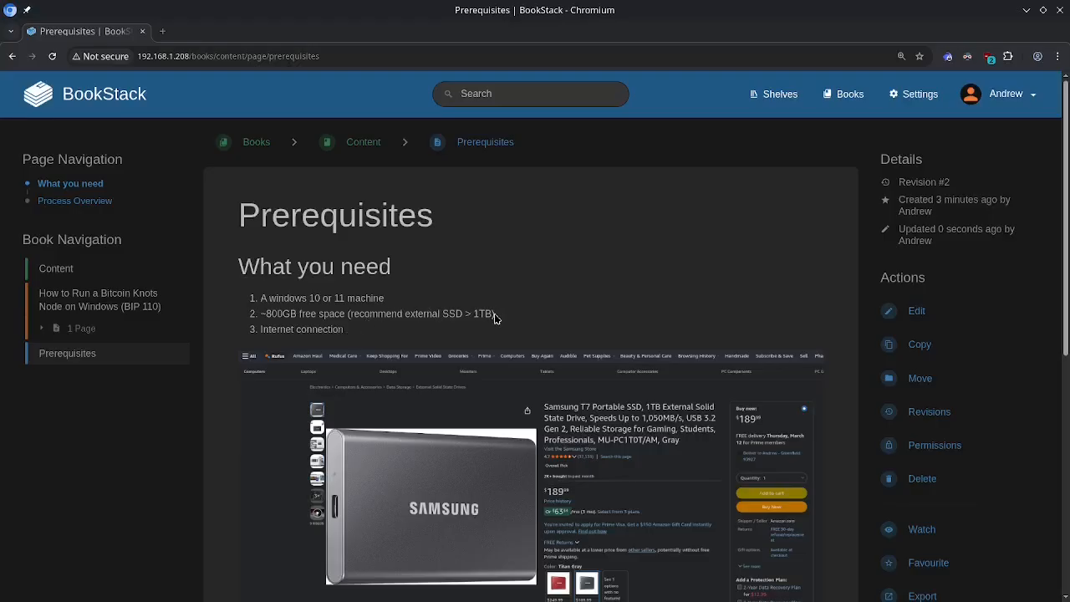
- Read the Prerequisites page down to Process Overview, then bring in and maximize the Okular PDF window
scroll(544, 348, down, 1)
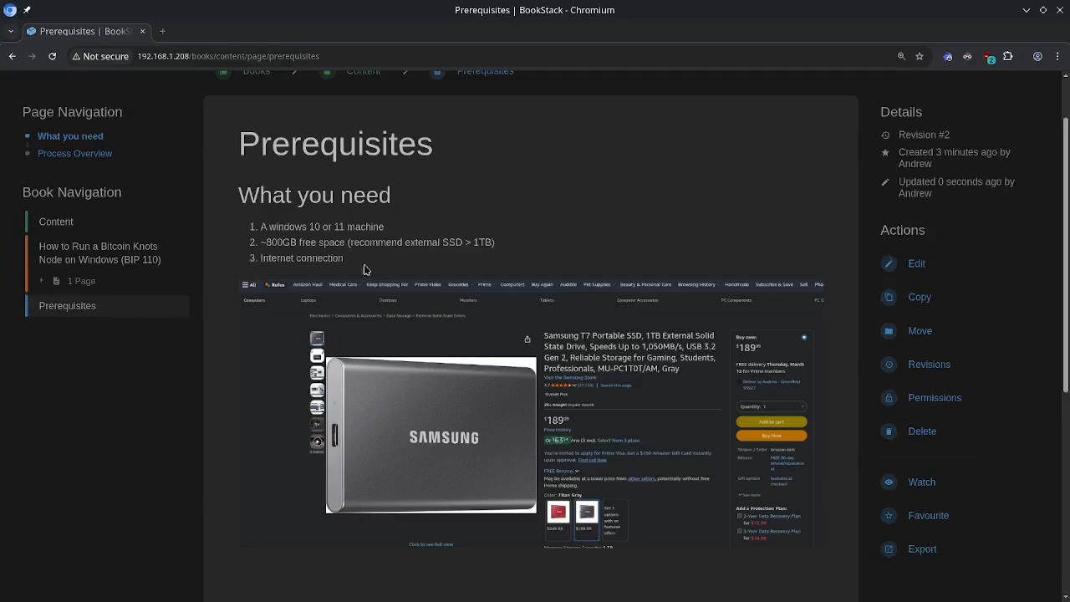
scroll(398, 271, down, 4)
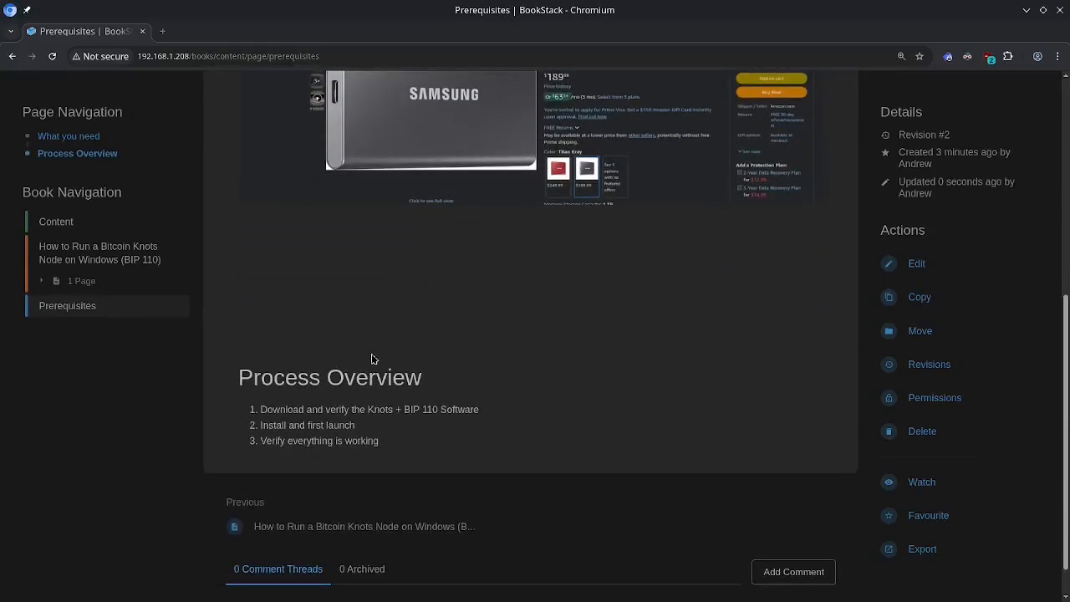
scroll(321, 418, down, 1)
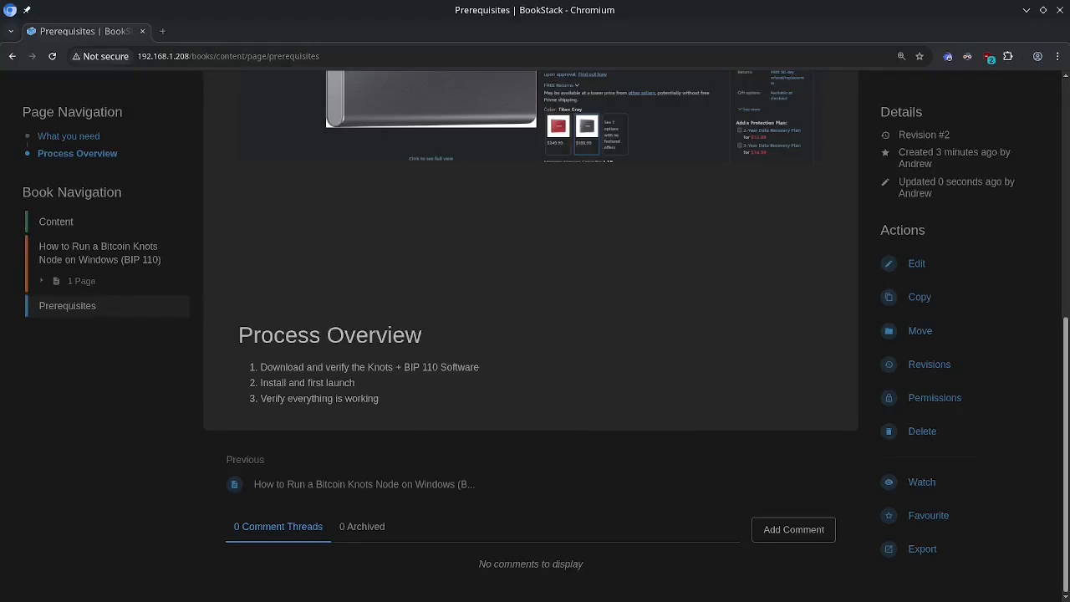
drag(2, 55, 239, 74)
double_click(240, 74)
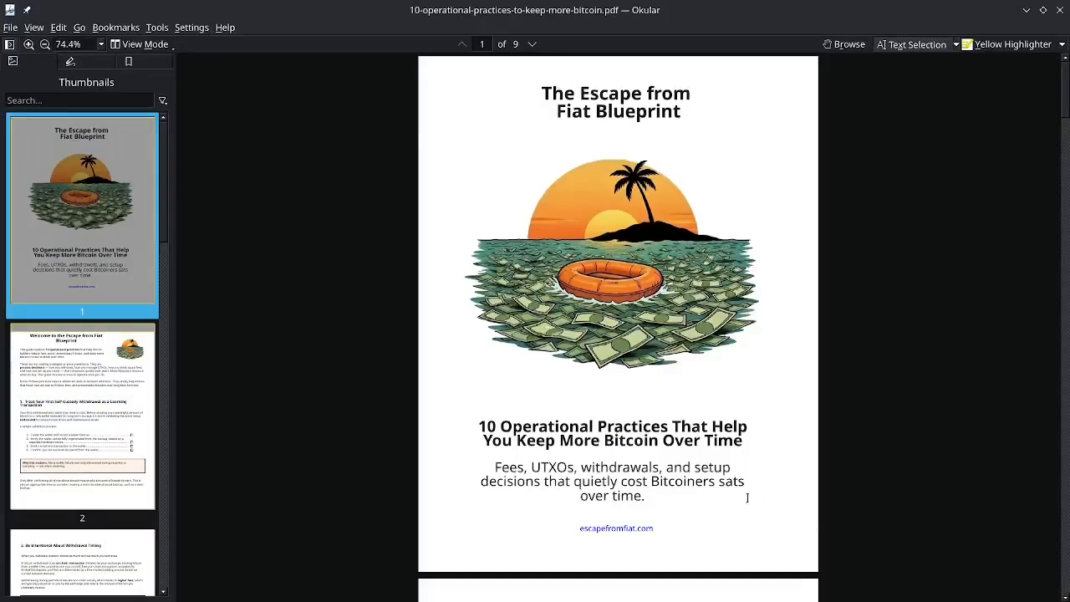
- Skim the 10 Operational Practices PDF, return toward page 1, then switch back to Chromium's BookStack page
scroll(718, 489, down, 1)
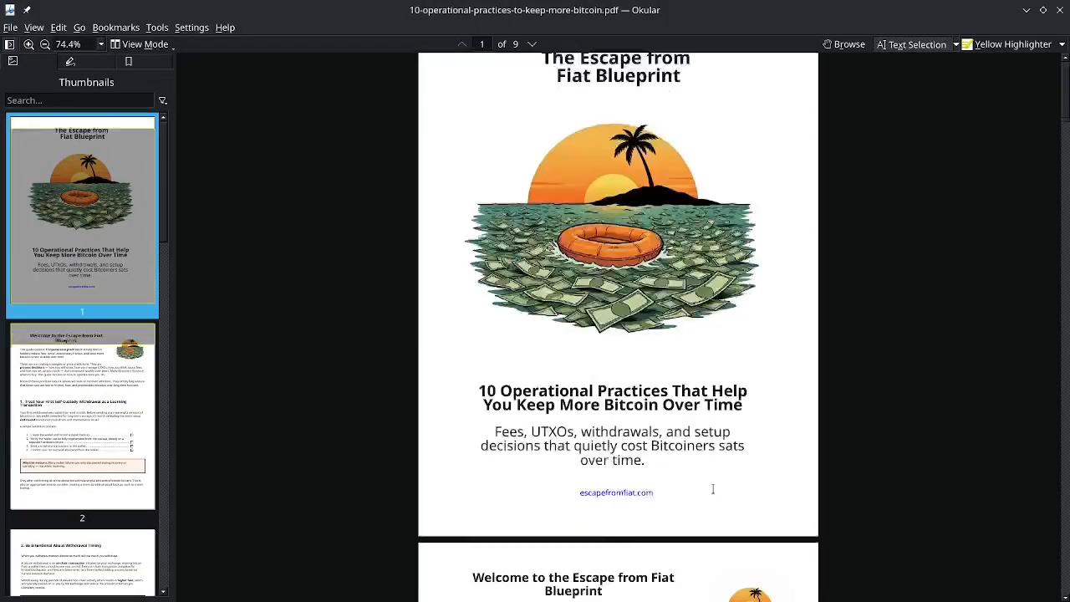
scroll(713, 489, down, 20)
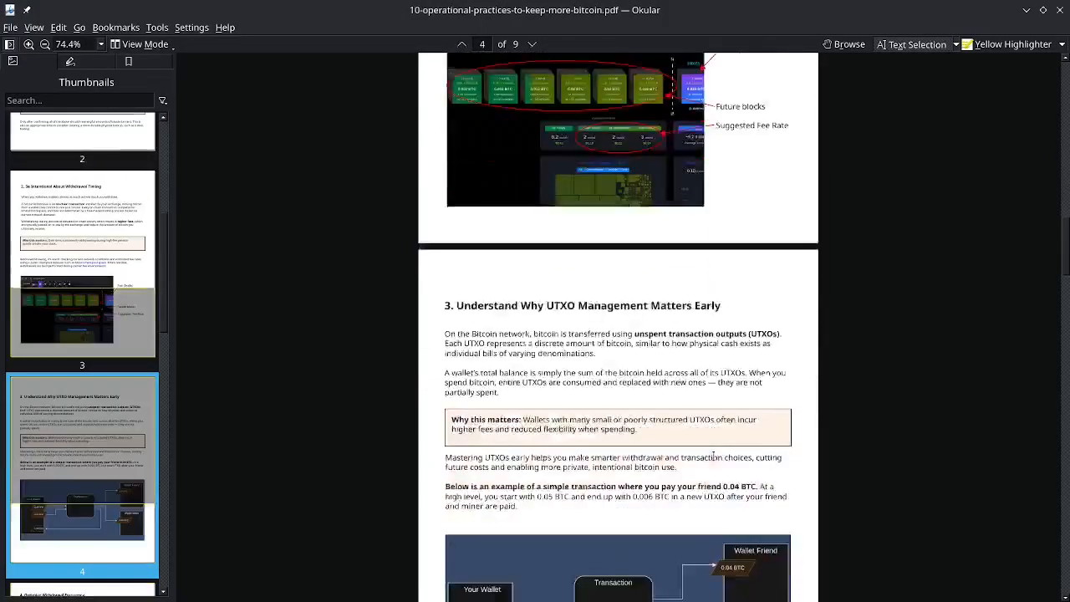
scroll(713, 452, down, 10)
scroll(713, 447, up, 20)
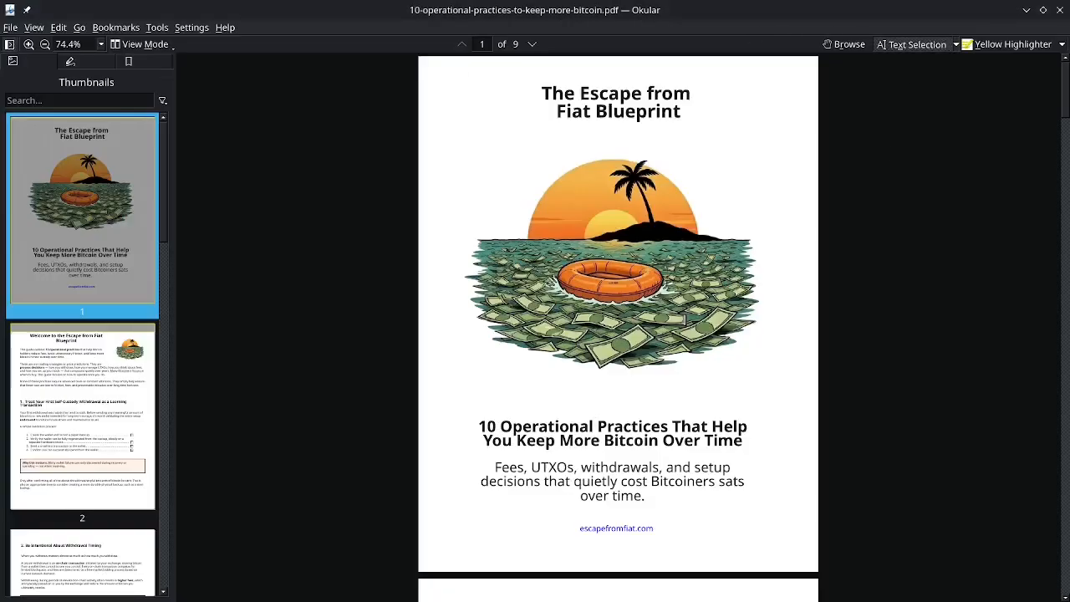
key(alt+Tab)
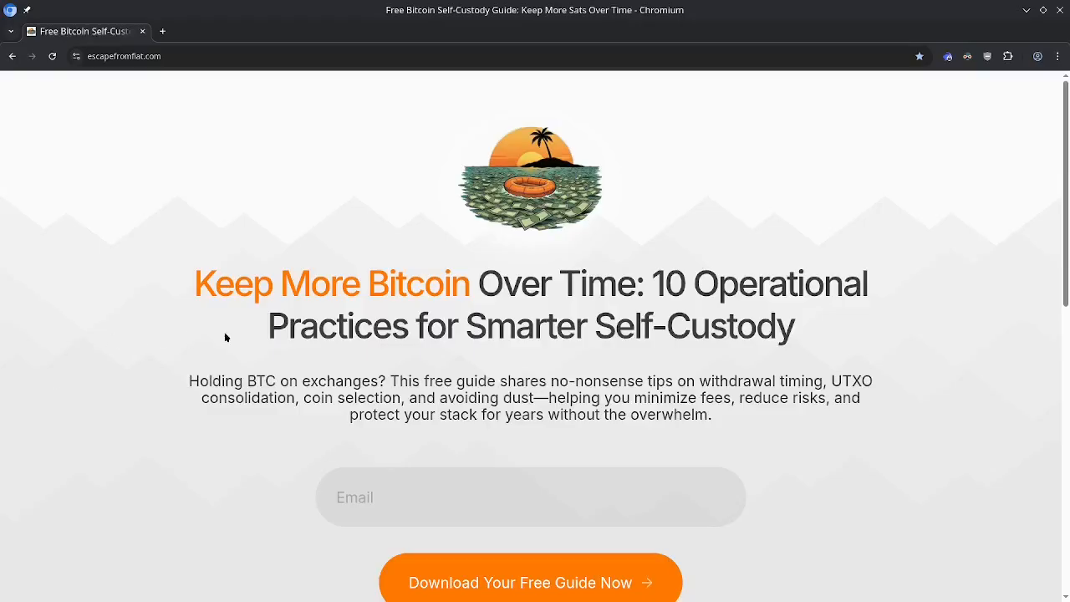
- Scroll the BookStack Prerequisites page down slightly
scroll(433, 361, down, 1)
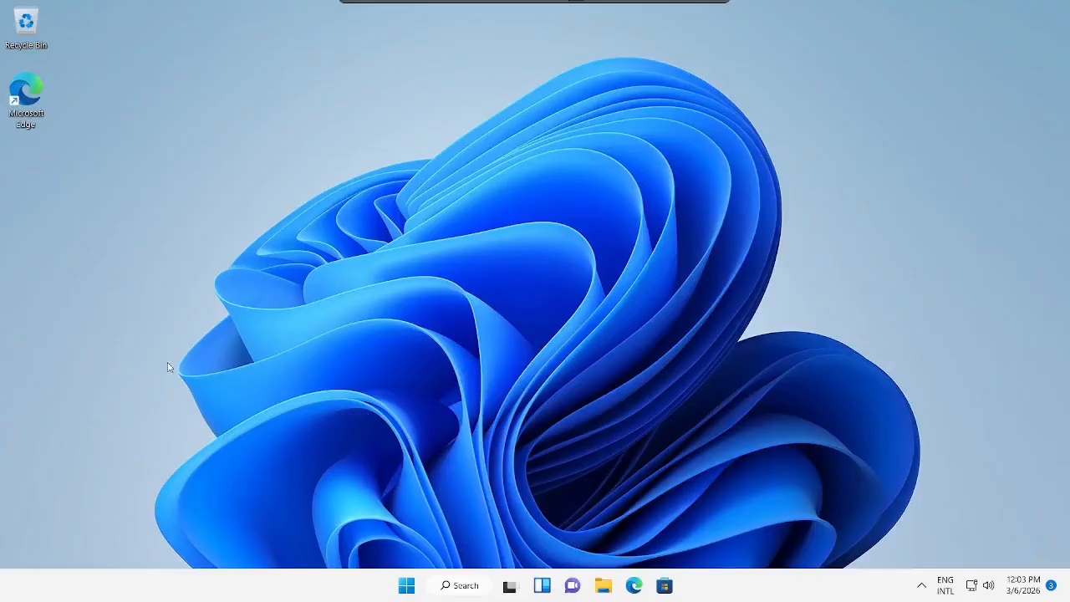
- Launch Edge, rerun the 'bip 110 dathon ohm' search, and open the bip110.org result
click(635, 586)
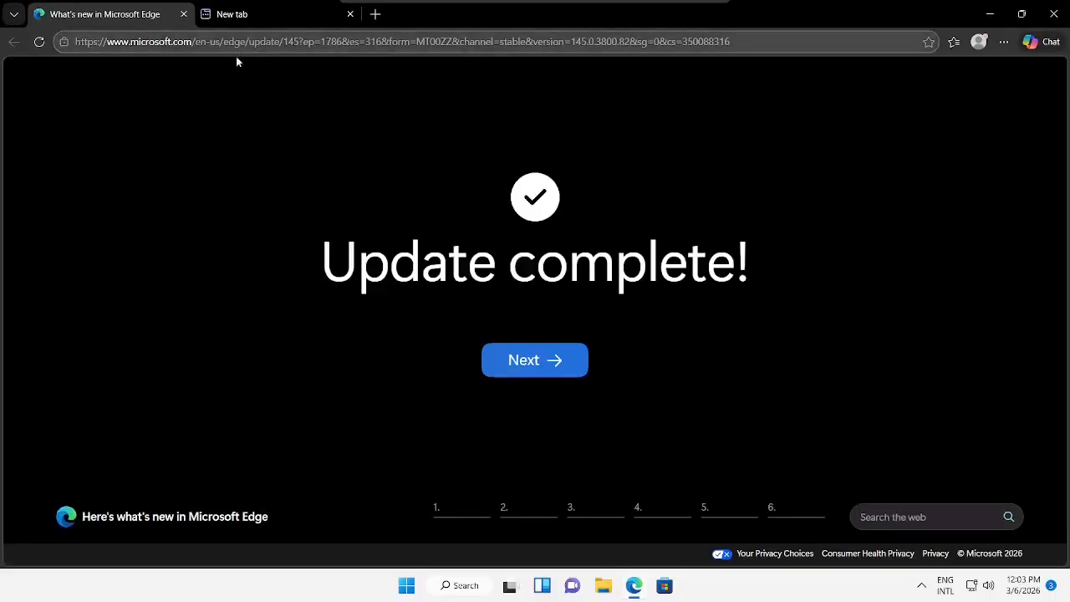
click(244, 44)
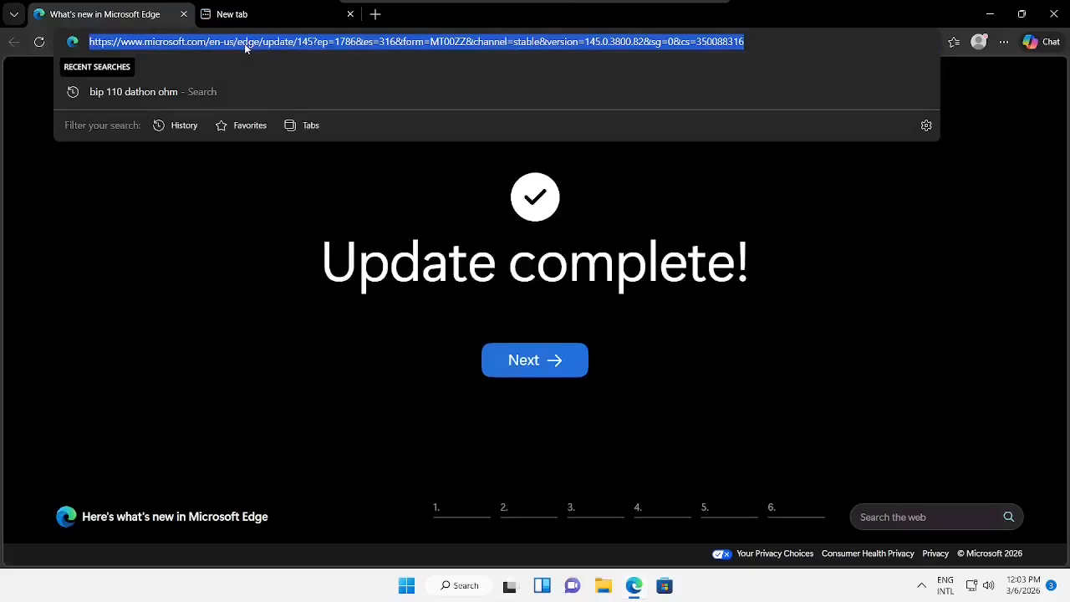
click(127, 92)
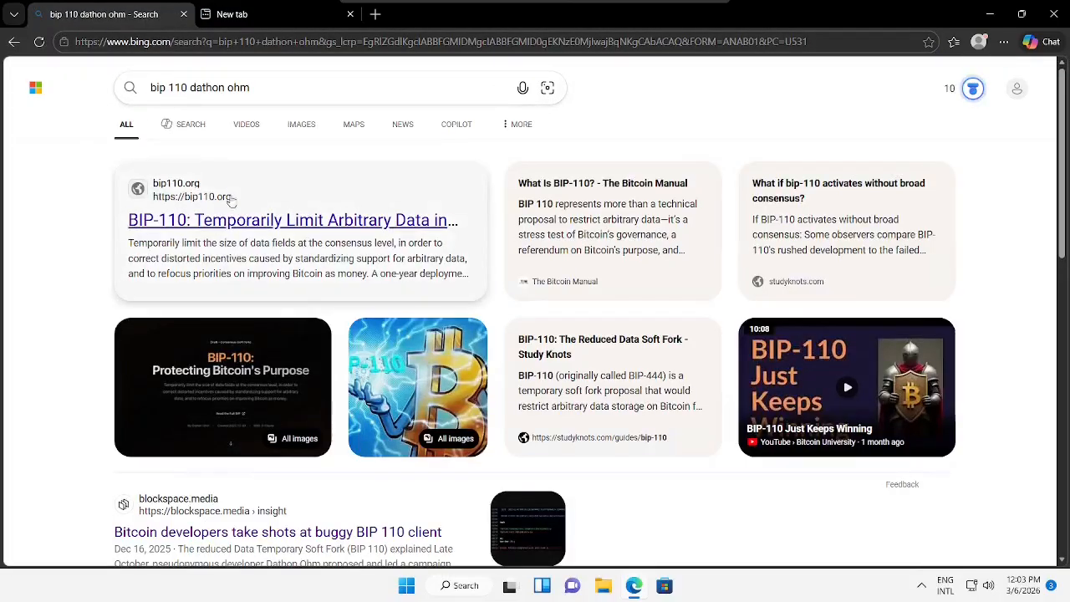
click(231, 221)
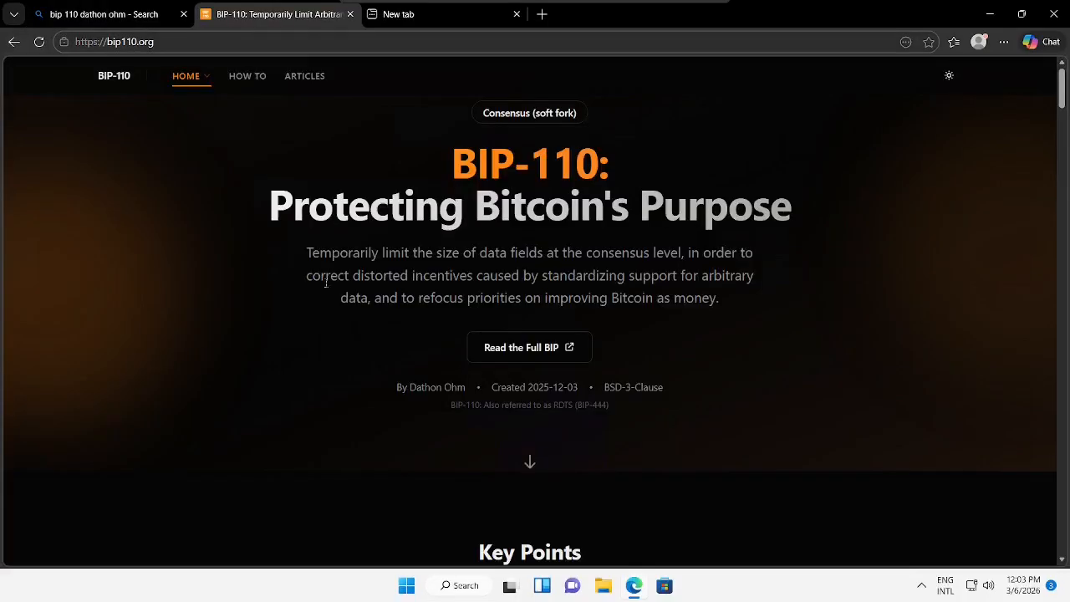
- Open bip110.org/howto and scroll through the listed BIP-110 installation methods
click(248, 77)
scroll(446, 316, down, 4)
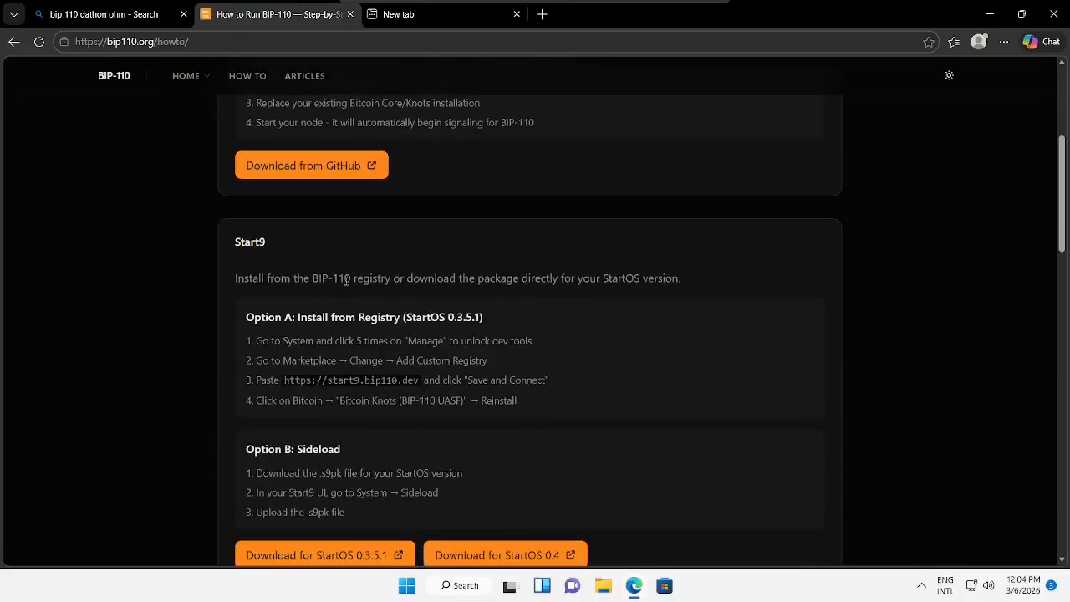
scroll(290, 276, down, 2)
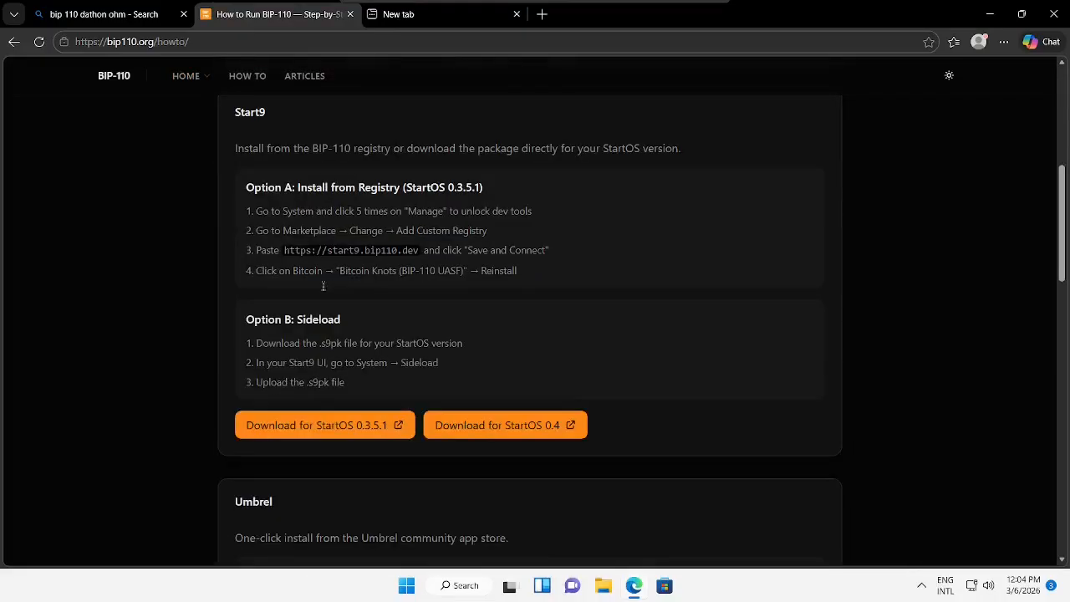
scroll(323, 290, up, 6)
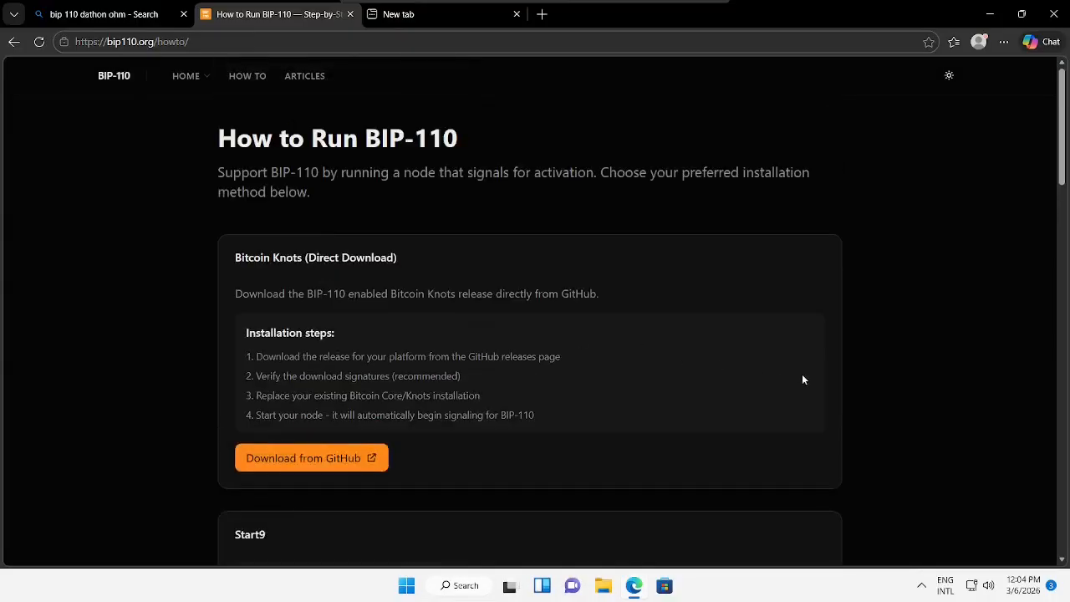
scroll(794, 368, down, 3)
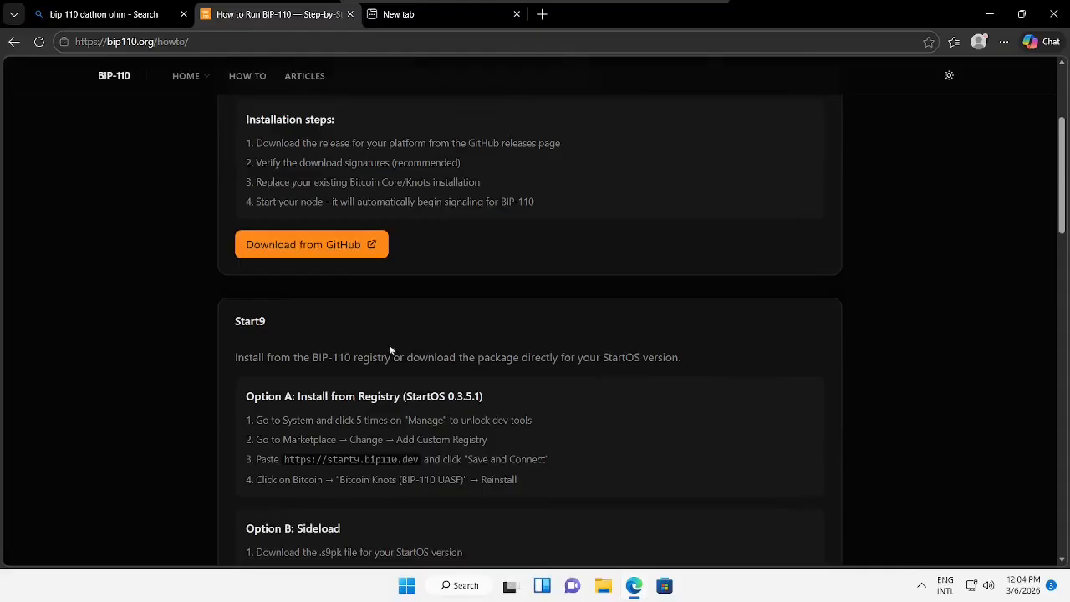
scroll(390, 350, down, 1)
drag(235, 246, 383, 366)
scroll(460, 367, down, 4)
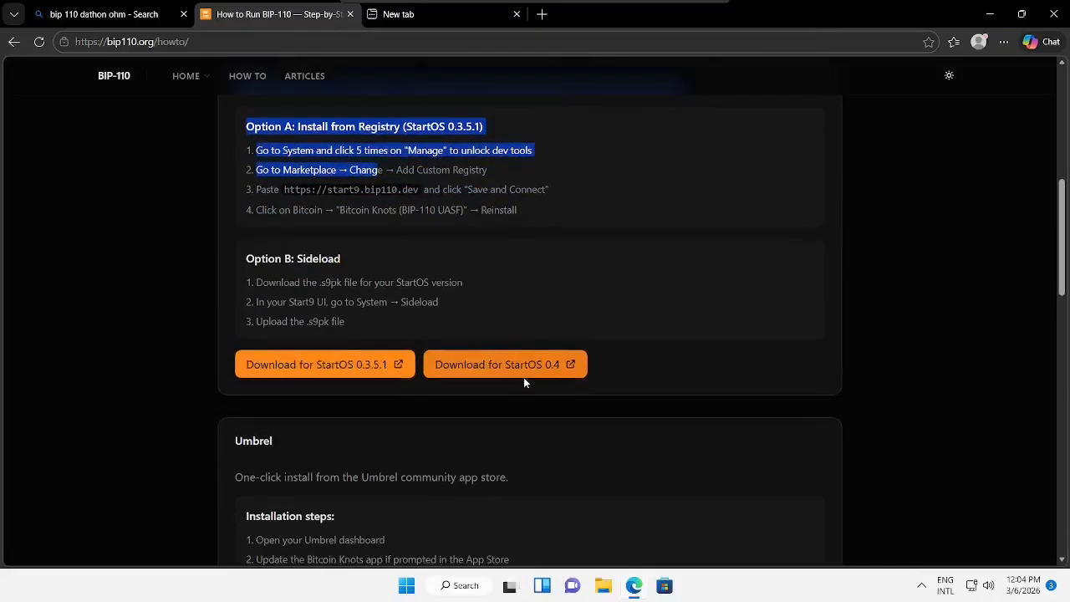
scroll(491, 488, down, 7)
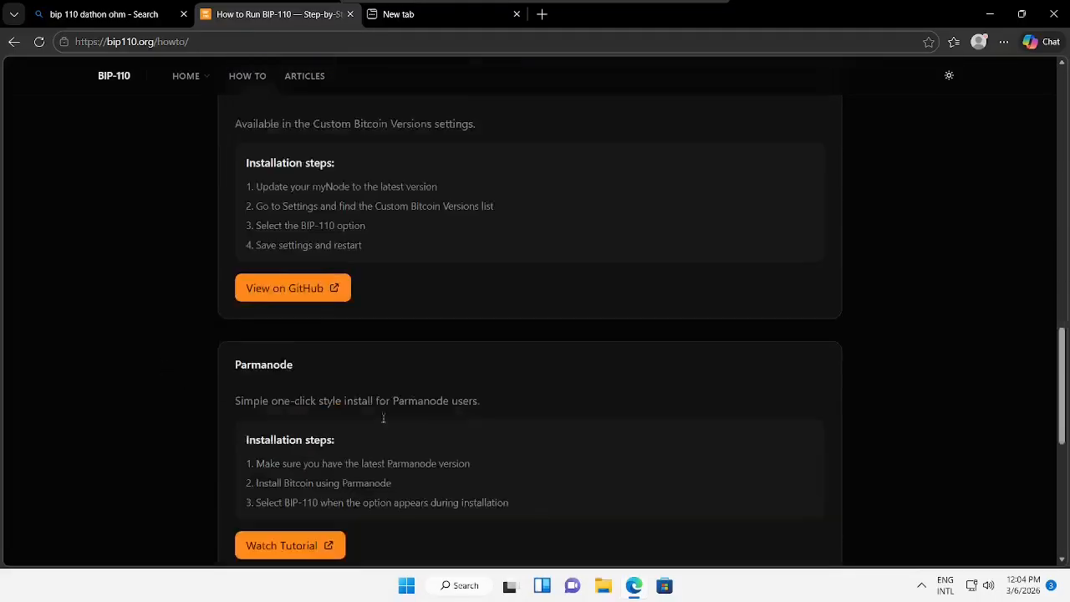
scroll(424, 377, down, 3)
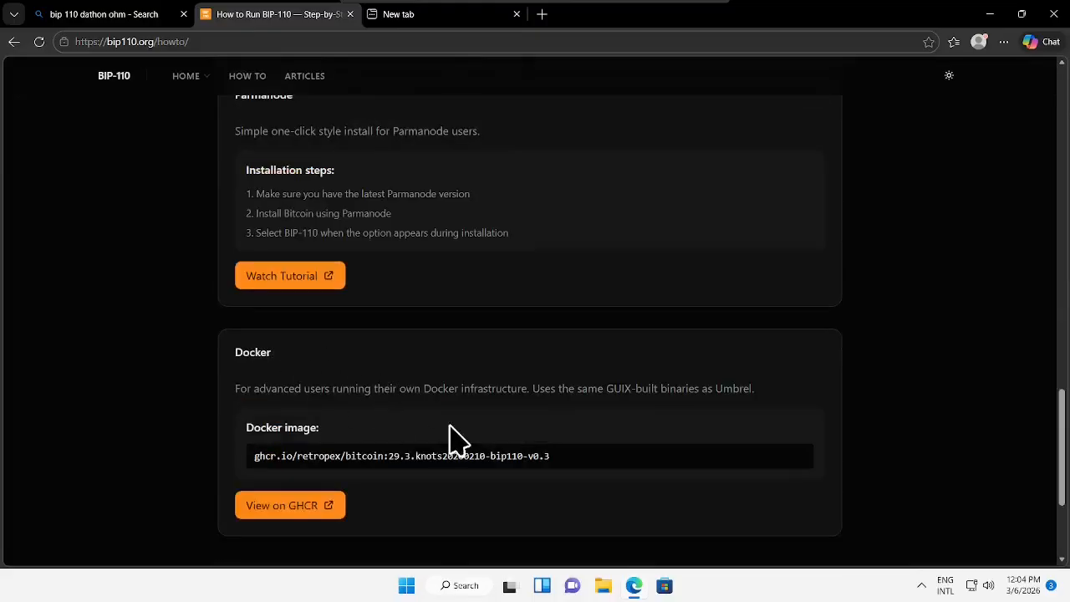
- Return to the top and select, then deselect, the Bitcoin Knots (Direct Download) heading
key(Home)
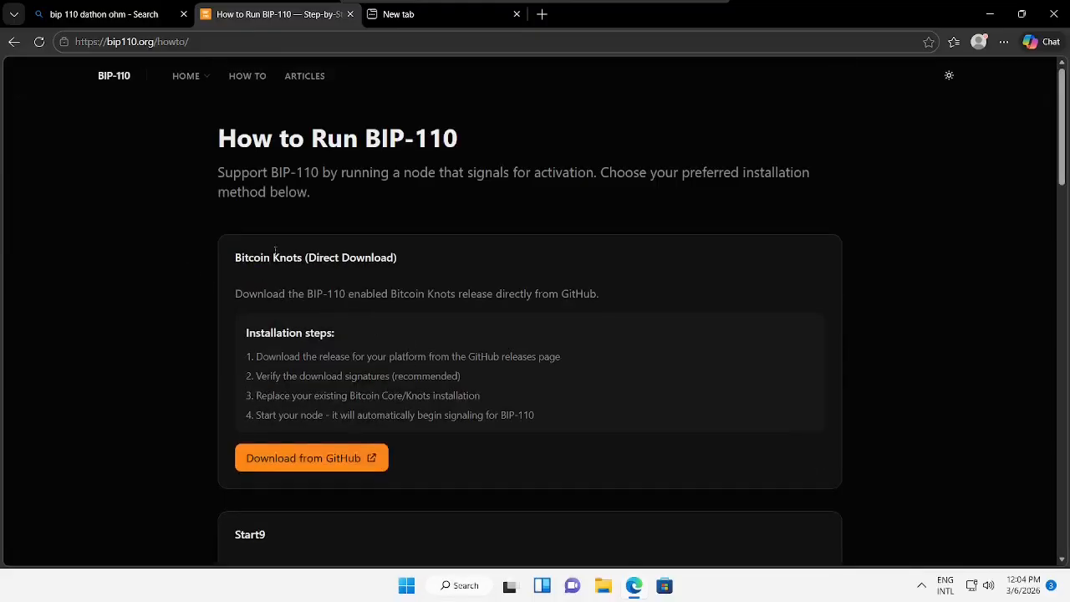
drag(228, 263, 412, 256)
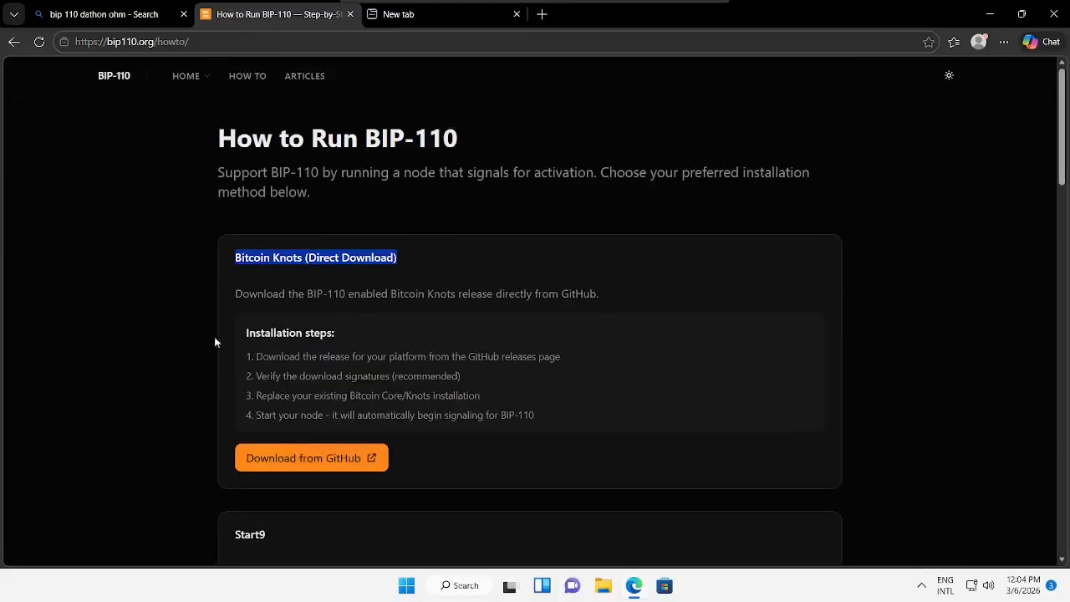
click(381, 360)
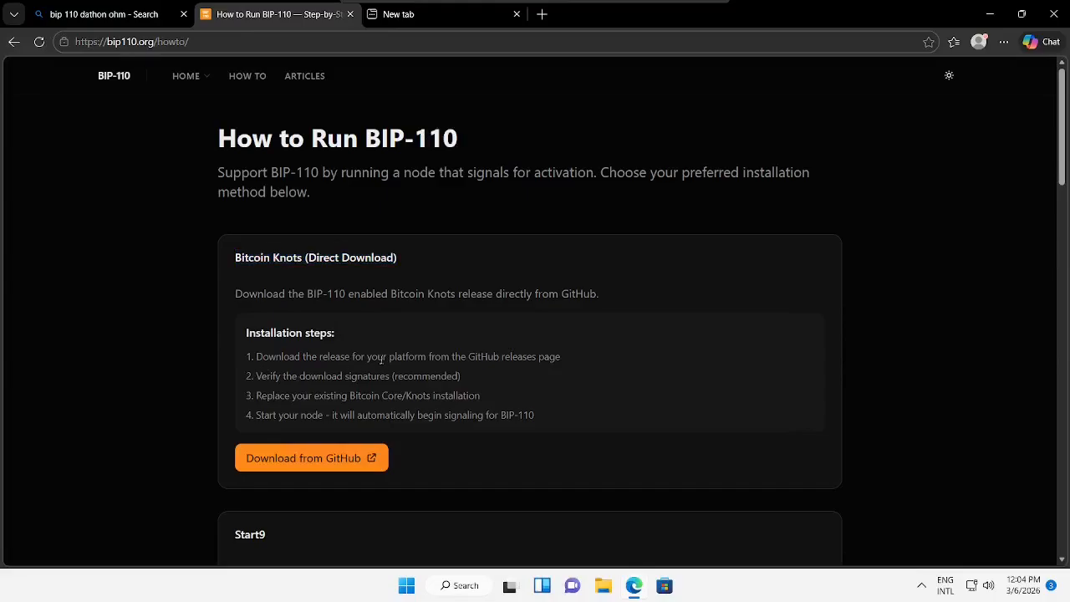
- Open the UASF BIP-110 v0.3 GitHub release and download the win64-setup-pgpverifiable.exe installer
click(351, 458)
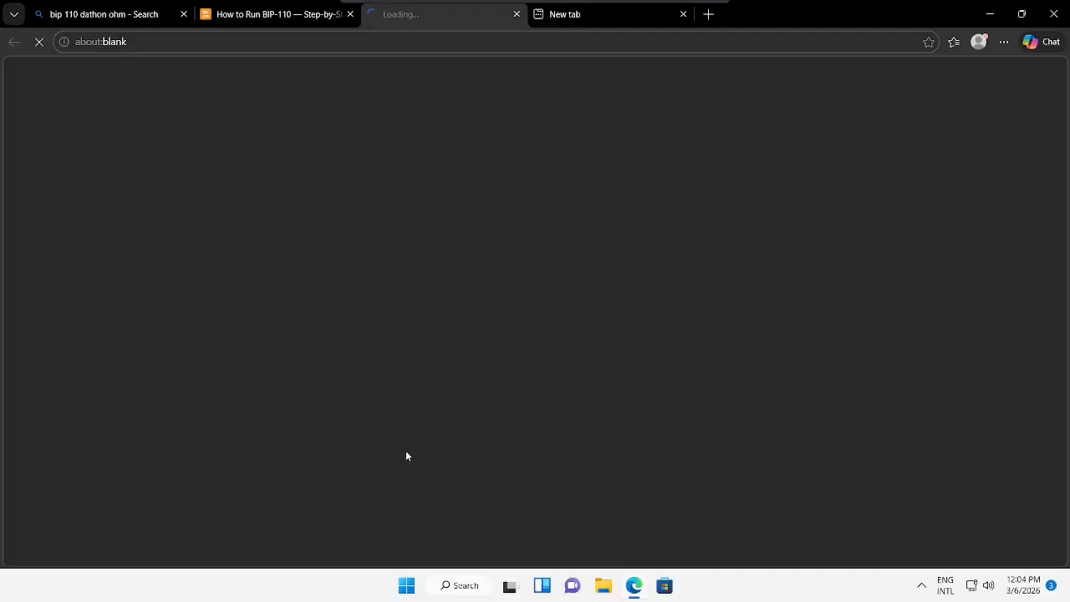
scroll(468, 356, down, 3)
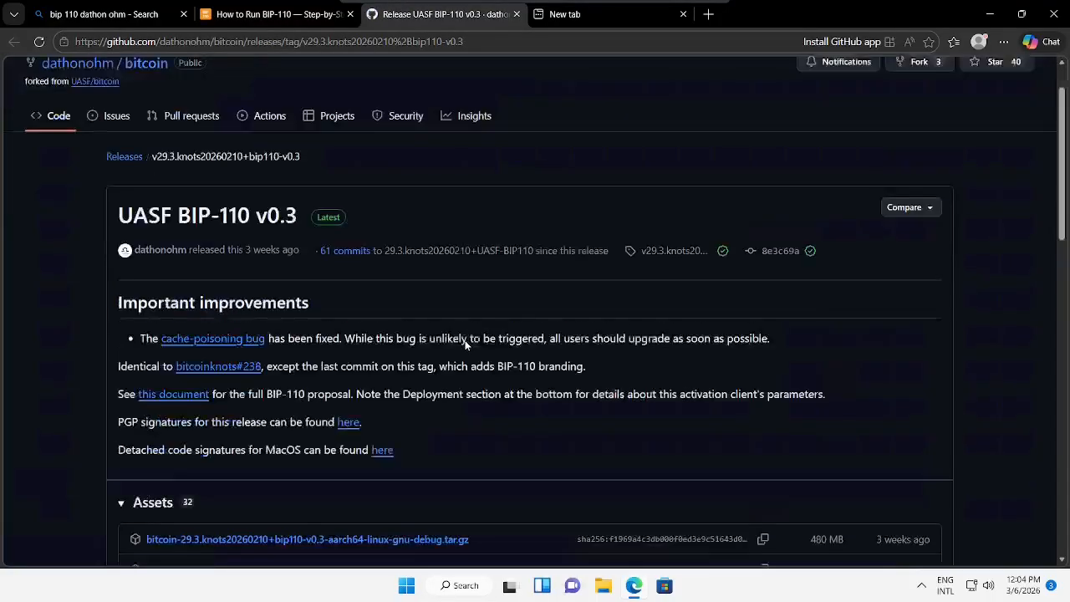
scroll(481, 360, down, 8)
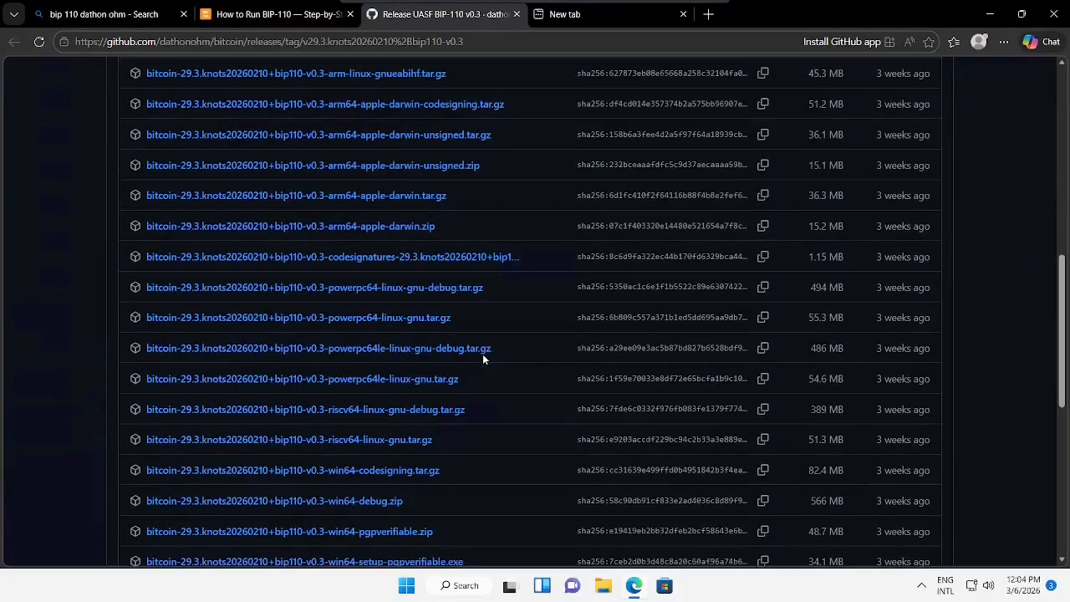
scroll(482, 358, down, 3)
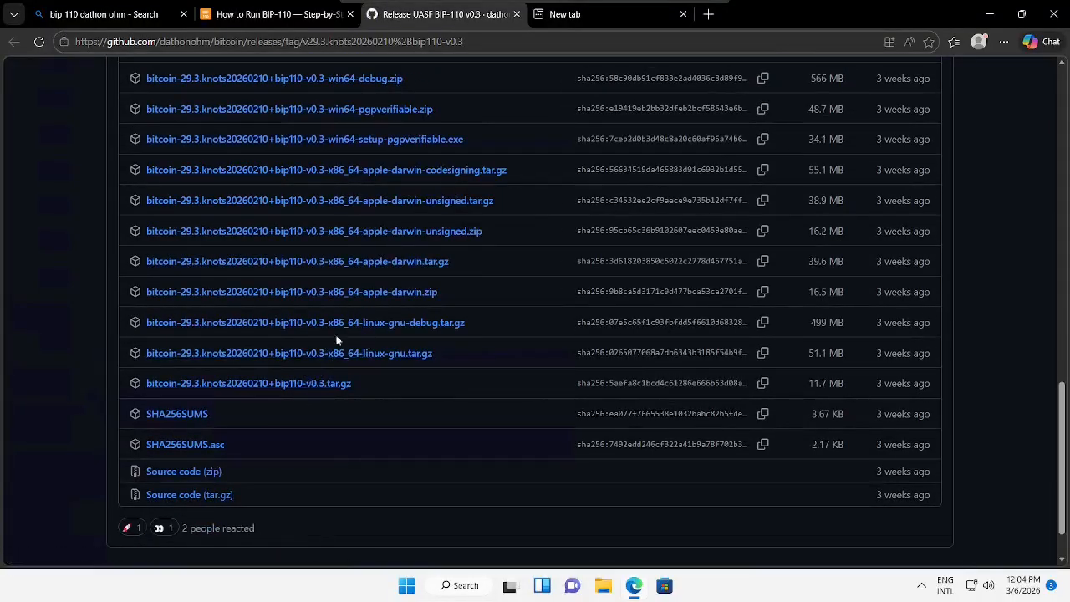
scroll(393, 333, up, 2)
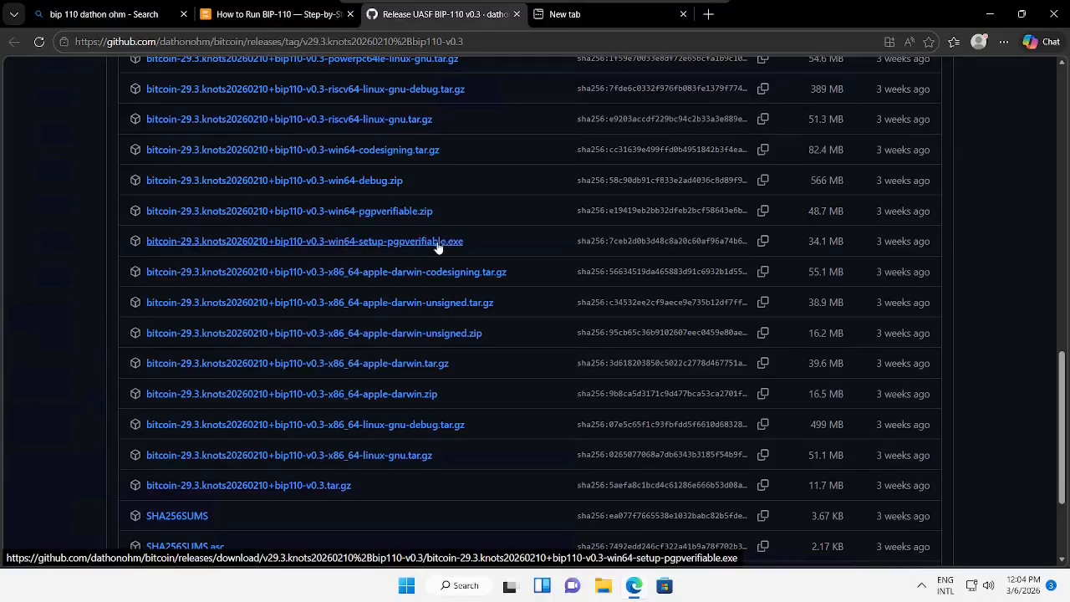
click(400, 242)
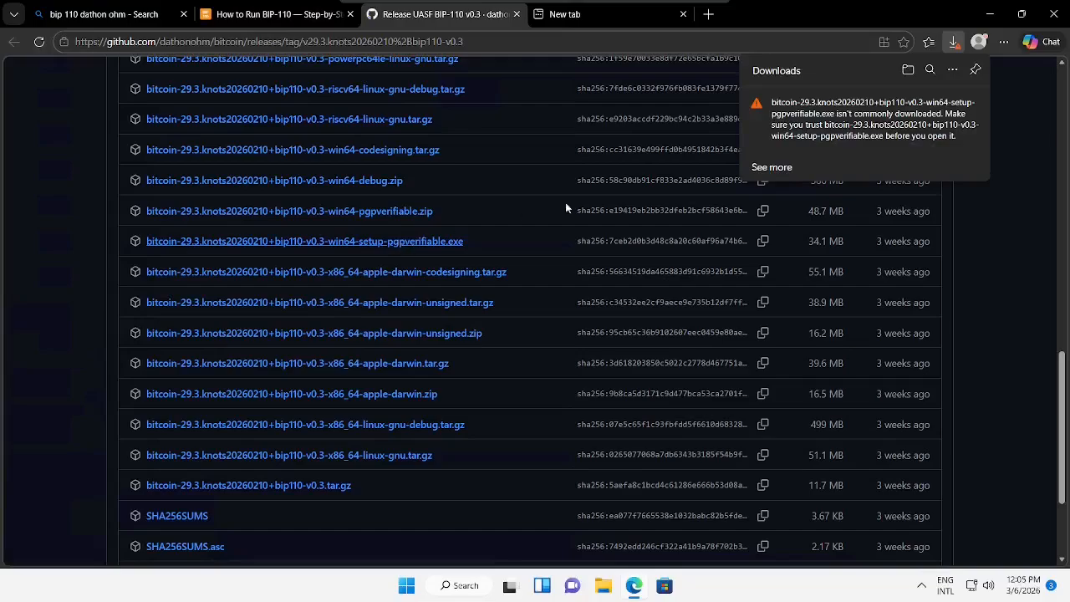
mouse_move(803, 124)
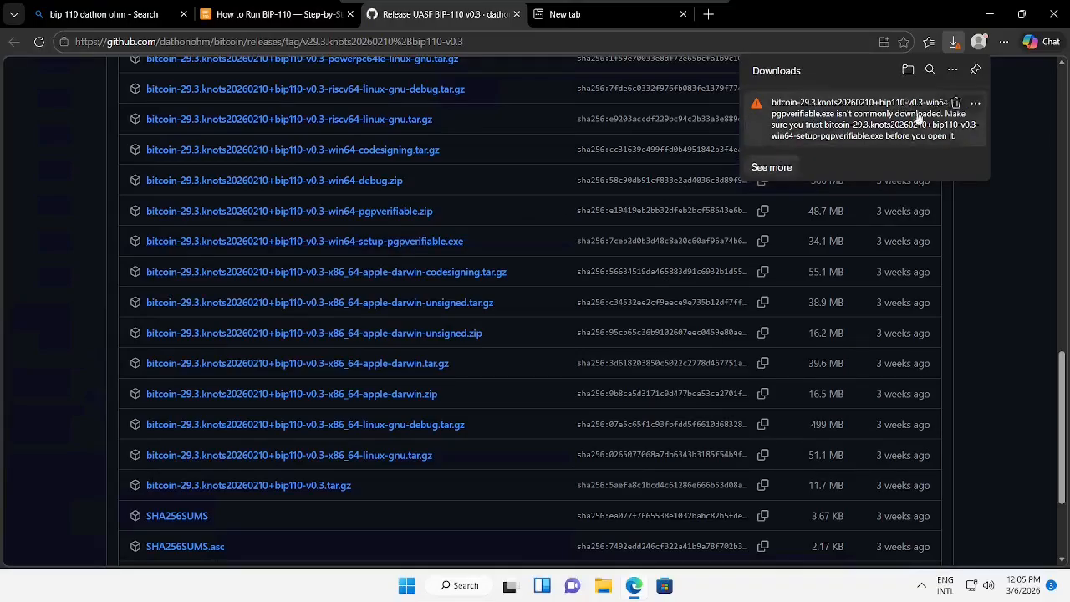
- Choose Keep for the flagged installer download and expand the option to keep it anyway
click(975, 103)
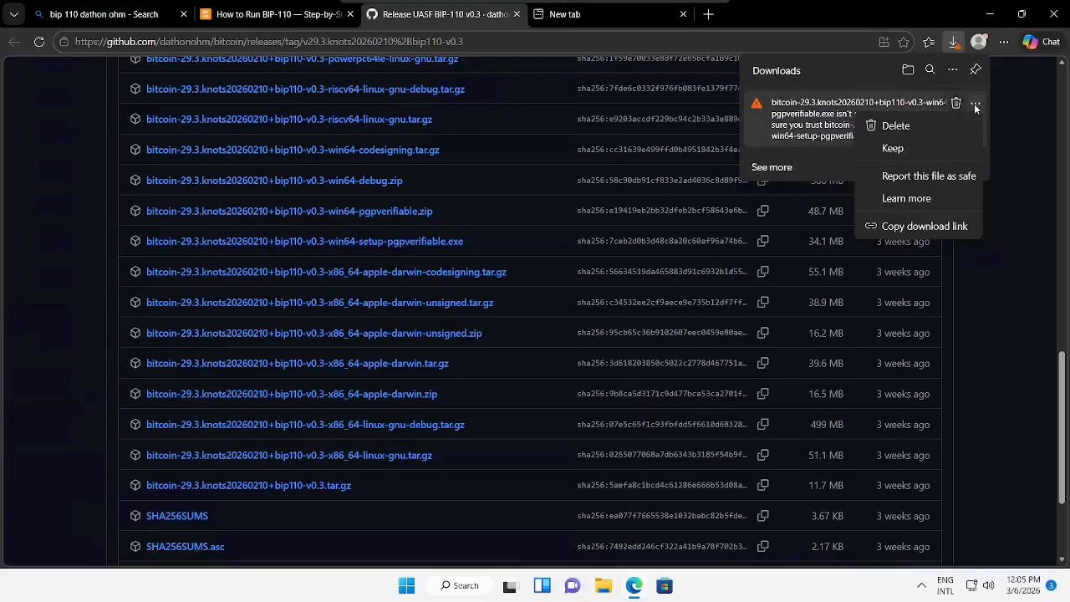
click(901, 148)
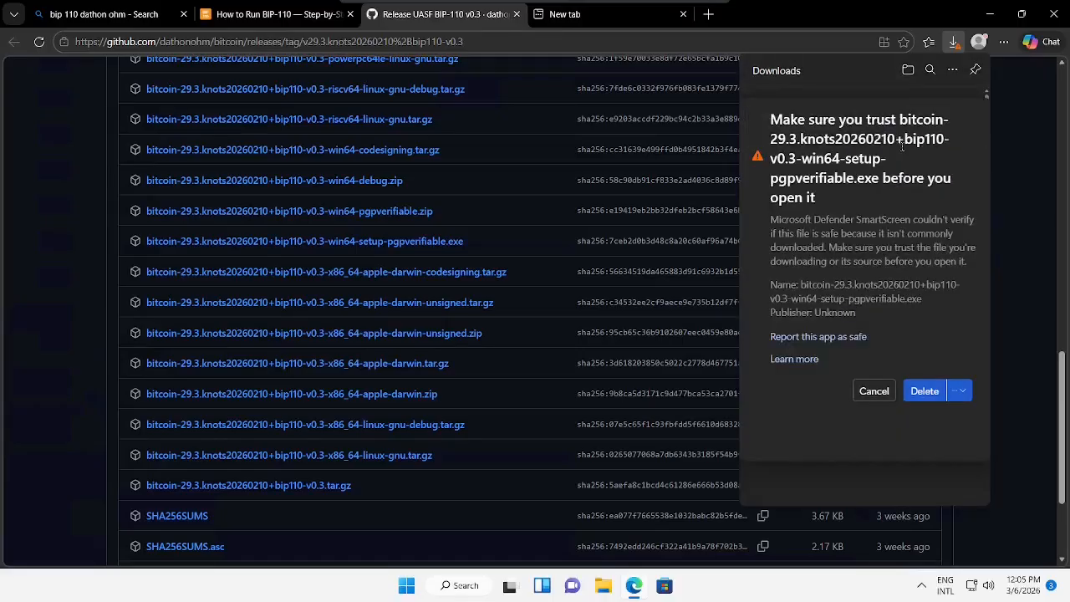
click(967, 389)
- Keep the installer anyway, then download SHA256SUMS and SHA256SUMS.asc from the release assets
click(941, 422)
scroll(1023, 289, down, 2)
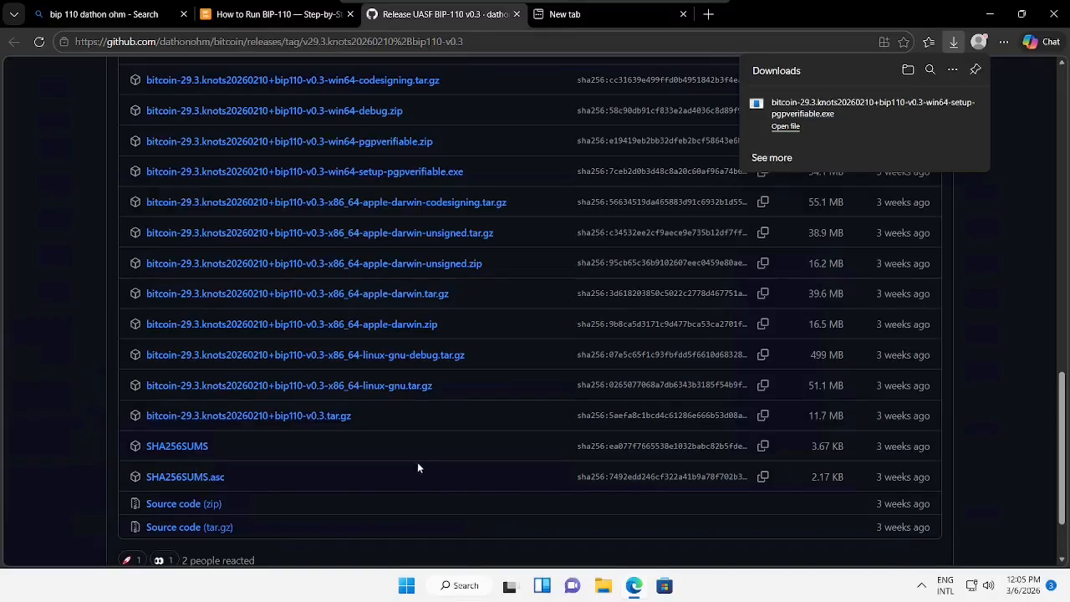
click(180, 447)
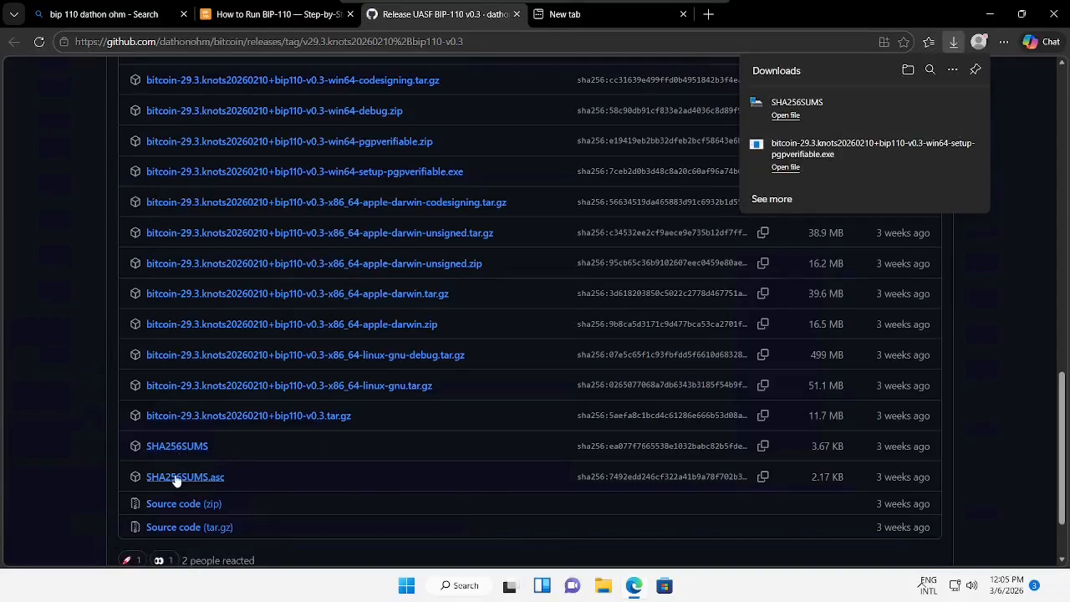
click(176, 478)
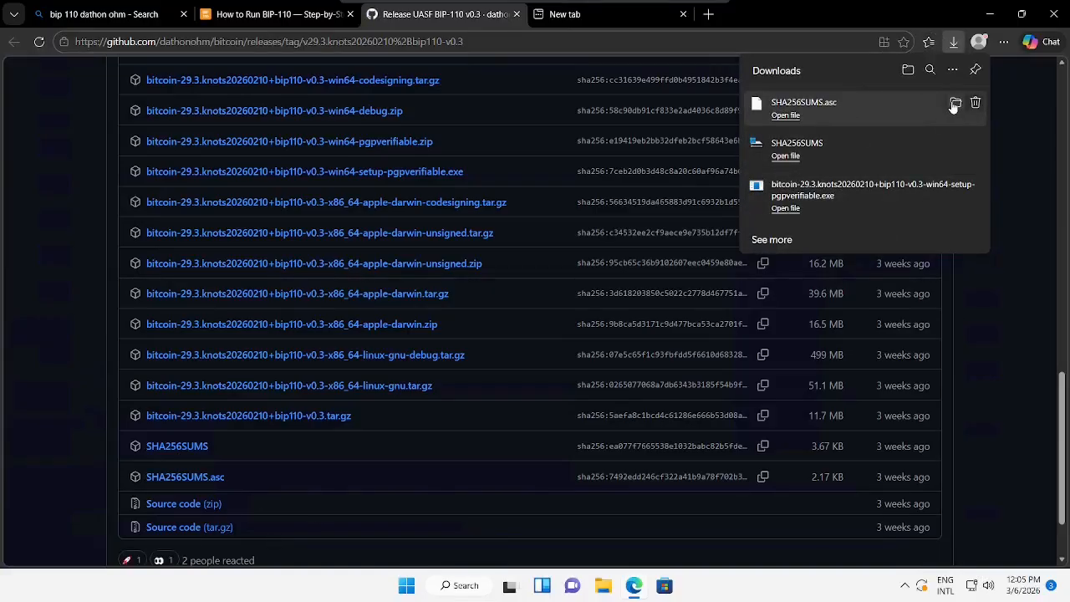
- Show the downloaded files in their folder, then return to the How to Run BIP-110 tab
click(954, 103)
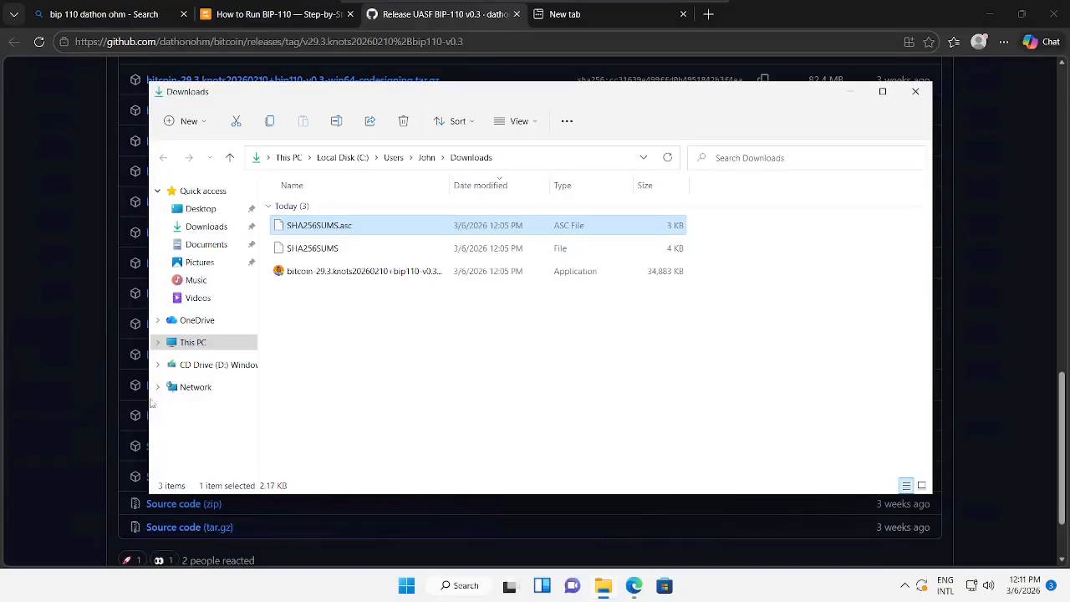
click(112, 153)
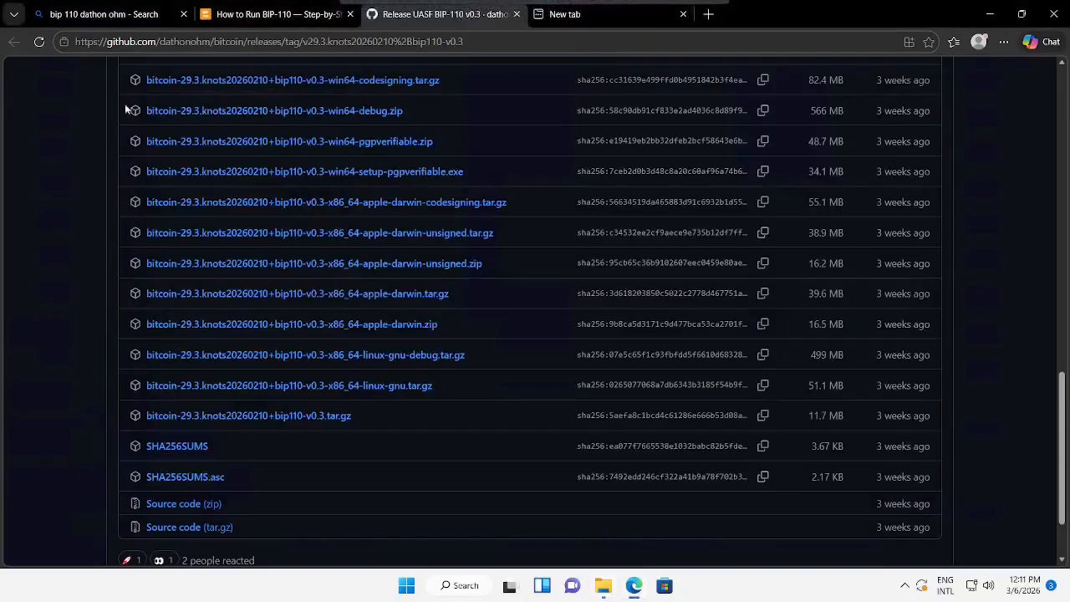
click(286, 15)
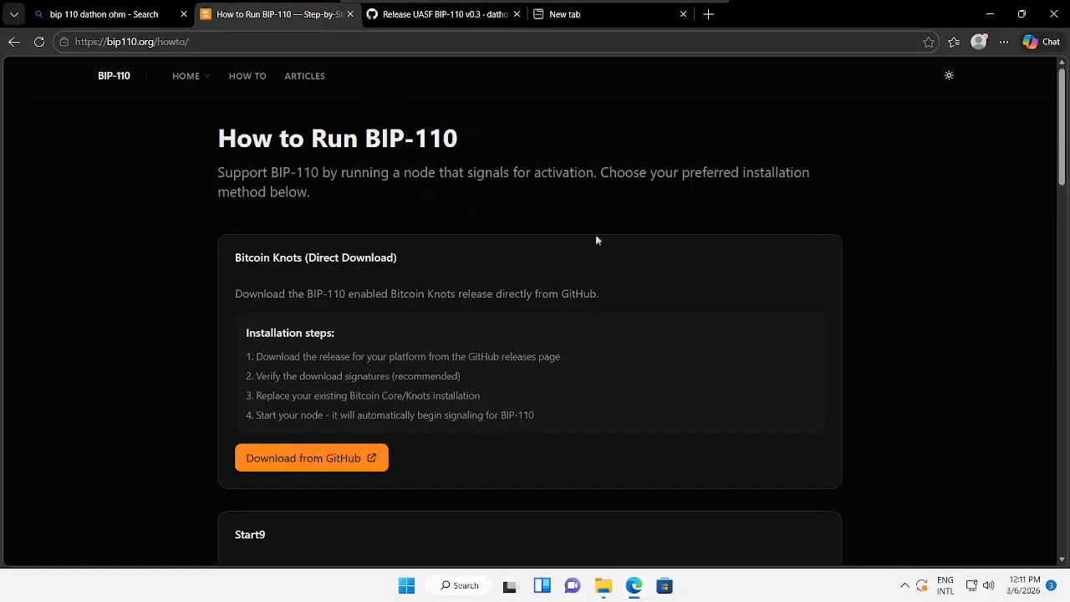
- From the bip110.org home page footer, download the author's dathonohm.asc PGP key via its fingerprint link
scroll(815, 298, down, 20)
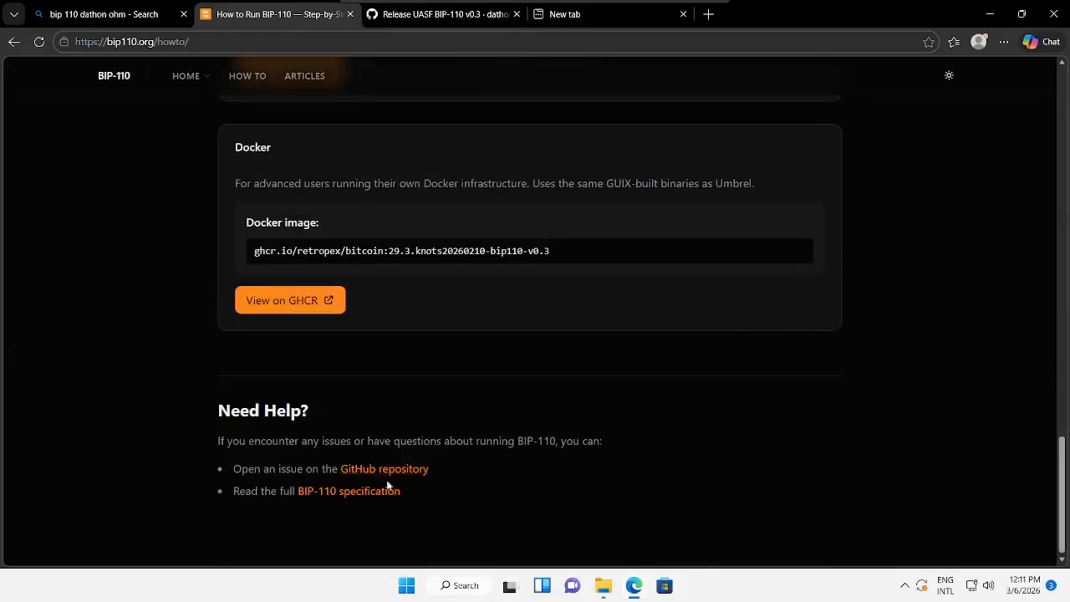
scroll(703, 346, up, 20)
click(109, 77)
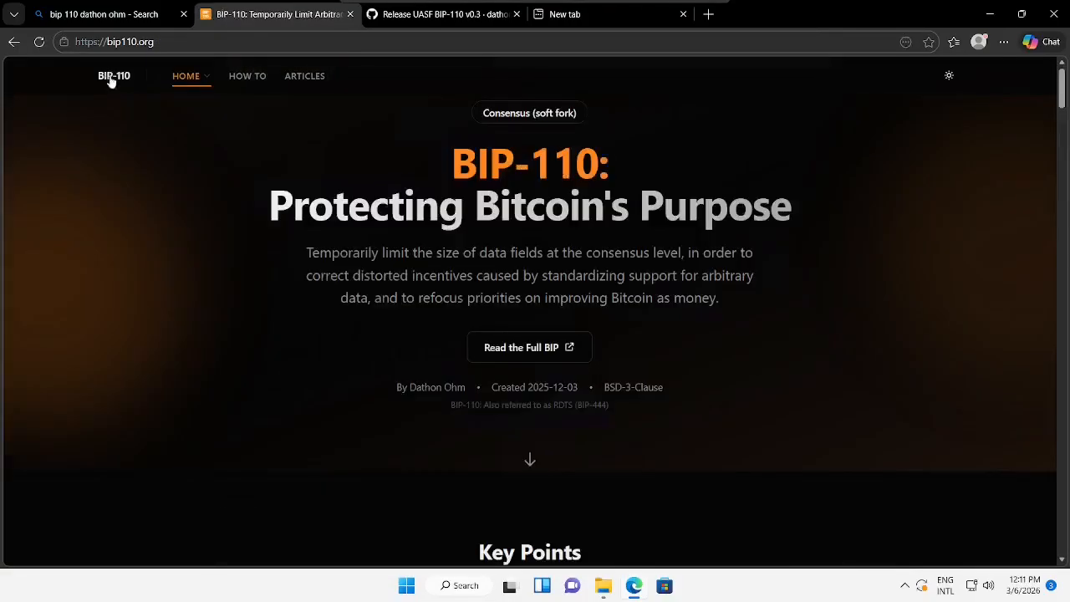
scroll(845, 350, down, 10)
scroll(856, 349, down, 15)
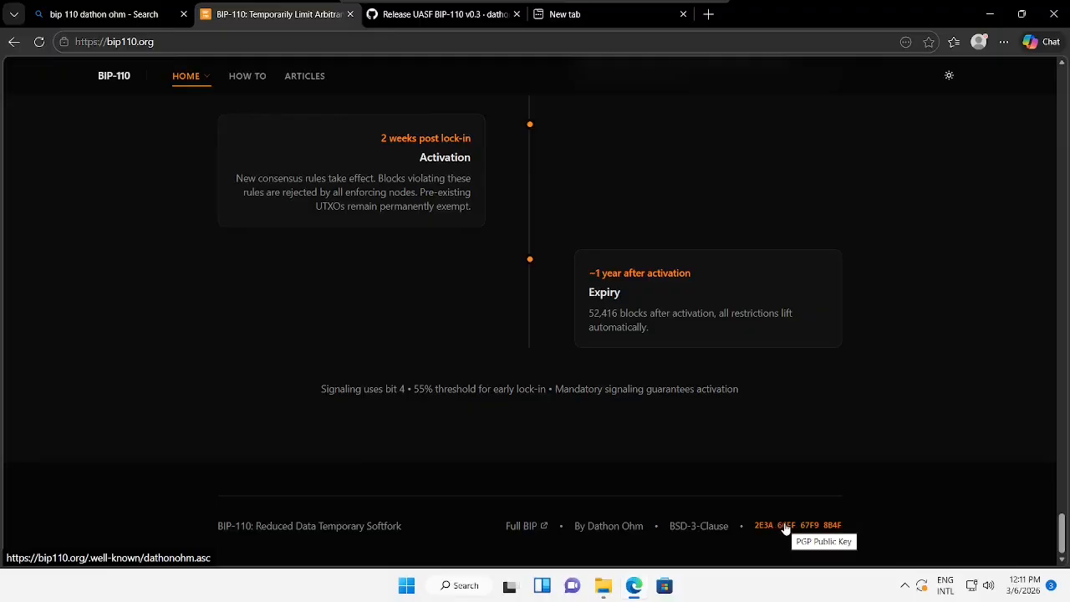
click(786, 529)
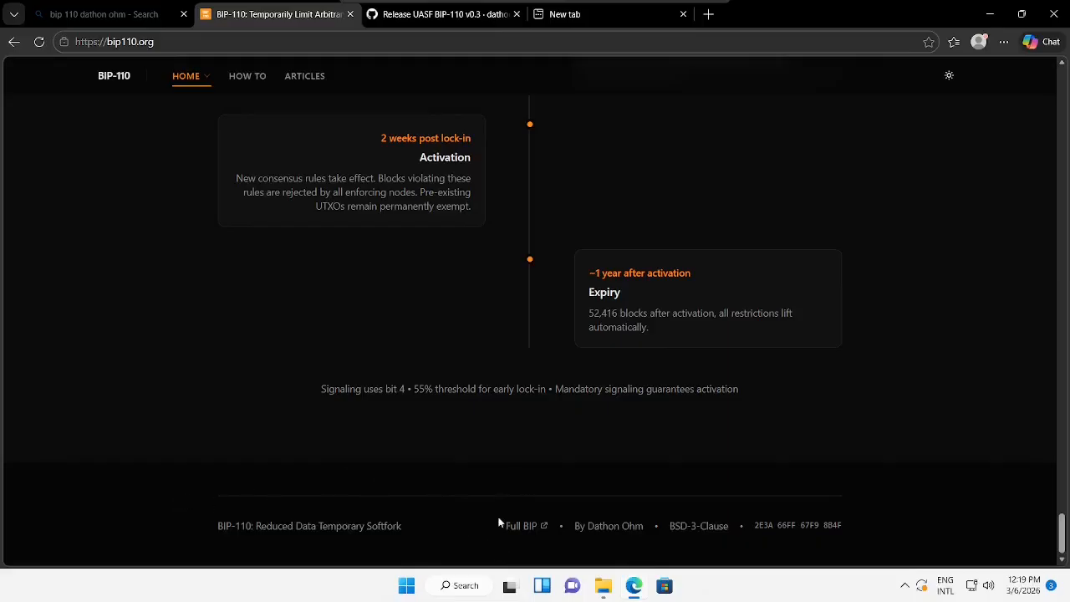
- Launch Command Prompt by searching 'cmd' from the taskbar
click(407, 587)
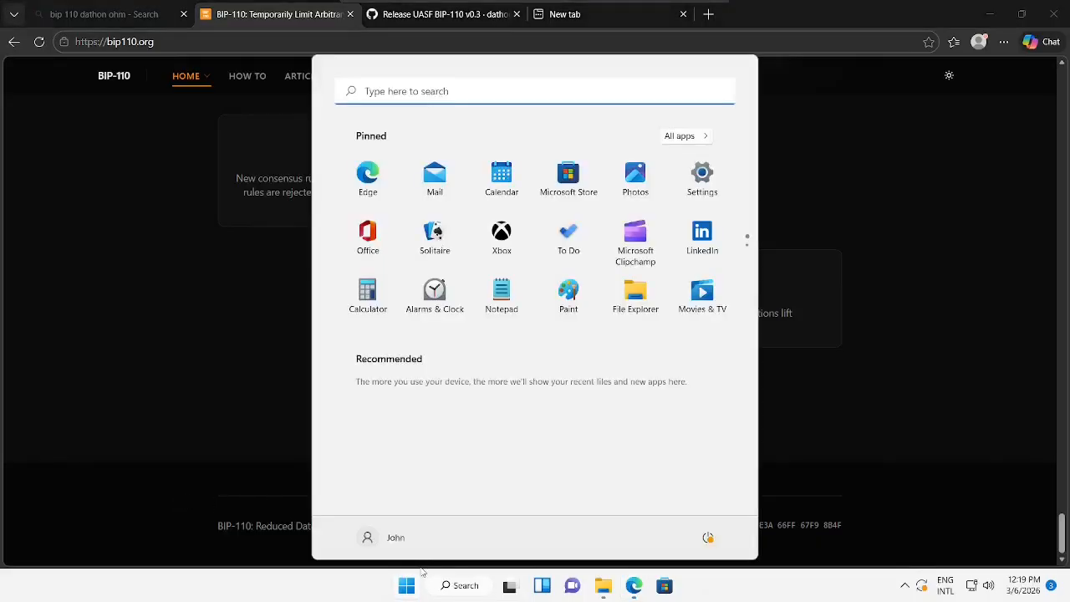
text(c)
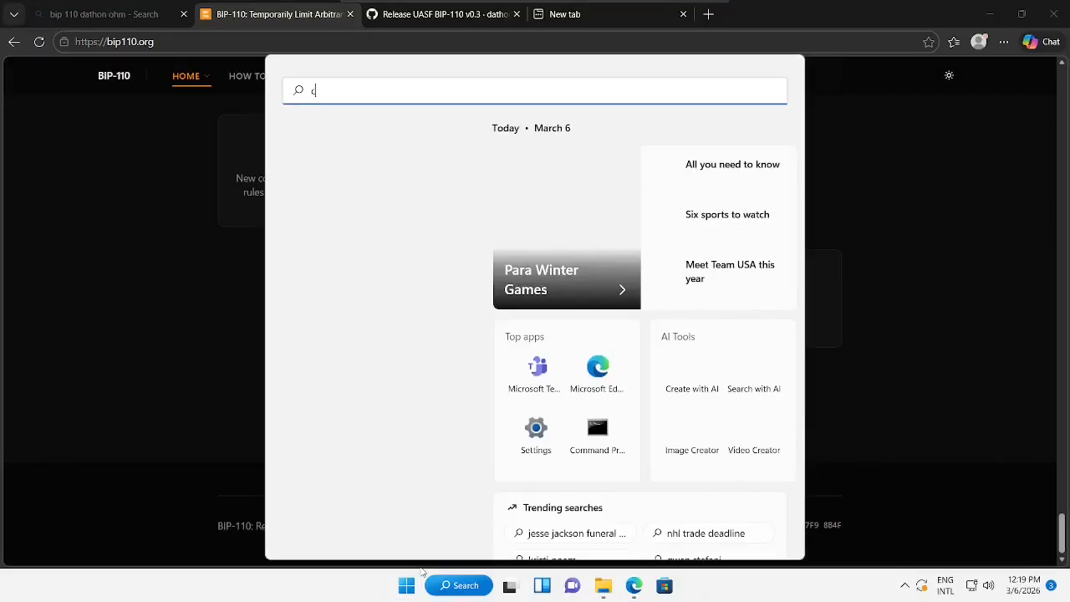
text(md)
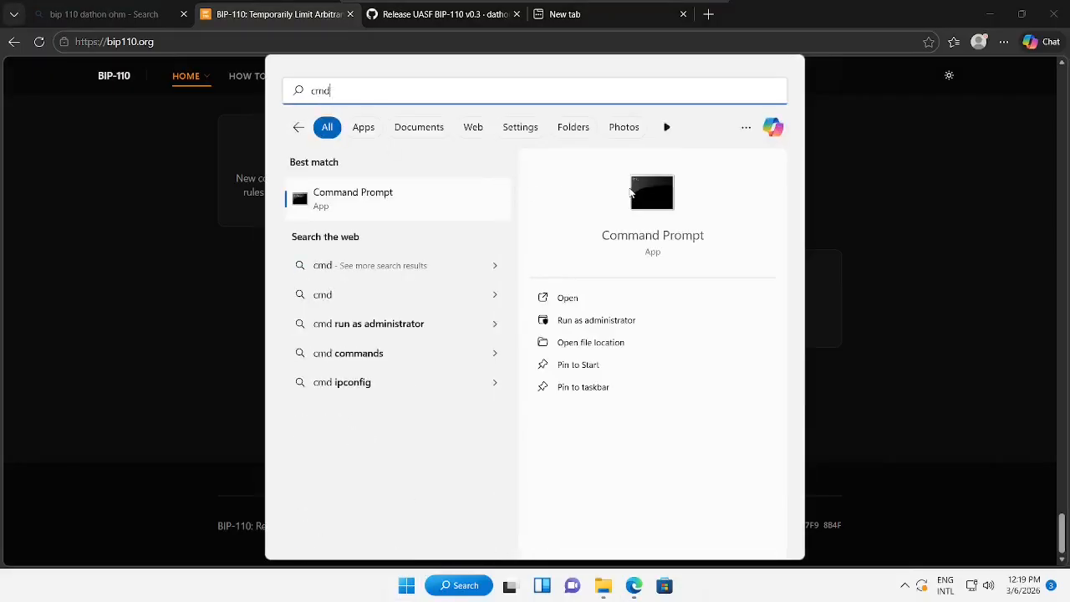
click(658, 197)
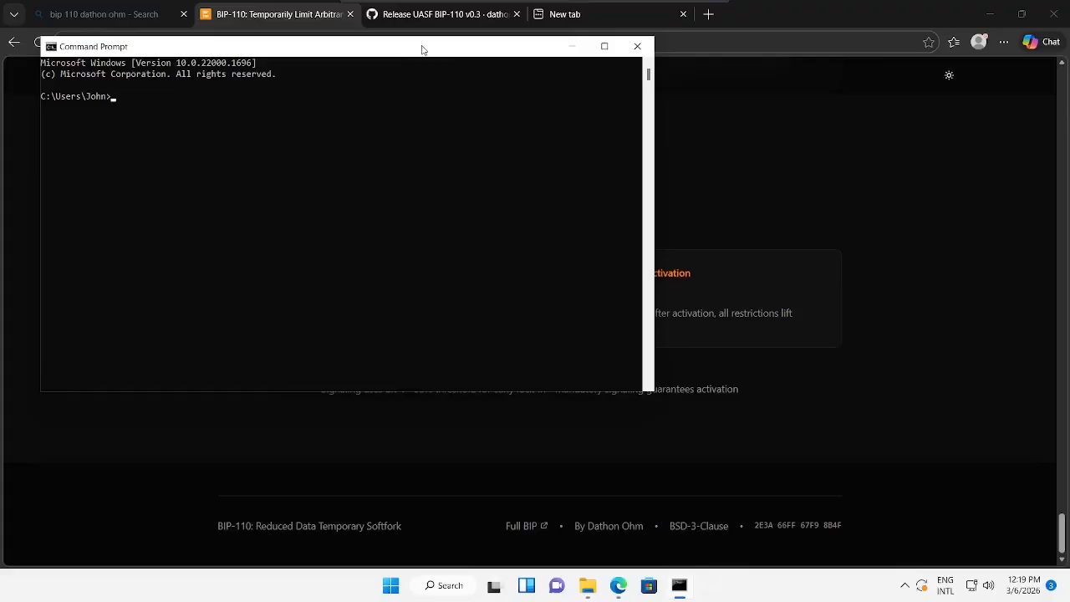
drag(422, 51, 509, 88)
- Run 'gpg --version', which fails because 'gpg' is not recognized
click(504, 175)
text(gpg)
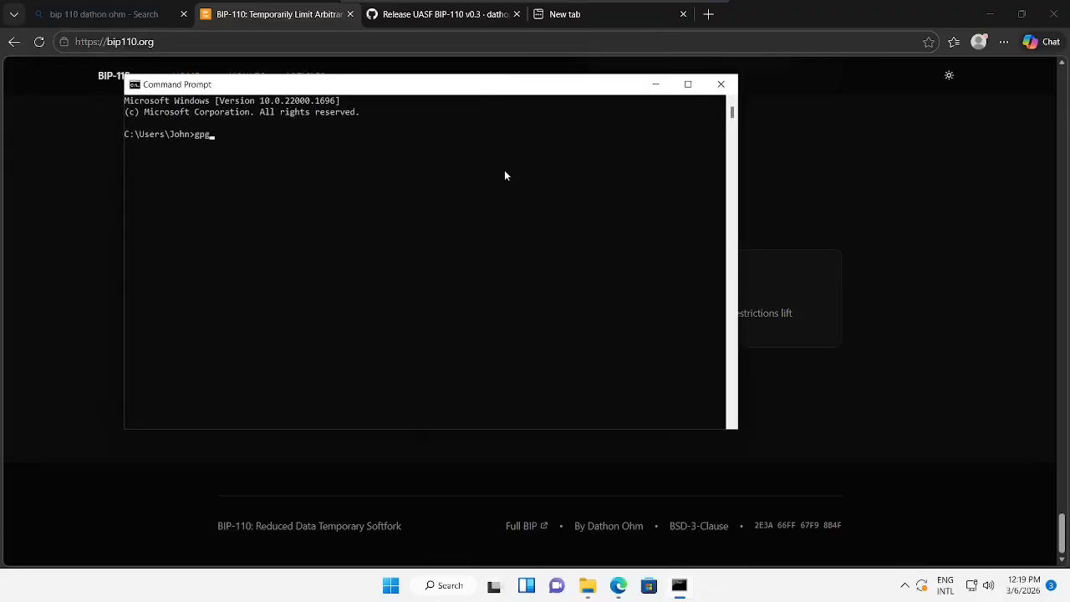
text( --version)
key(Return)
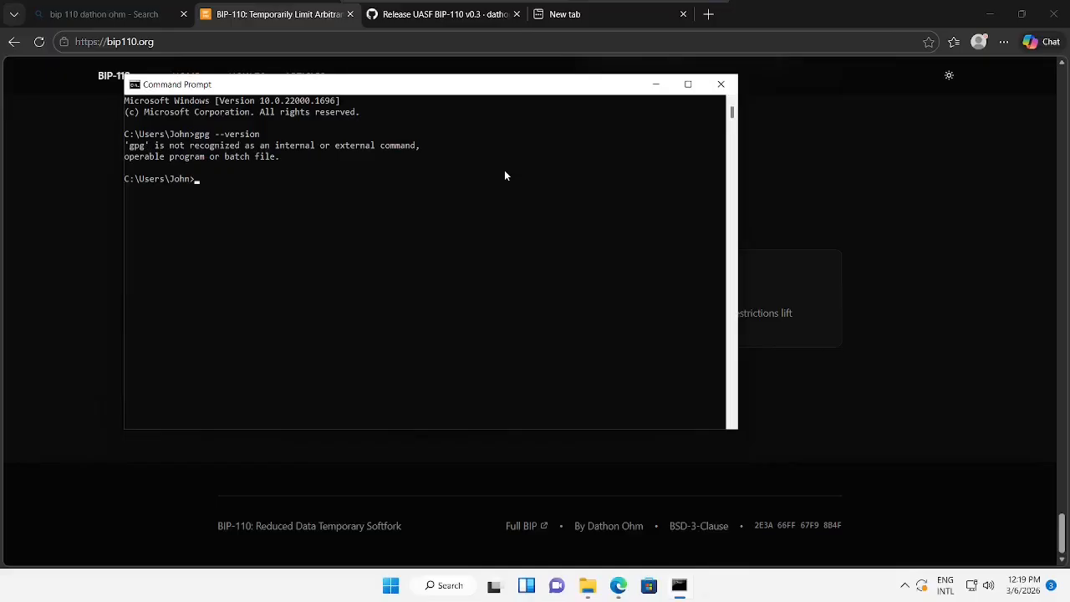
drag(224, 179, 118, 130)
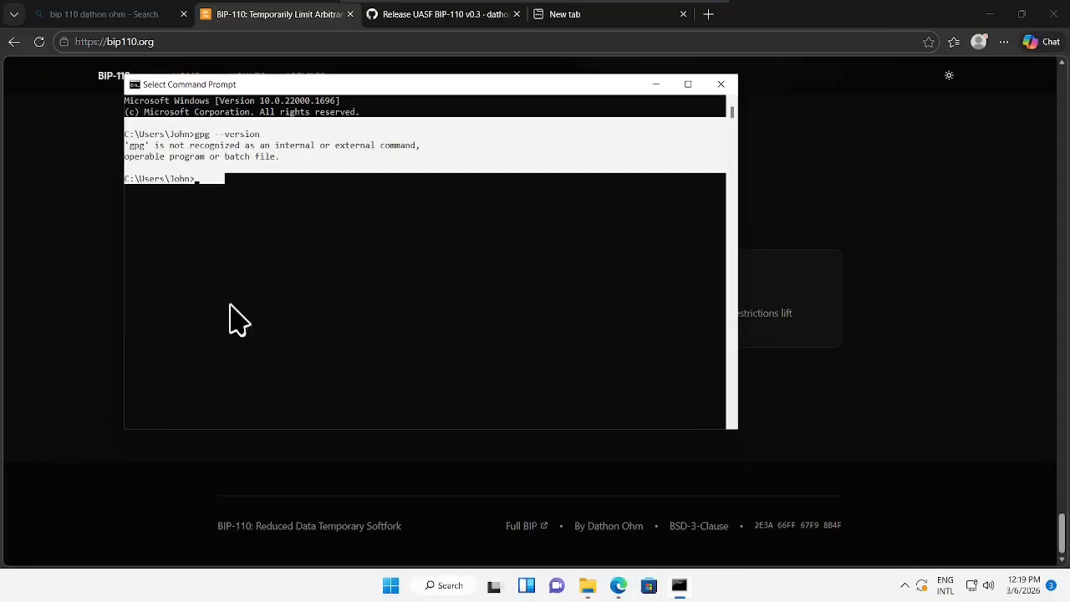
click(278, 226)
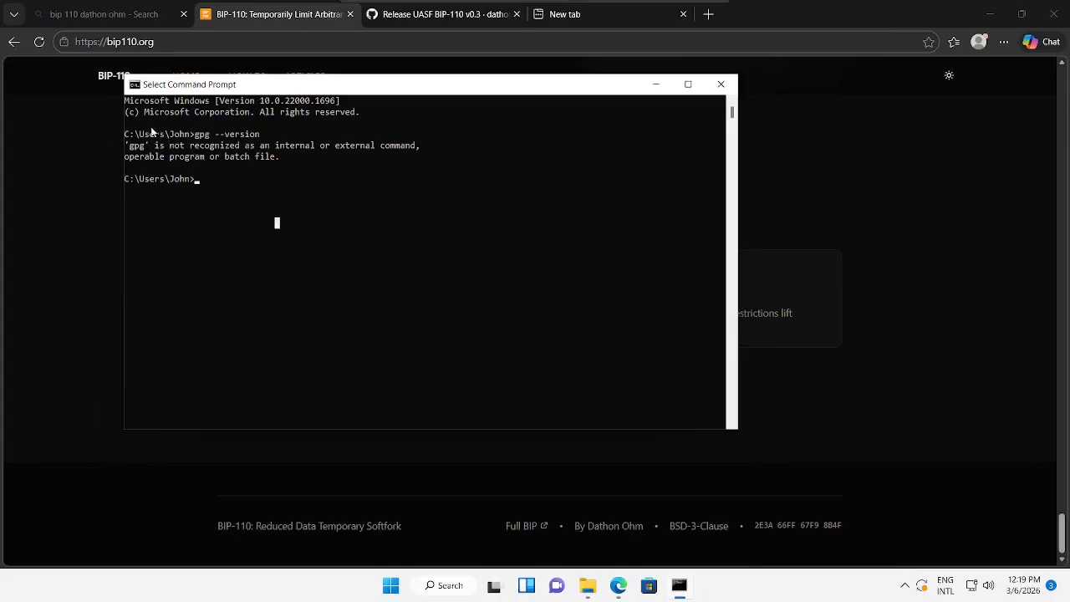
- Search the web for 'gpg for windows' and open the official gpg4win.org site
click(577, 16)
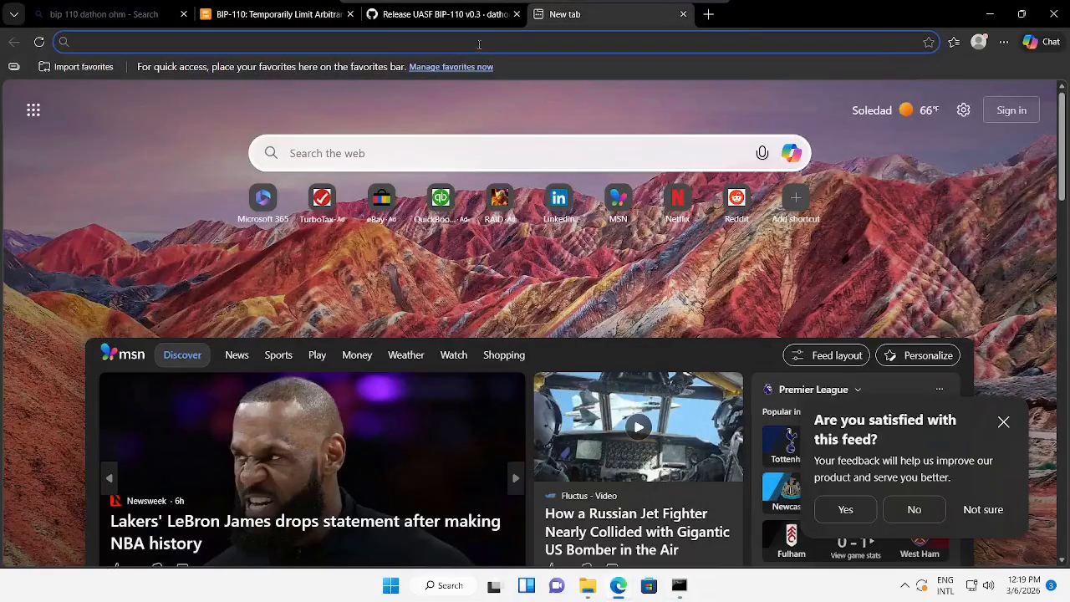
click(479, 42)
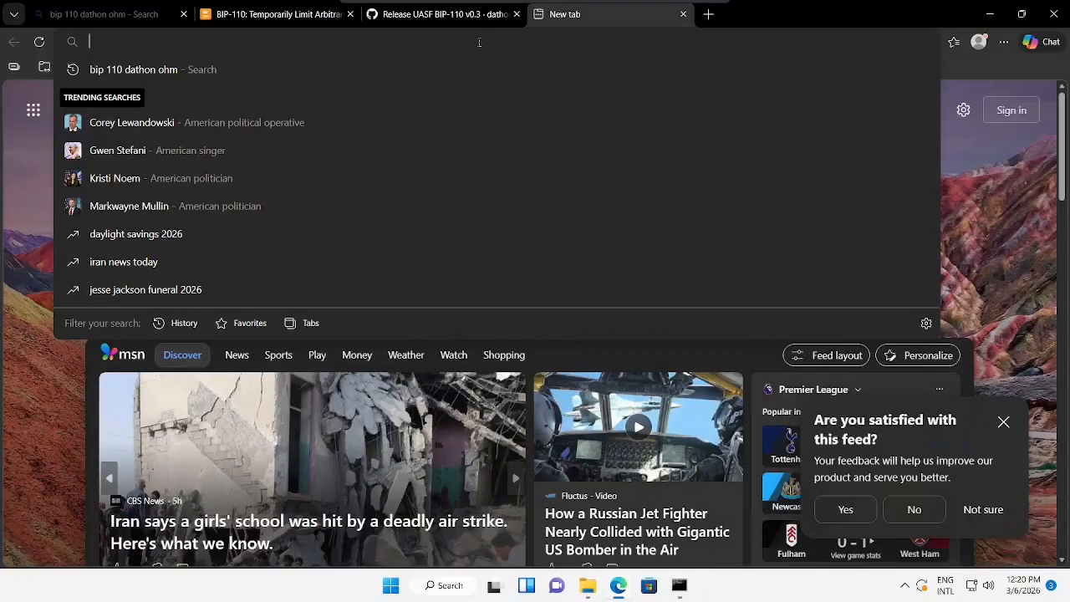
text(gpg )
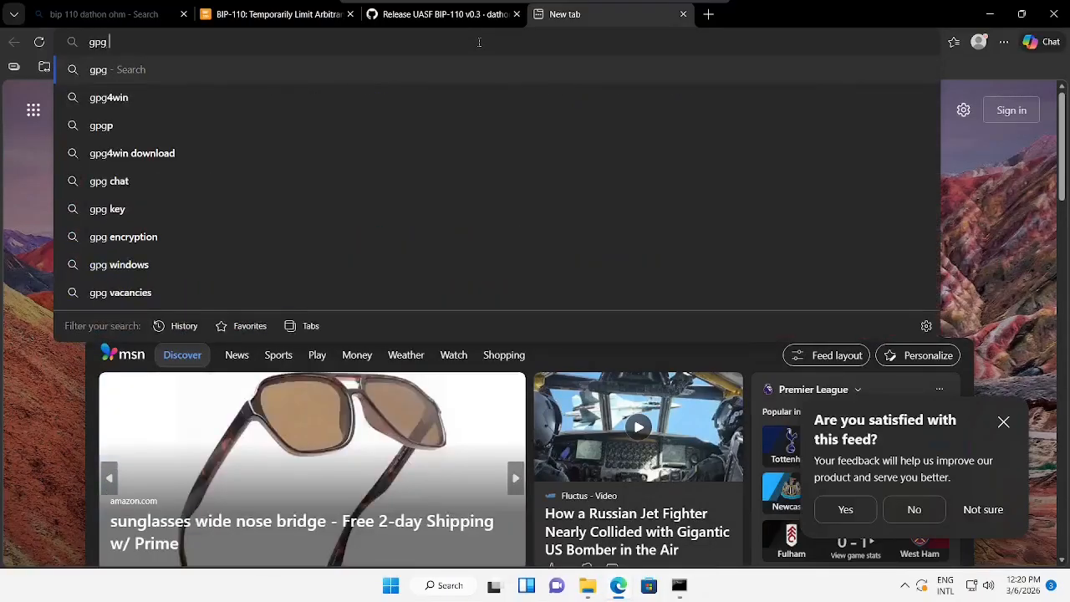
text(for windows)
key(Return)
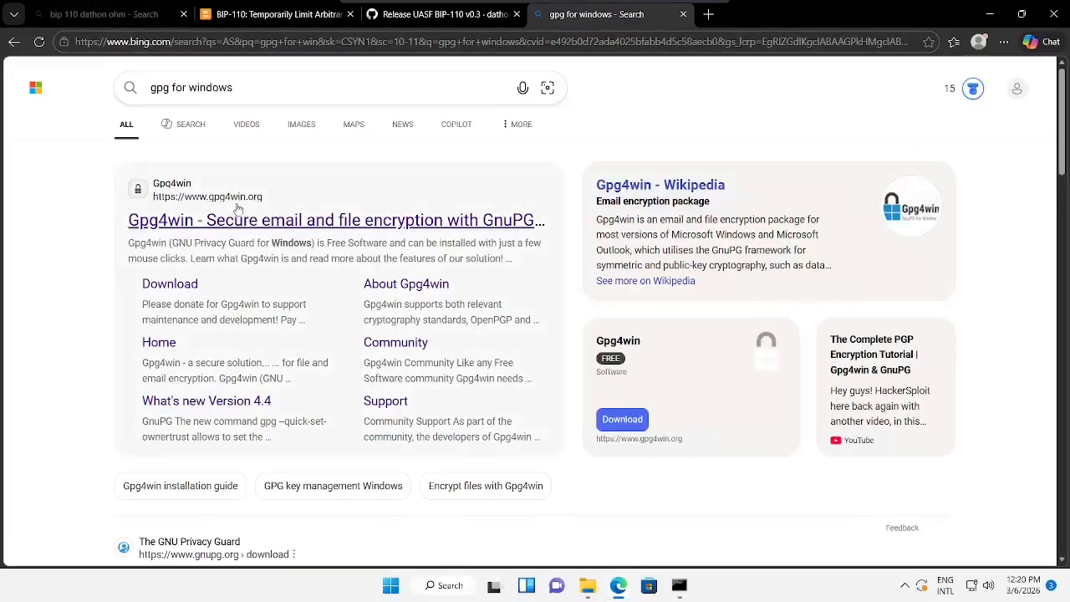
click(238, 221)
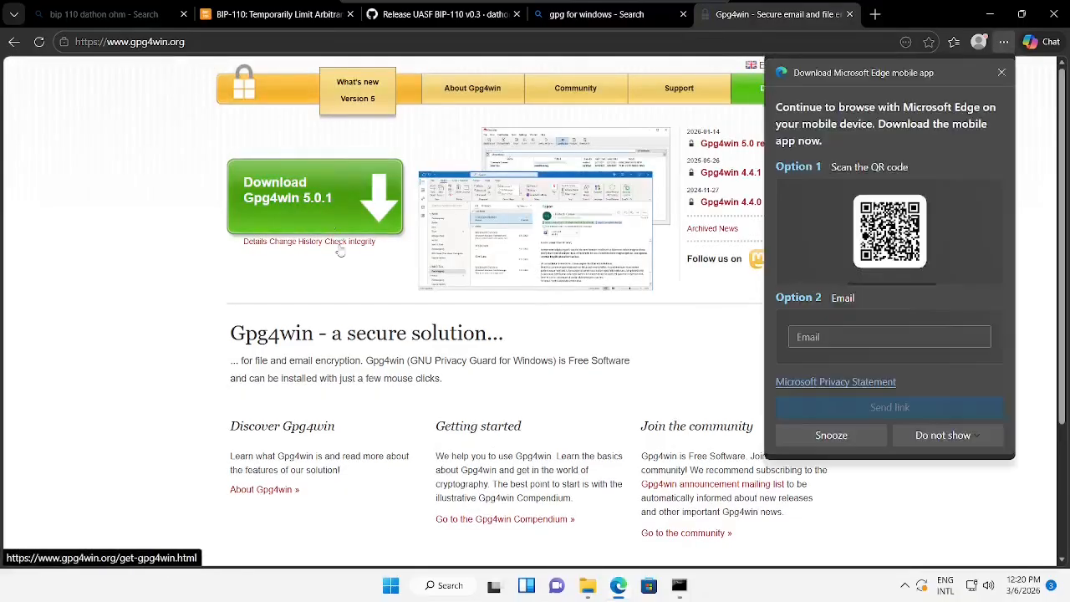
- Download the Gpg4win 5.0.1 installer choosing the $0 payment option
click(1001, 72)
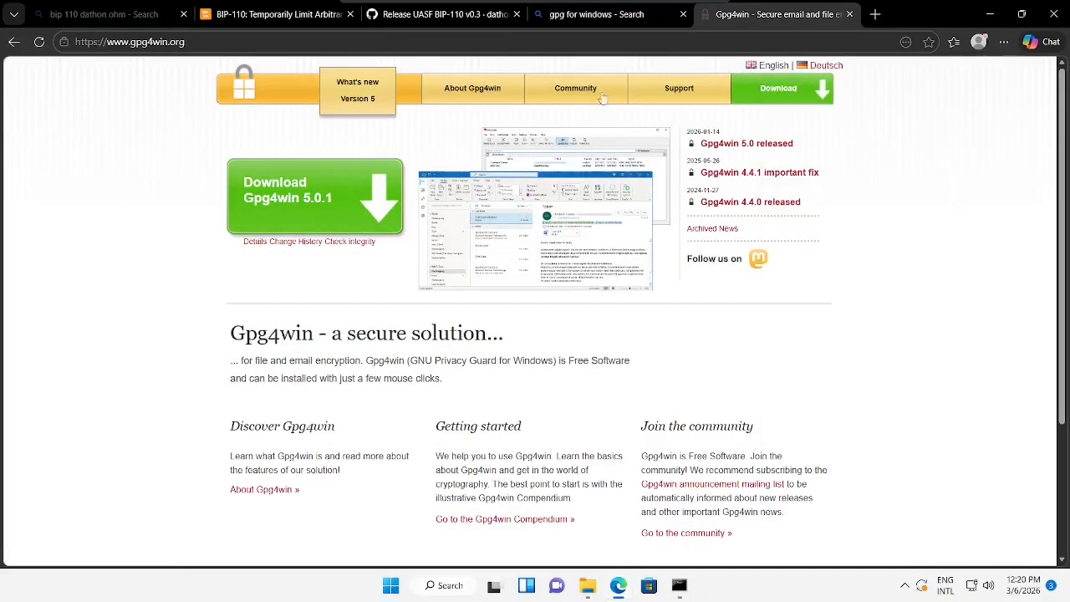
click(282, 209)
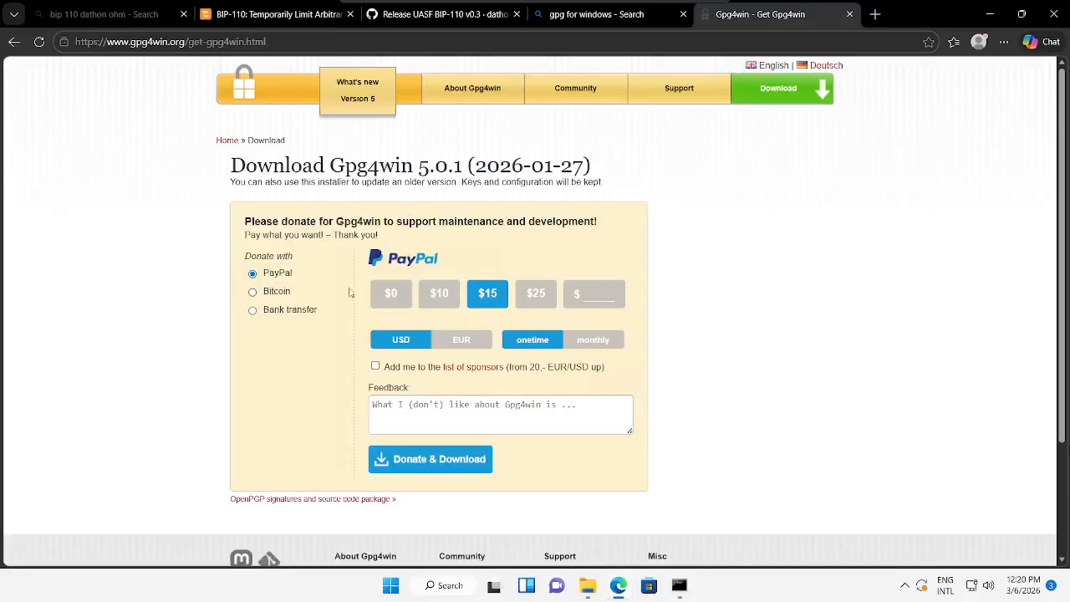
click(391, 294)
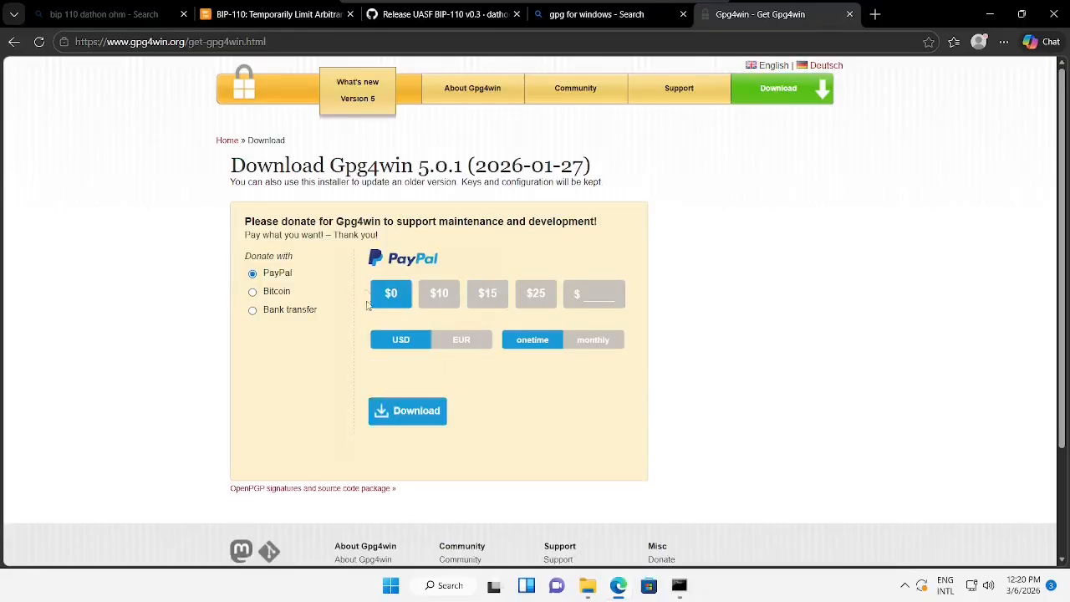
click(407, 410)
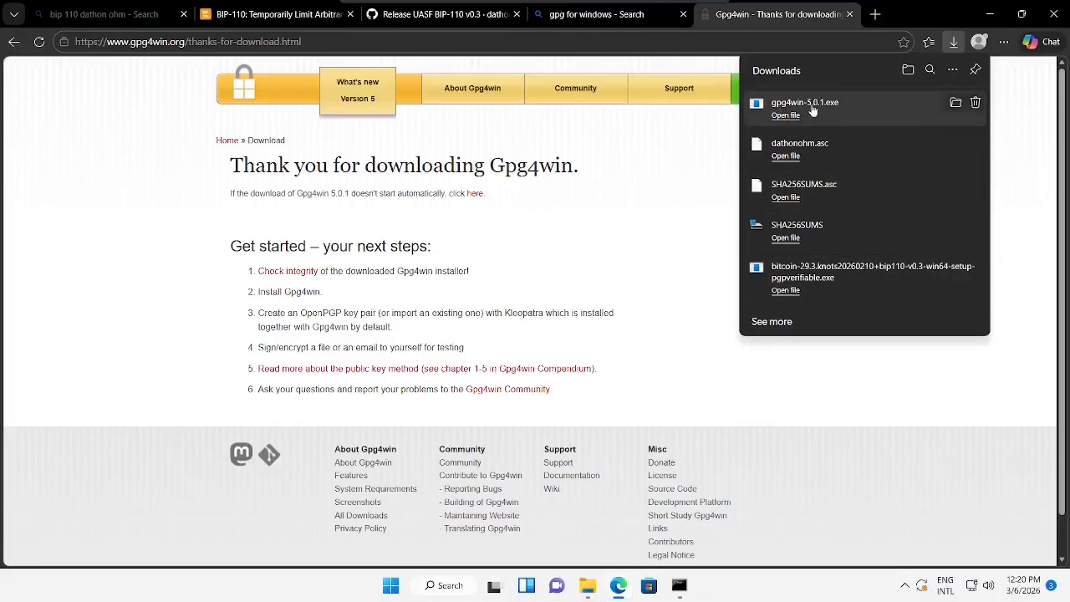
- Launch gpg4win-5.0.1.exe, approve the UAC prompt and confirm the installer language
click(786, 115)
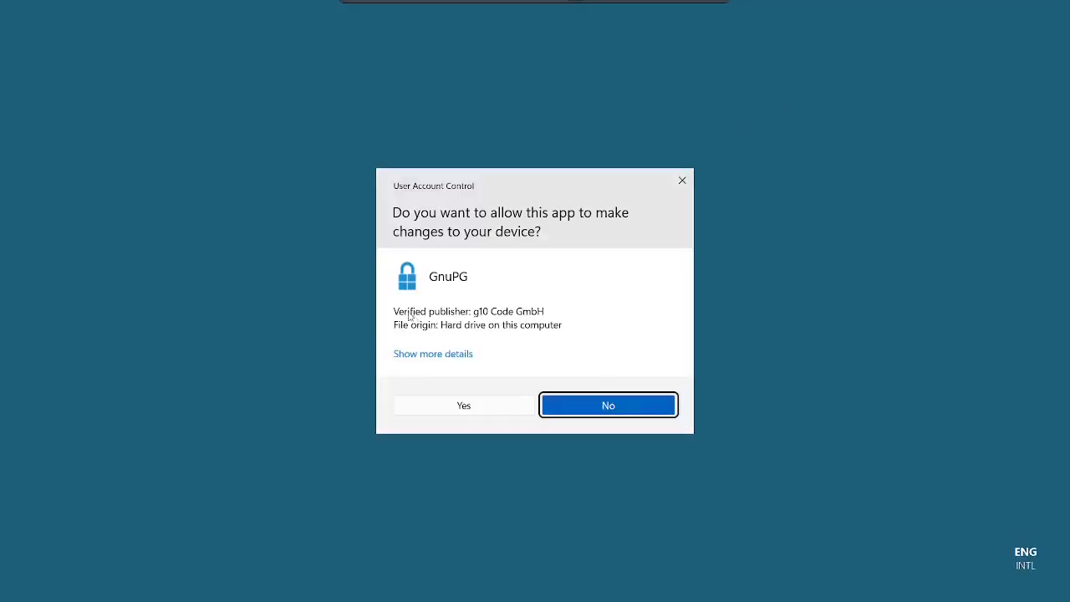
click(553, 316)
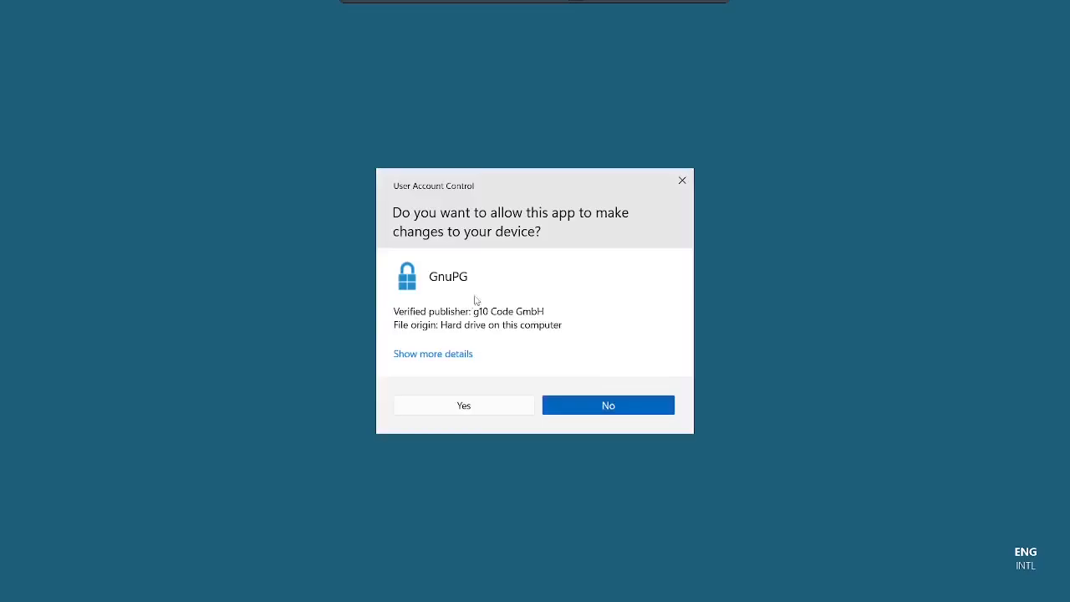
click(467, 406)
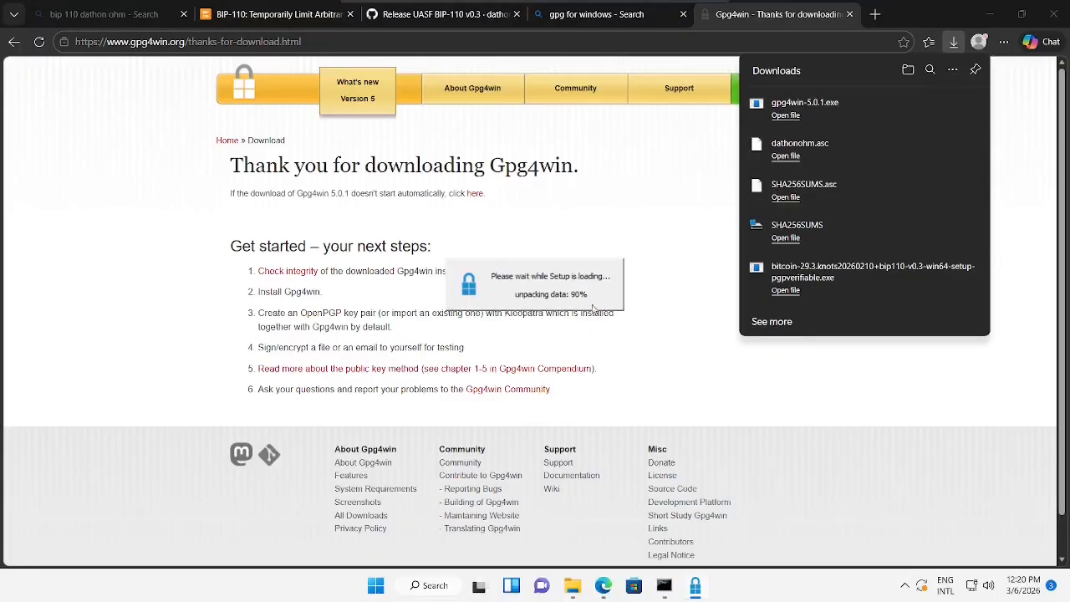
click(542, 322)
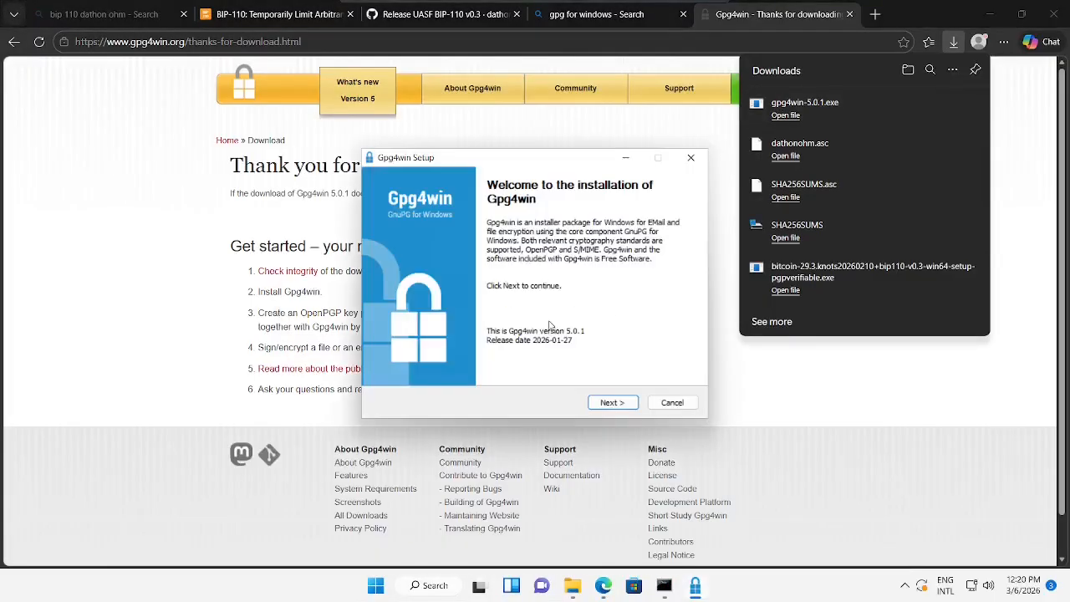
click(612, 402)
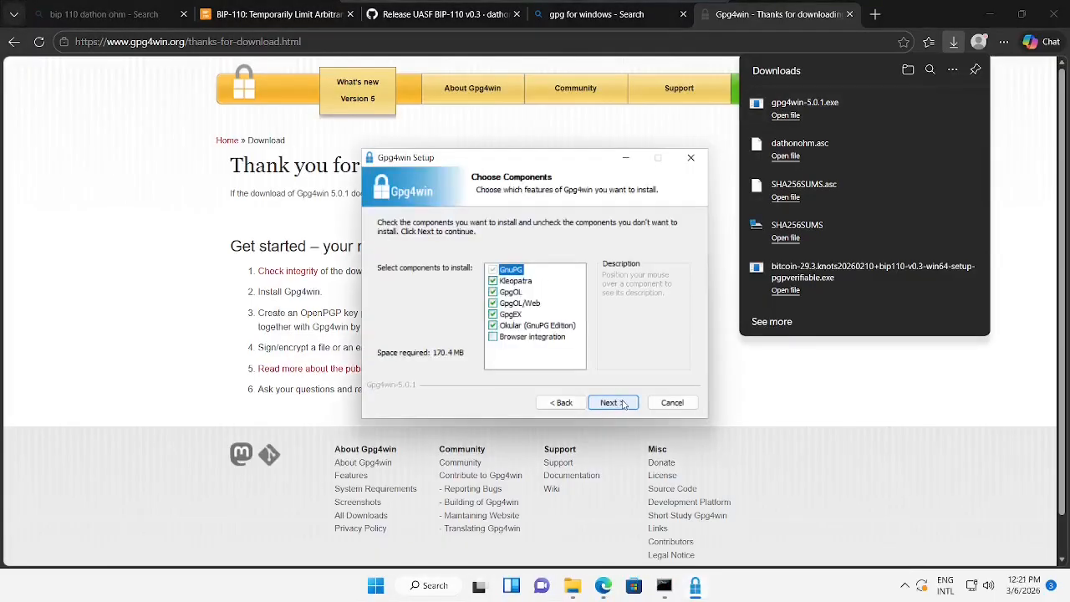
- Deselect GpgOL, GpgOL/Web and Okular, install to the default folder, and finish with Kleopatra launched
click(515, 294)
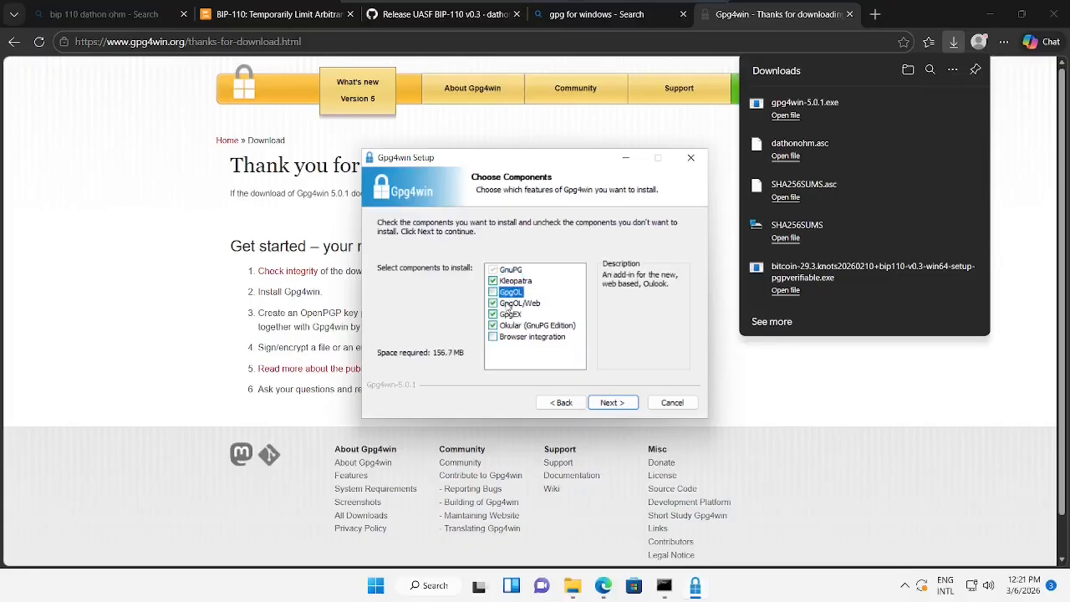
click(512, 305)
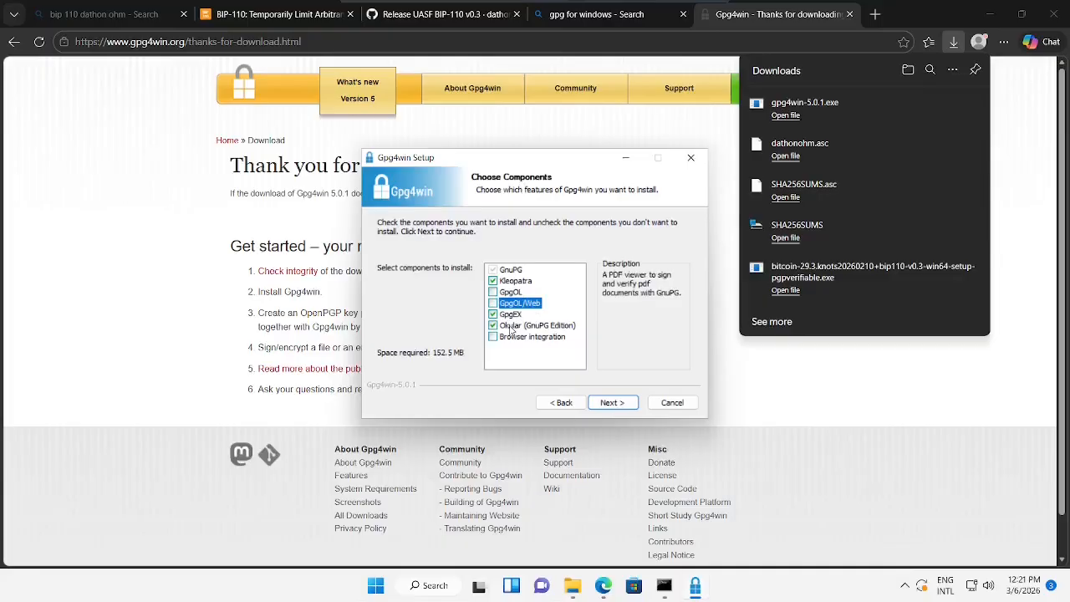
click(510, 328)
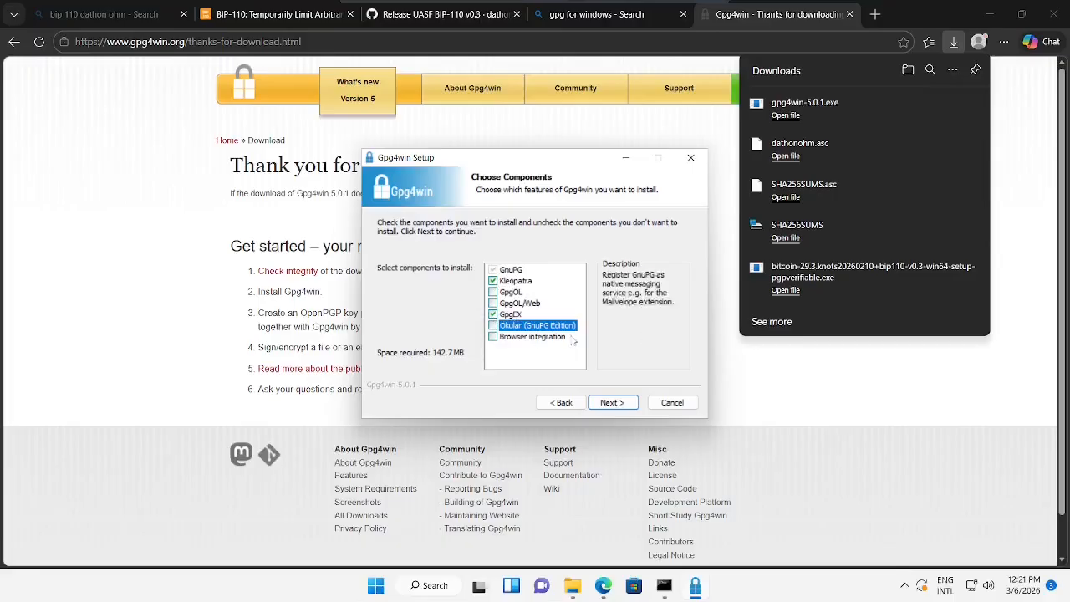
click(613, 402)
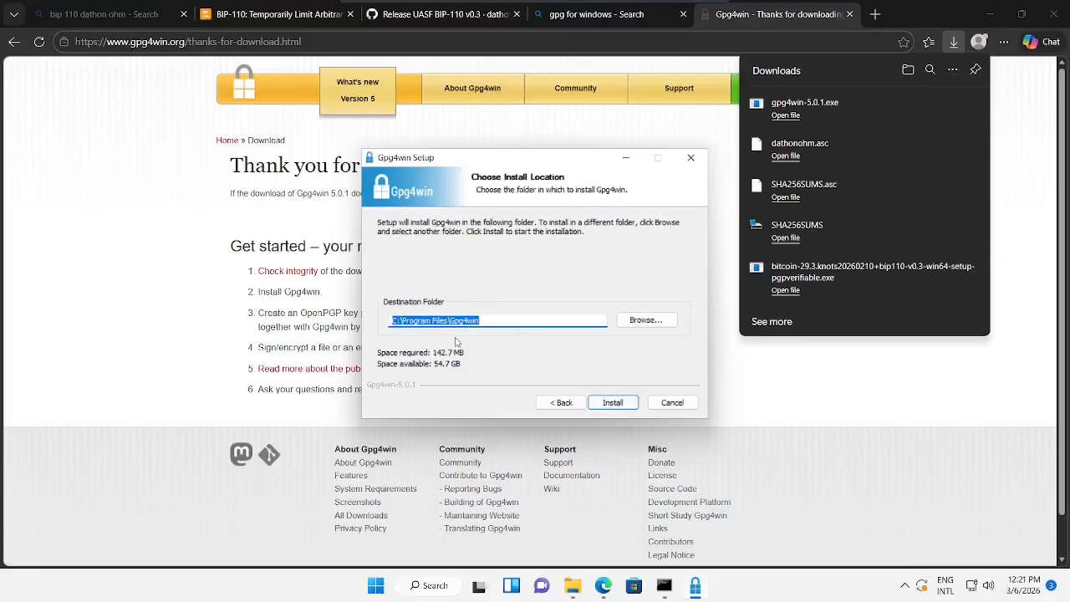
click(607, 404)
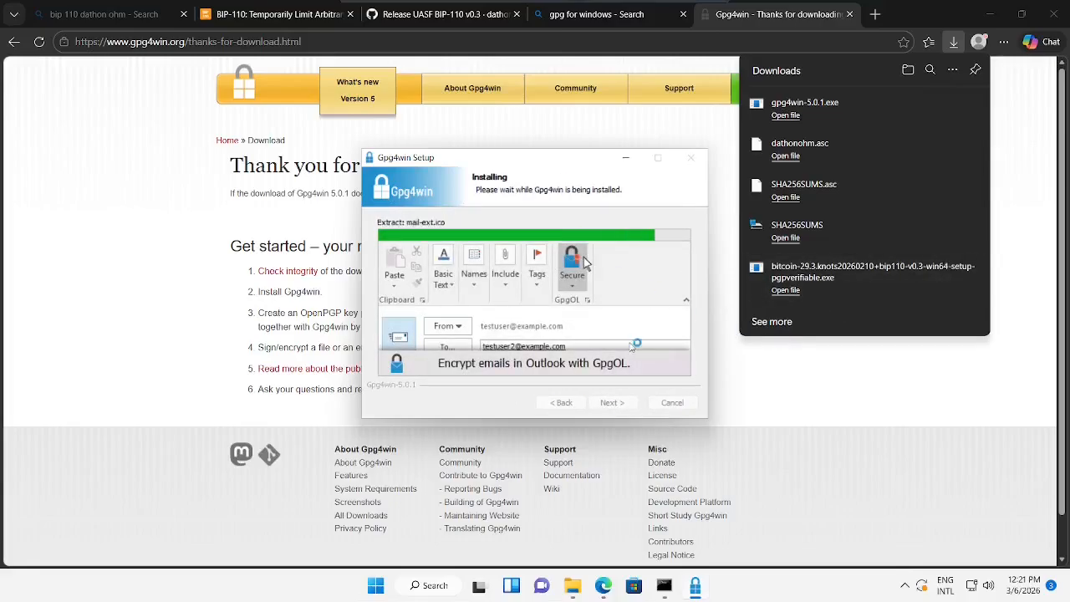
click(634, 407)
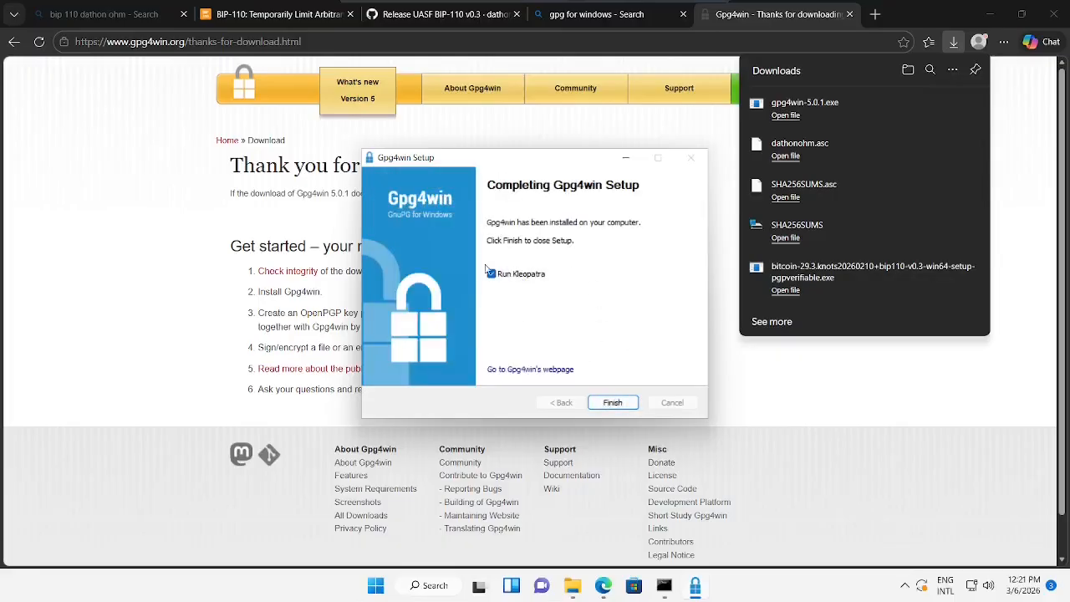
click(613, 402)
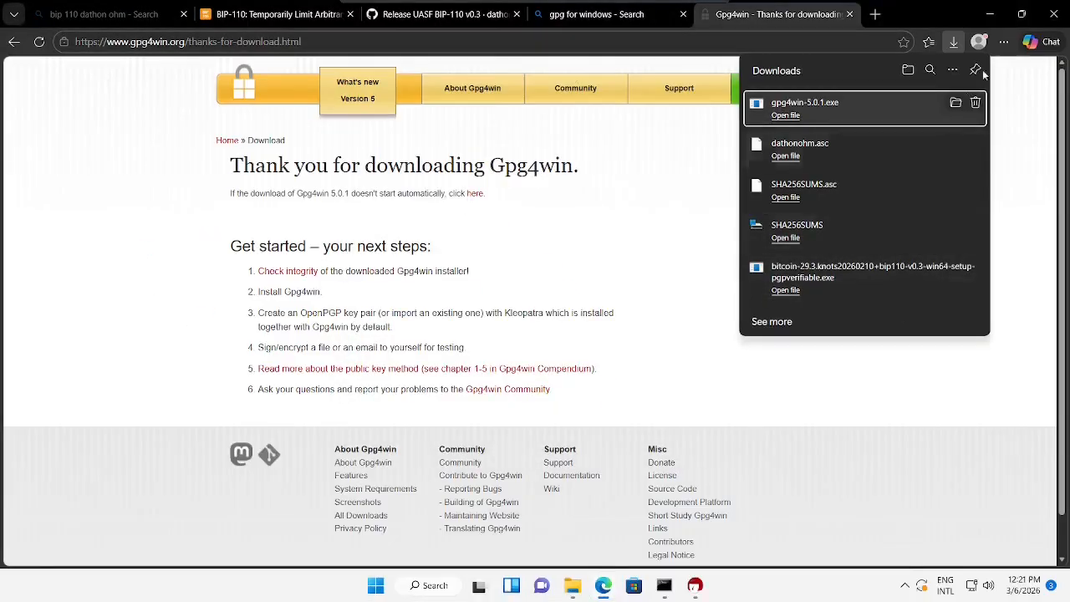
click(1007, 103)
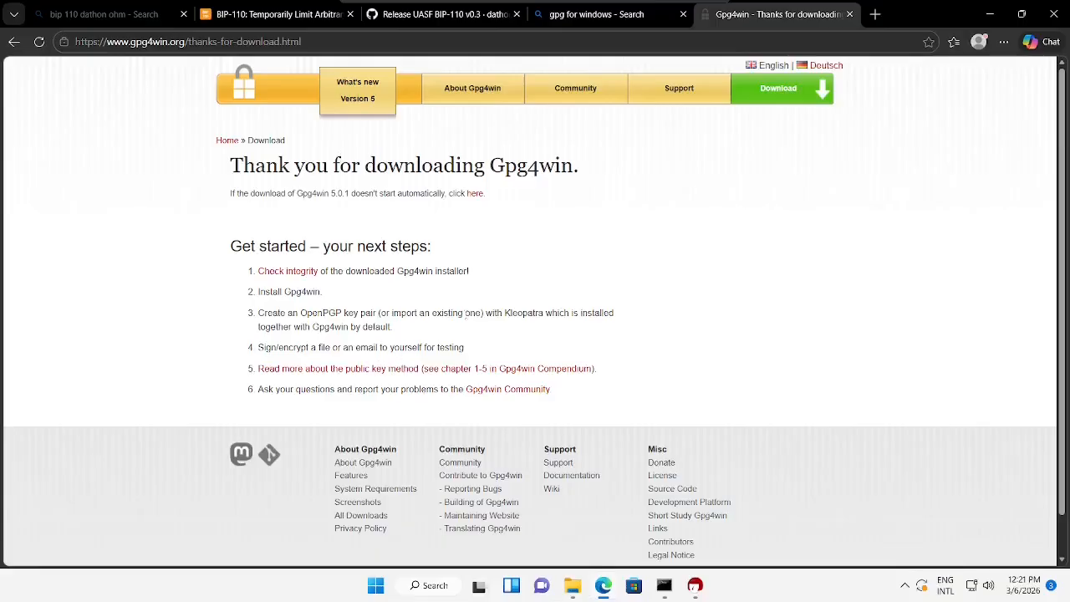
- Import dathonohm.asc from Downloads into Kleopatra and acknowledge the 1-imported result
click(695, 587)
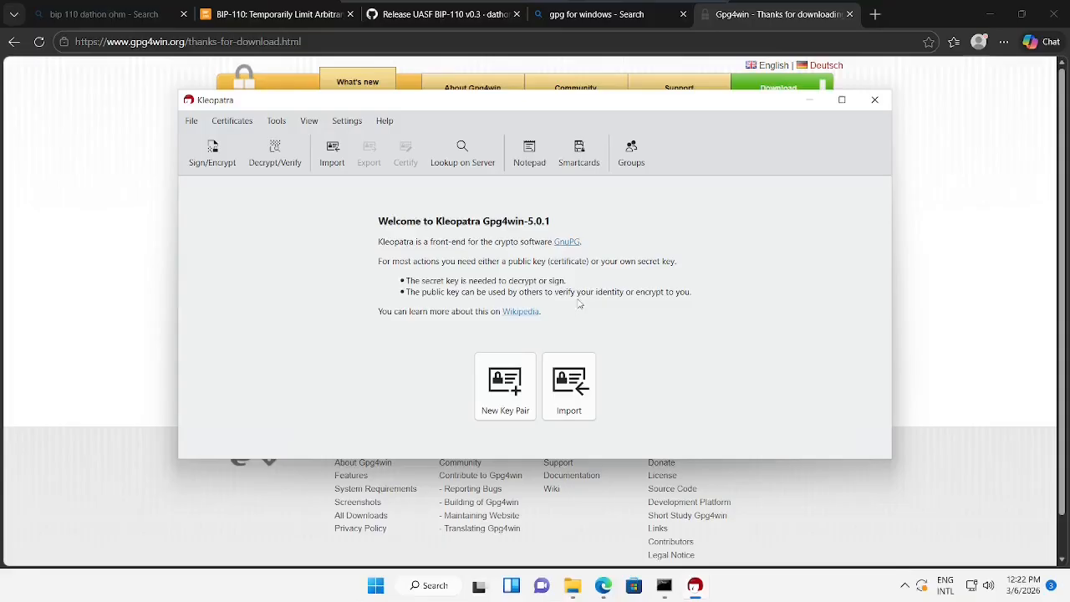
click(577, 399)
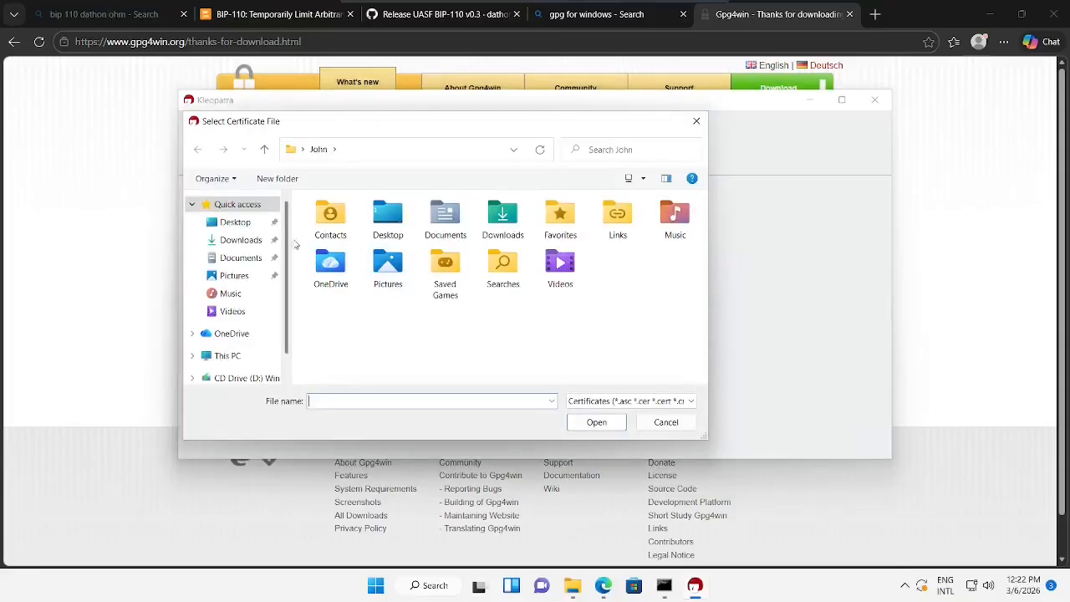
click(242, 240)
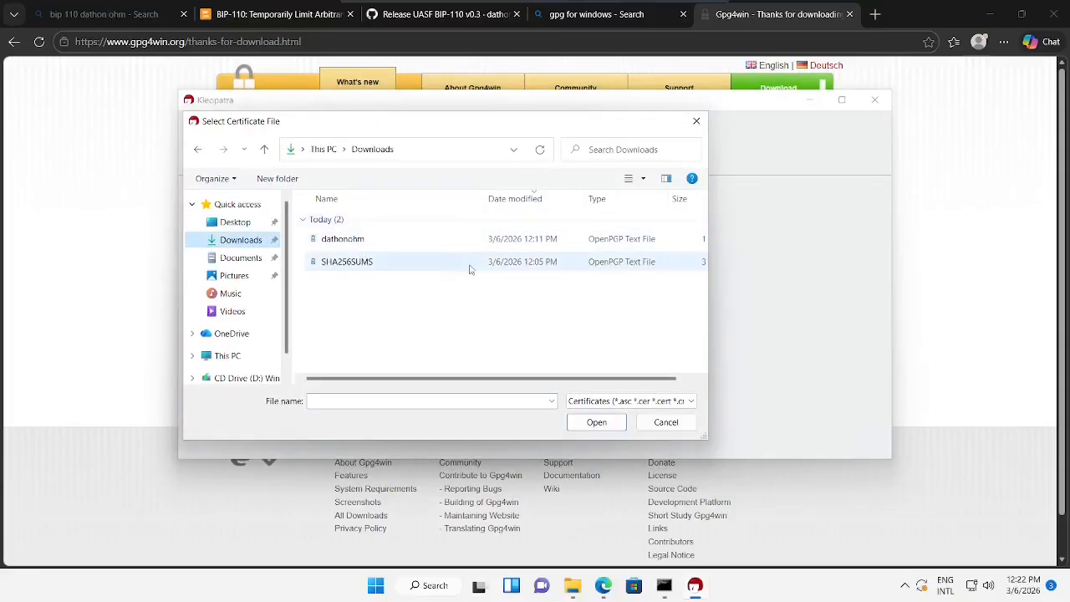
click(383, 239)
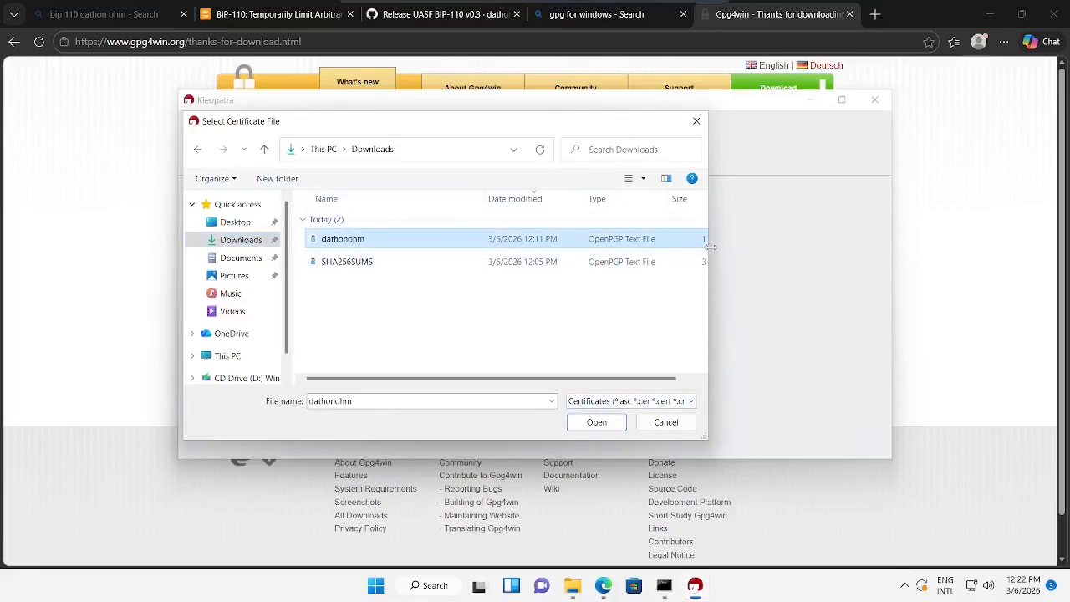
drag(709, 249, 834, 244)
click(722, 421)
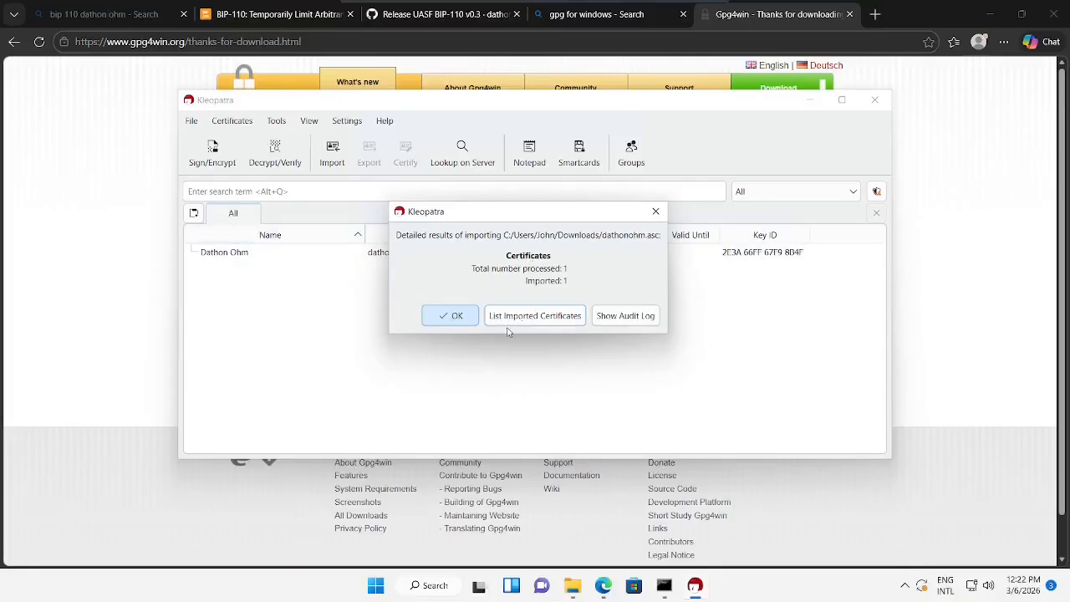
click(450, 315)
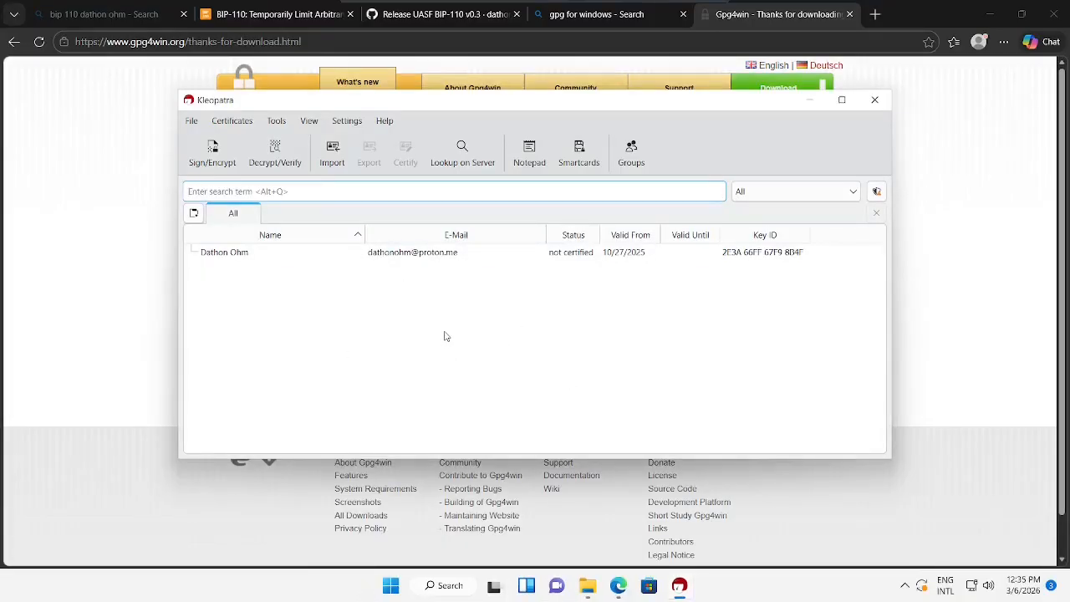
click(388, 288)
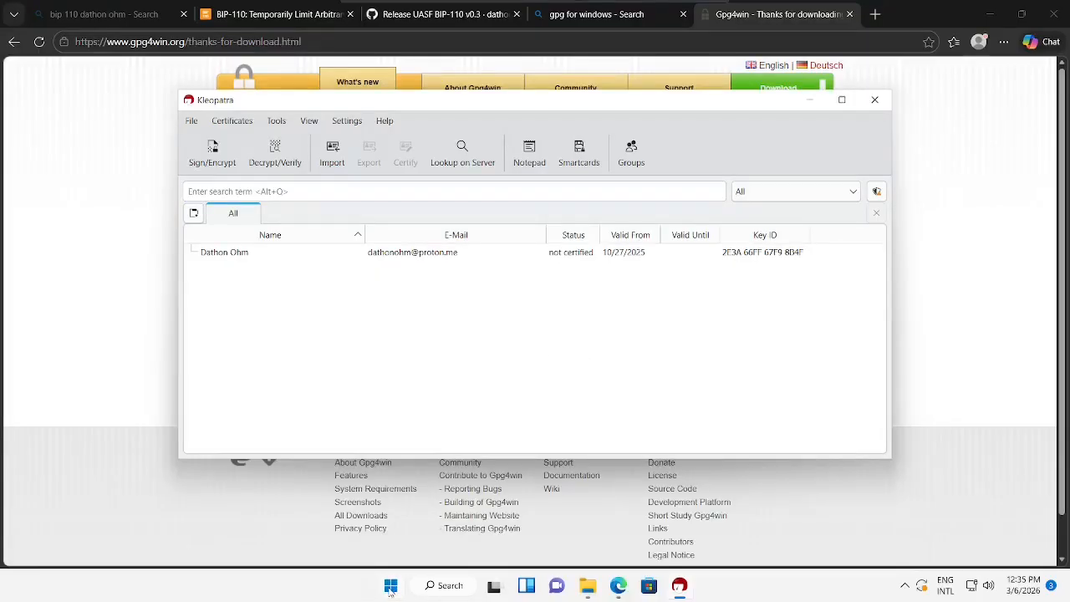
- Open a new Command Prompt and confirm 'gpg --version' reports GnuPG 2.5.17
click(391, 586)
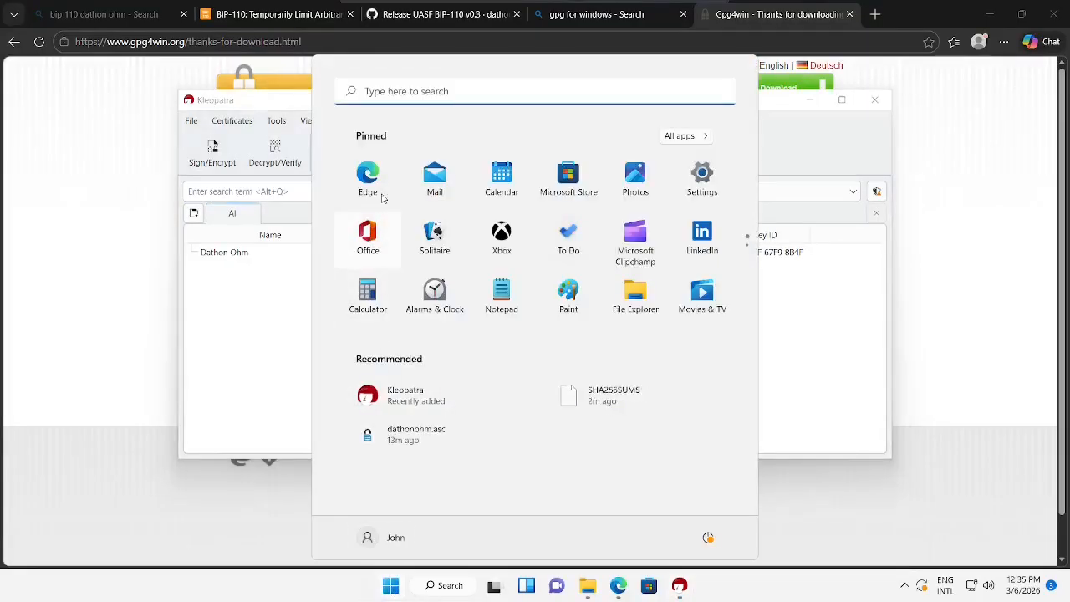
click(465, 92)
text(cmd)
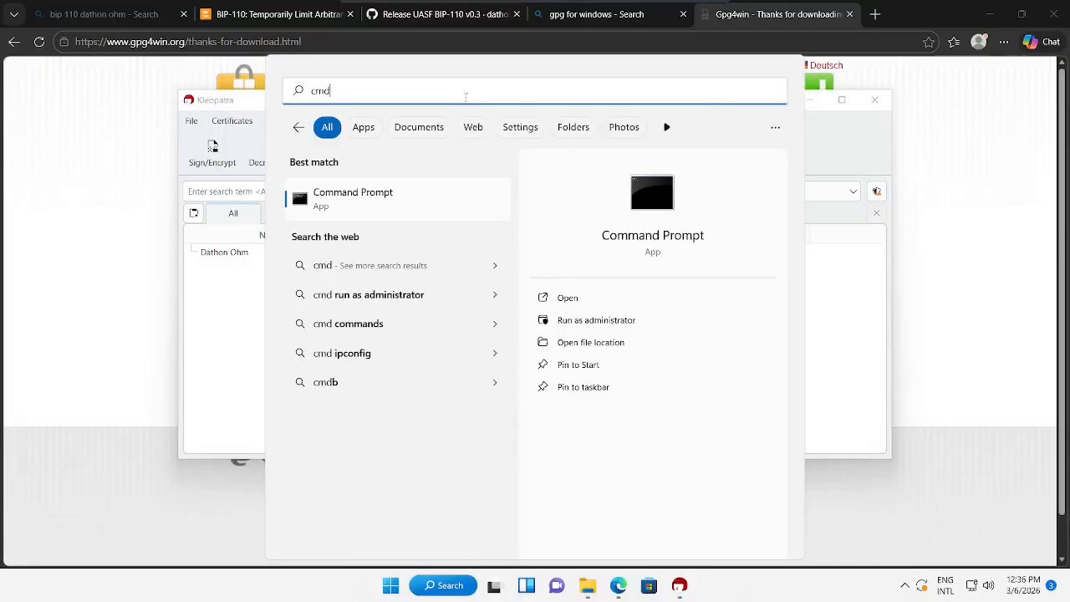
click(370, 199)
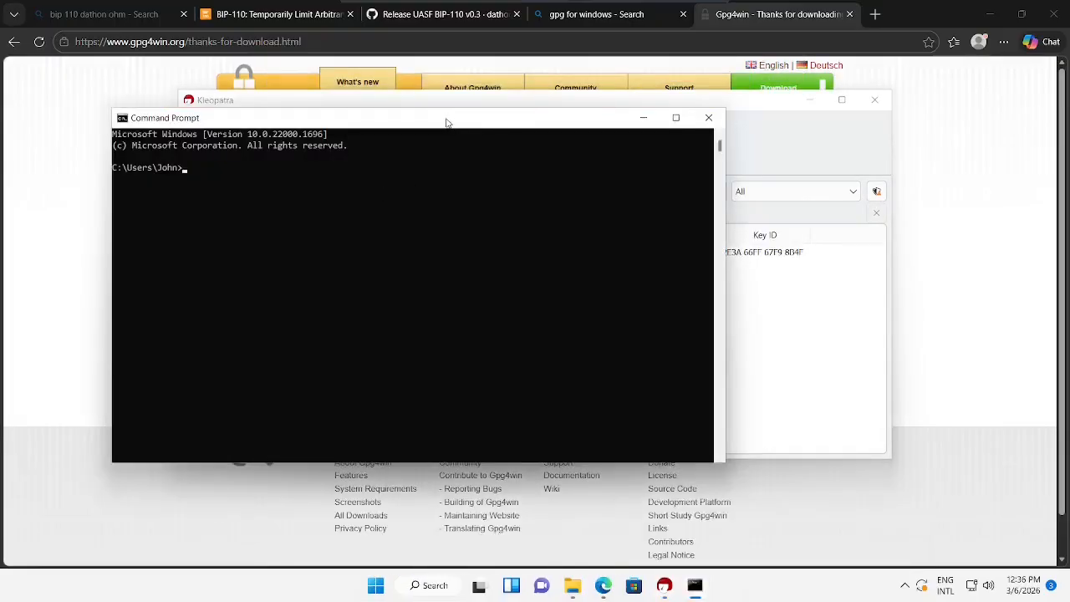
drag(448, 123, 596, 164)
click(541, 266)
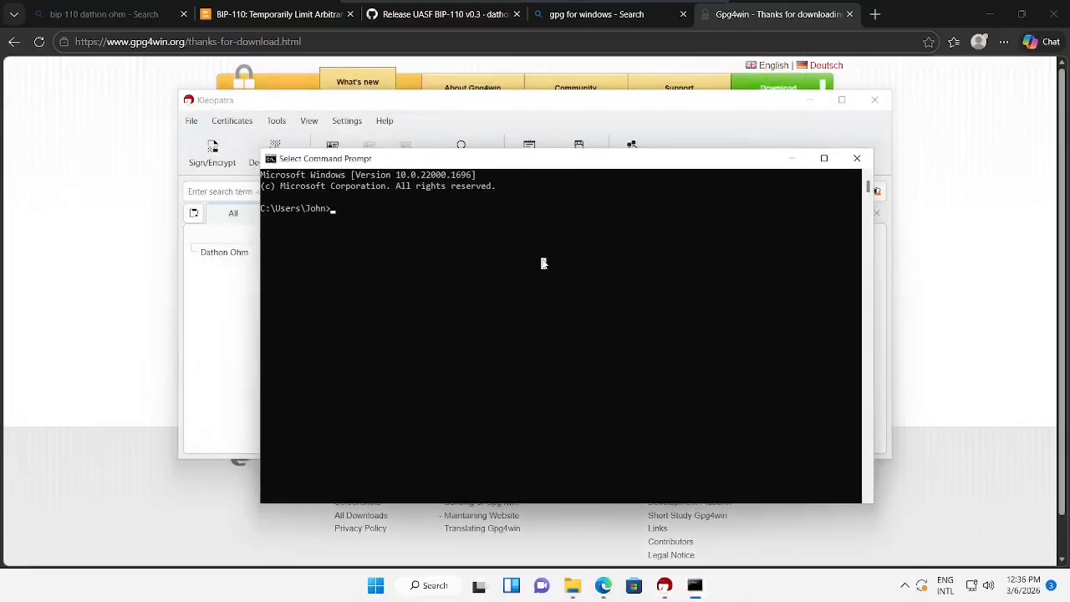
text(g)
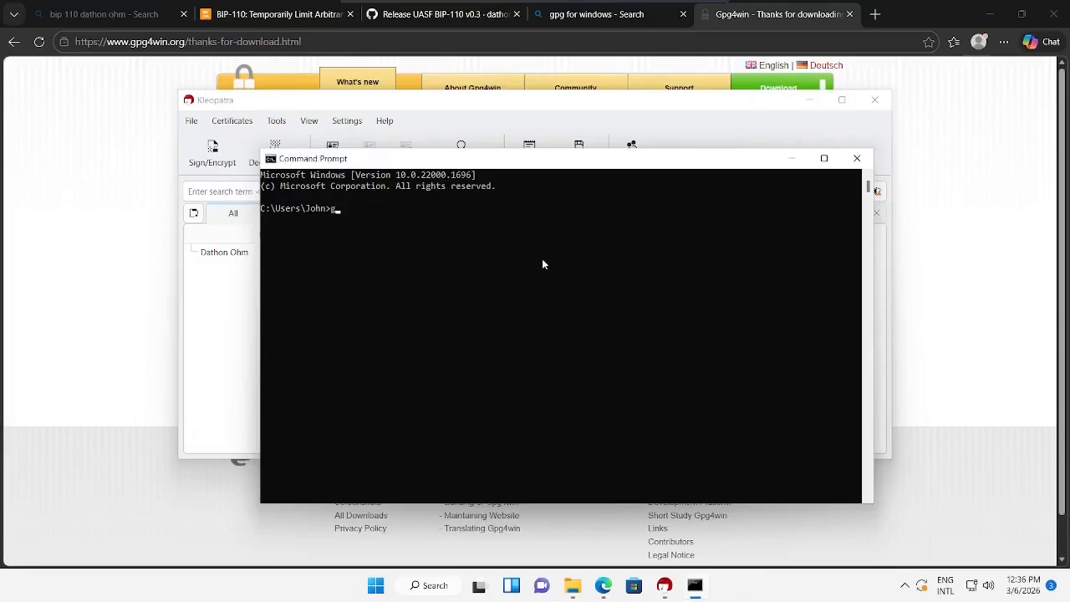
text(pg --version)
key(Return)
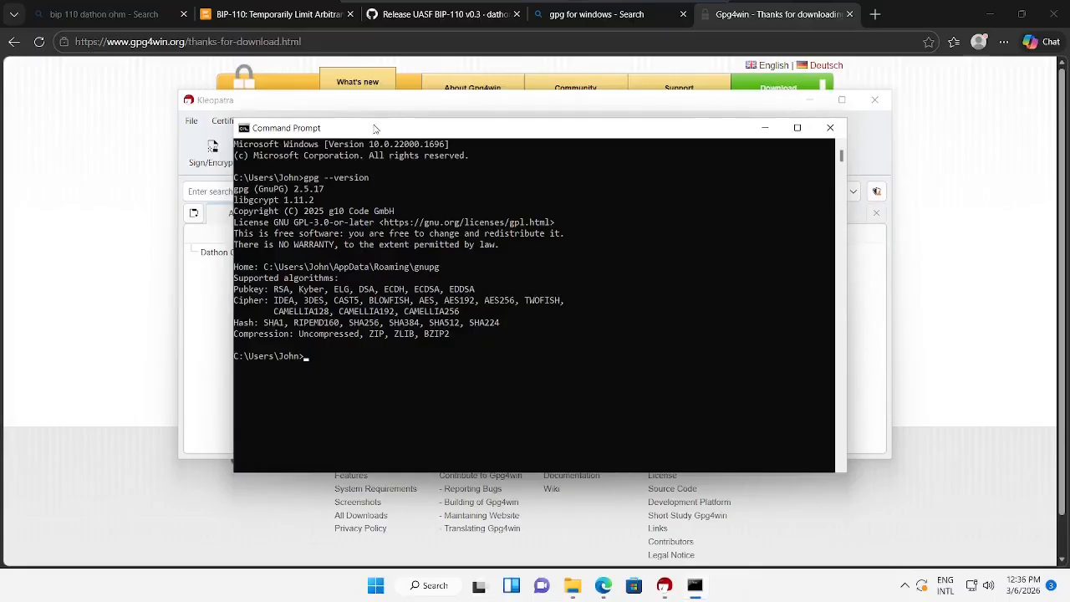
drag(378, 130, 448, 283)
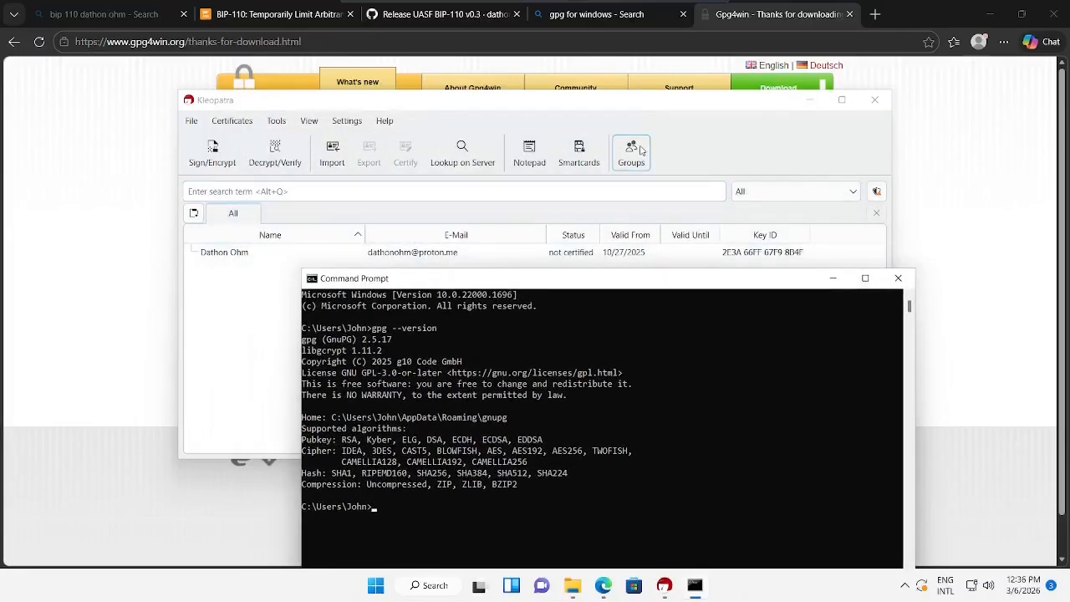
drag(577, 288, 505, 158)
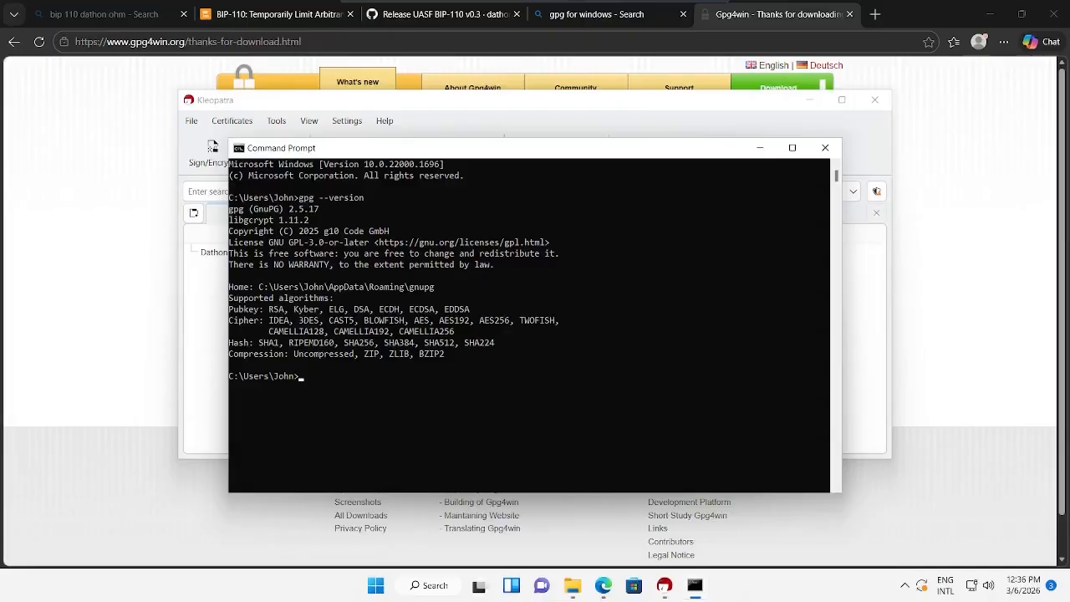
- Change the working folder to Downloads with 'cd Downloads'
click(477, 410)
text(cd Downloads)
key(Return)
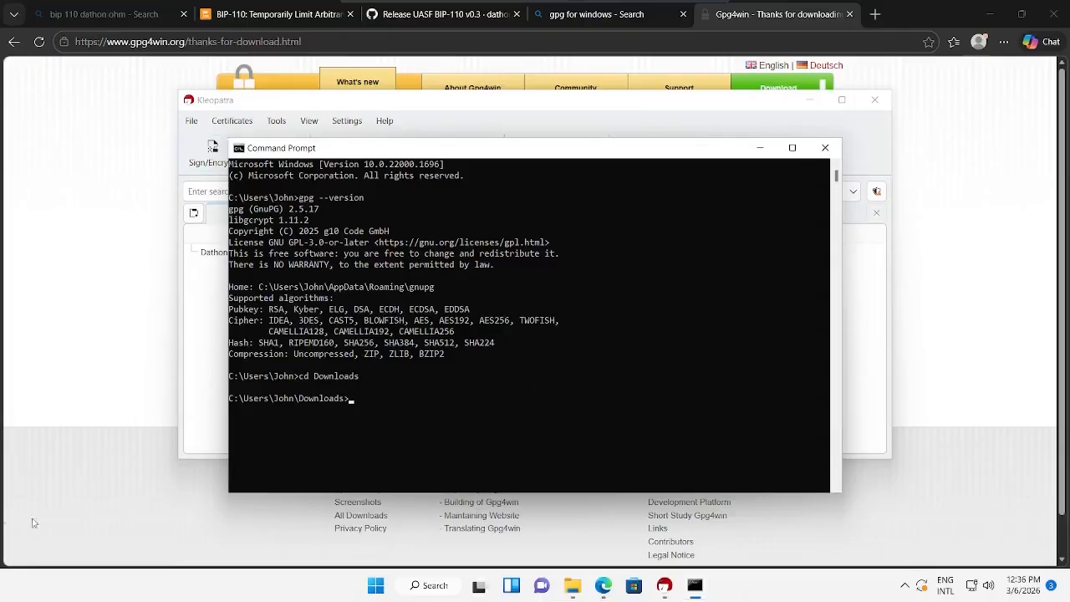
- Run 'gpg --verify SHA256SUMS.asc SHA256SUMS' in the Downloads folder
click(573, 585)
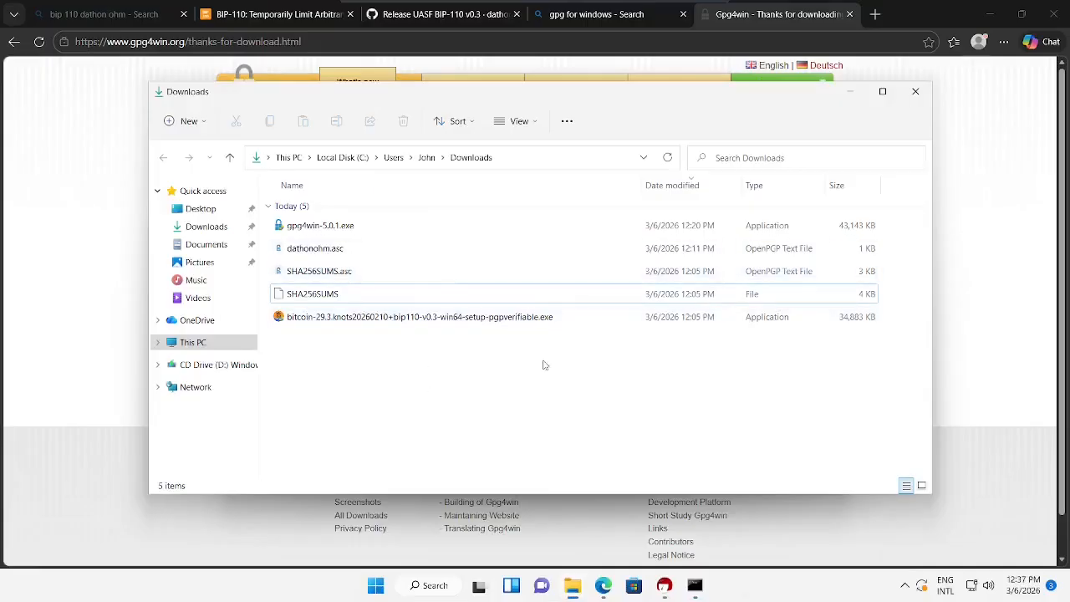
click(850, 90)
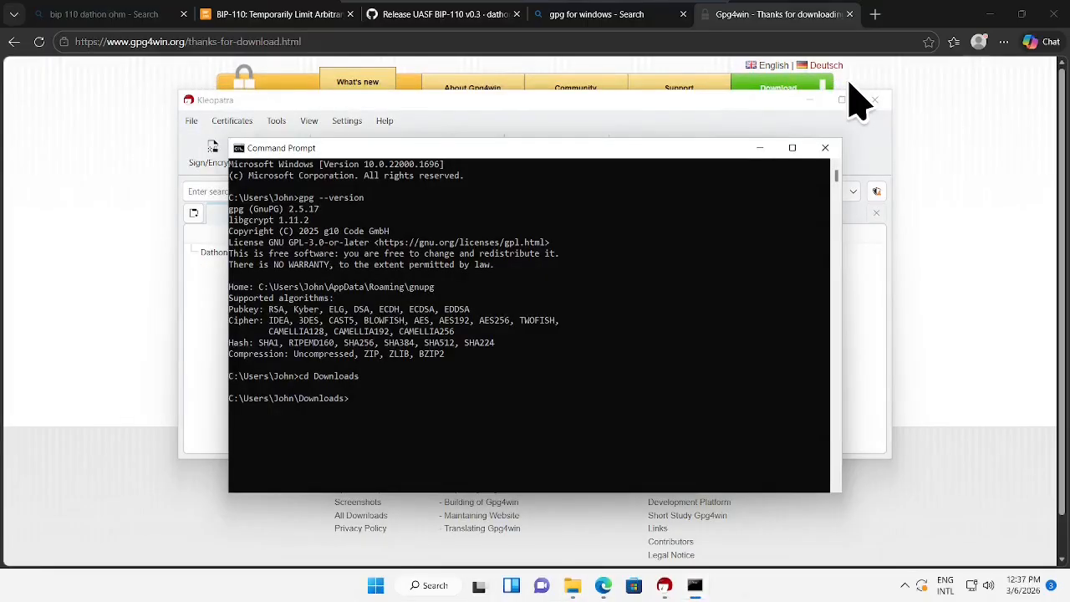
click(522, 376)
text(gpg --verify SHA256SUMS.asc SHA256SUMS)
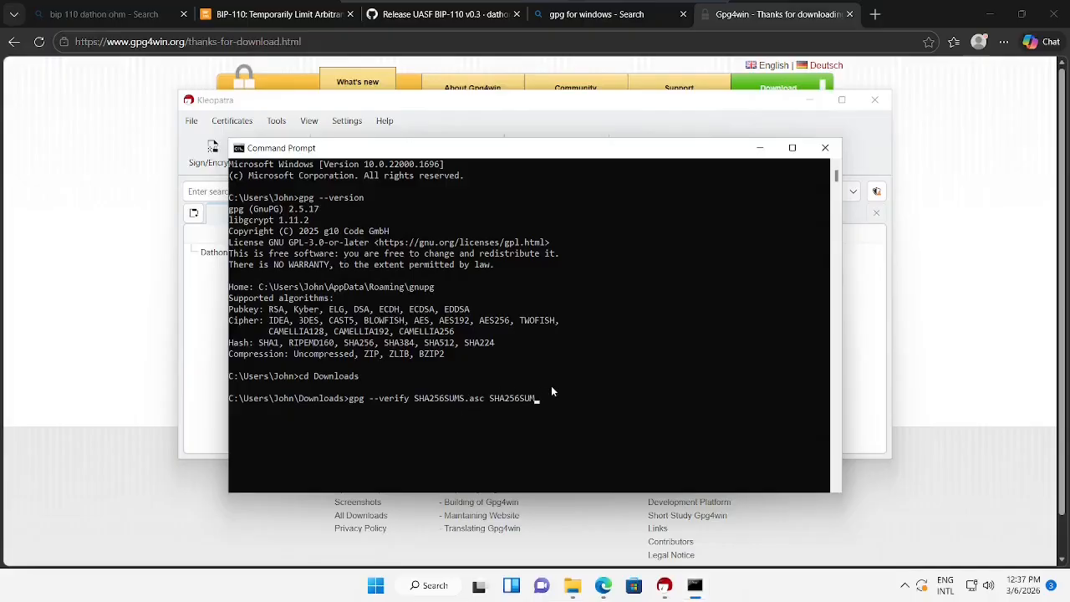
key(BackSpace)
key(BackSpace)
key(BackSpace)
key(BackSpace)
key(BackSpace)
key(BackSpace)
key(BackSpace)
key(BackSpace)
key(BackSpace)
text(SHA256SUMS)
key(Return)
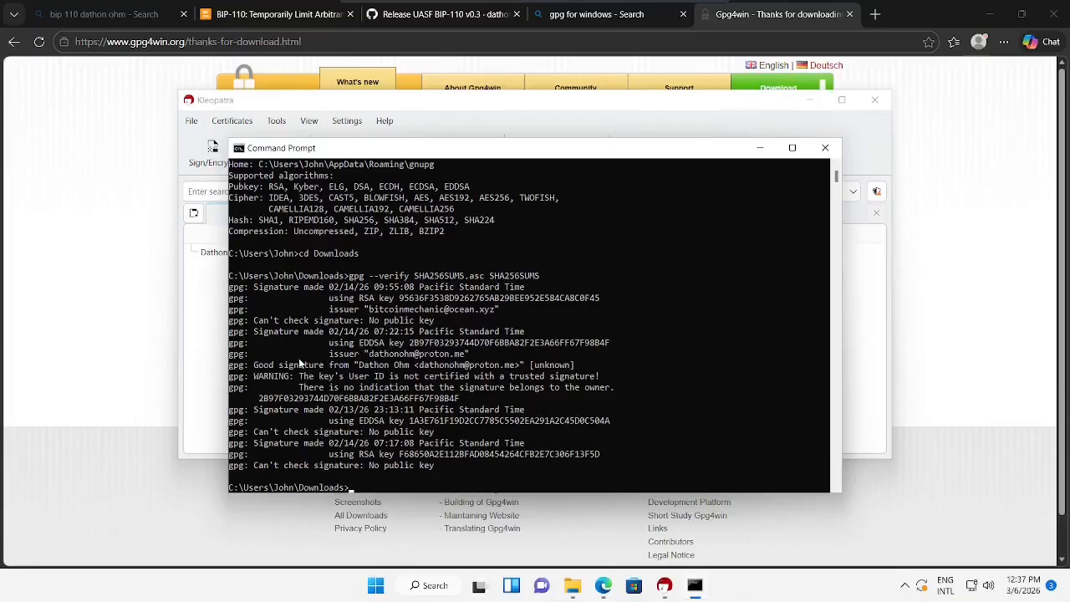
- Compare the good signature's signer with the imported certificate in Kleopatra, then minimize Kleopatra
drag(366, 353, 467, 355)
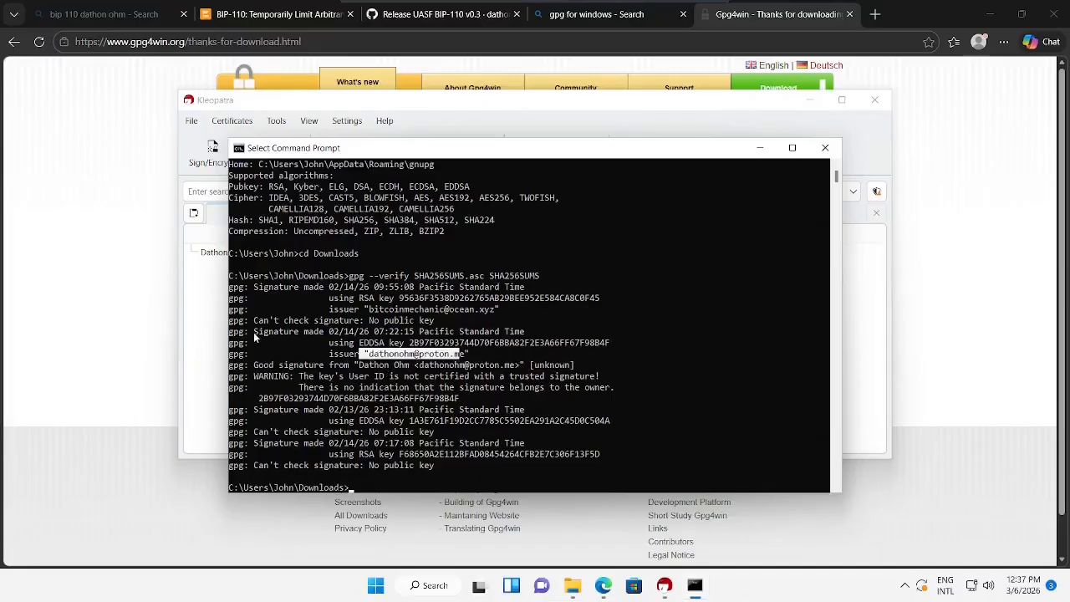
drag(256, 332, 345, 350)
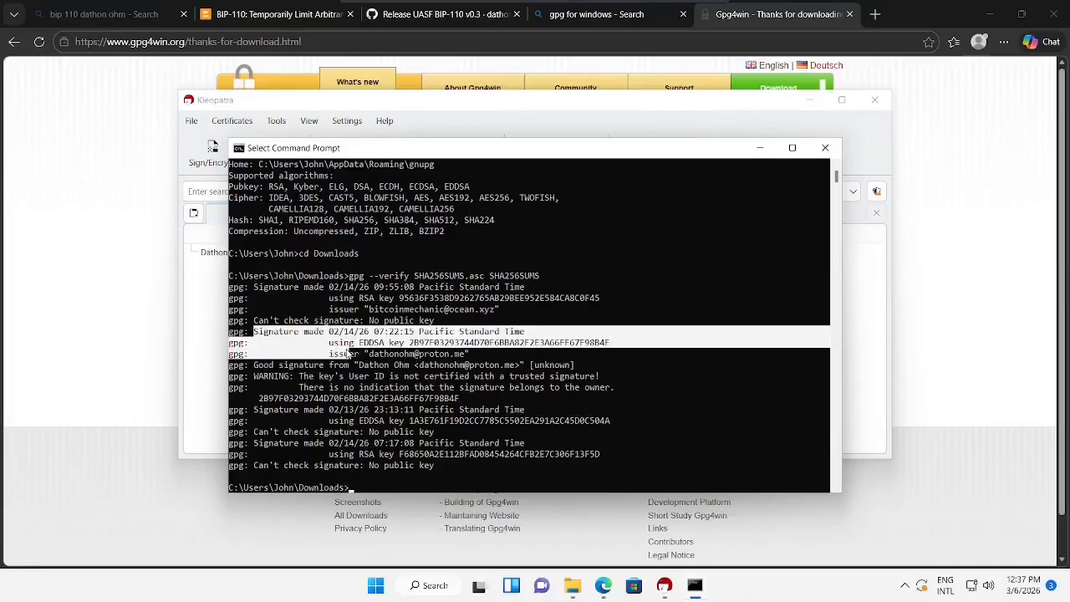
click(381, 366)
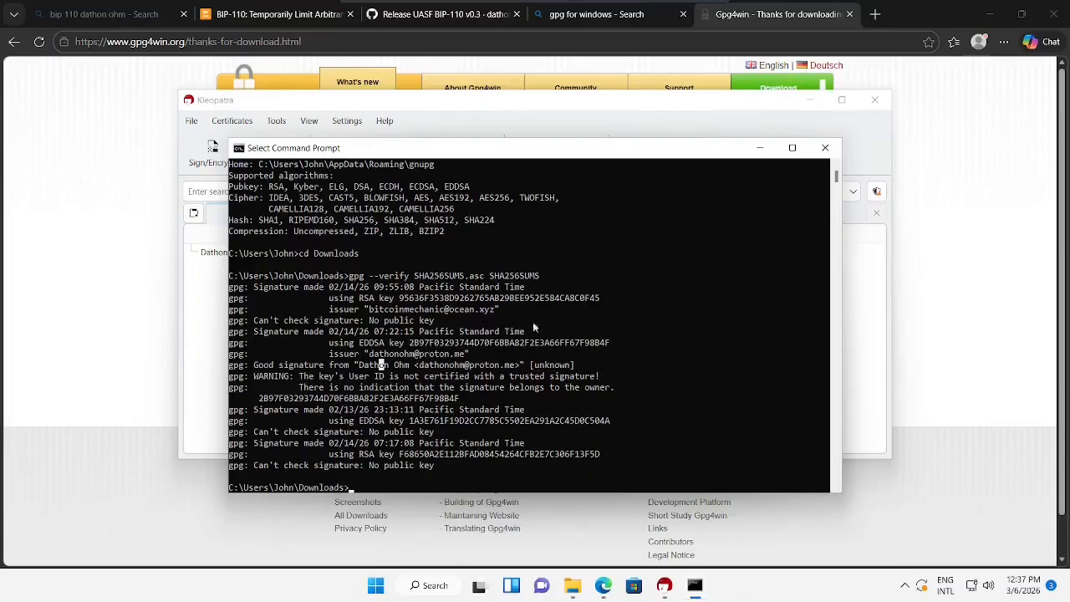
click(457, 105)
click(558, 255)
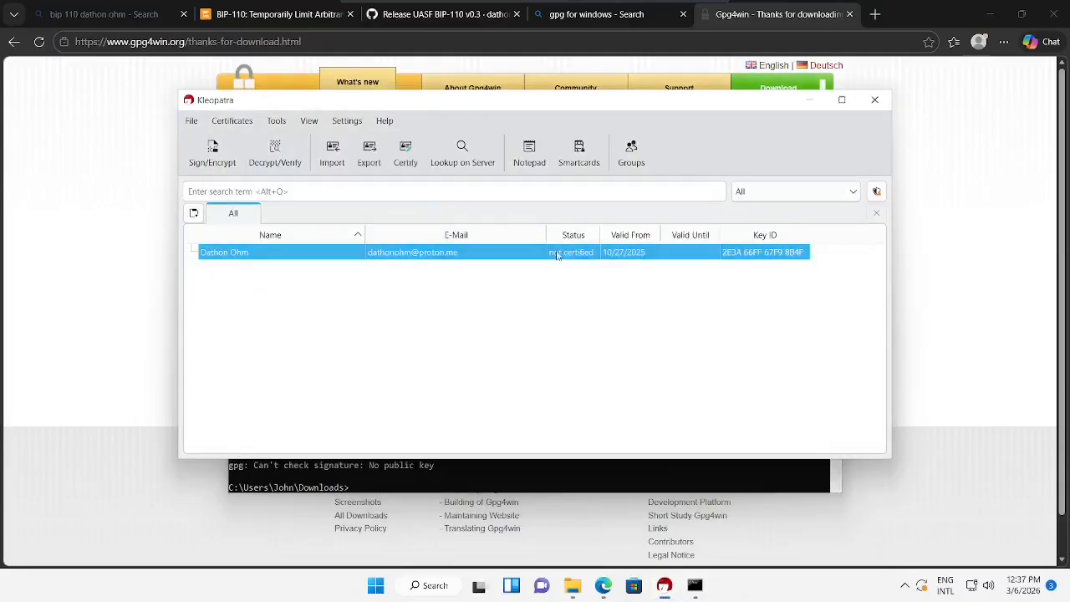
right_click(572, 254)
click(556, 302)
click(810, 100)
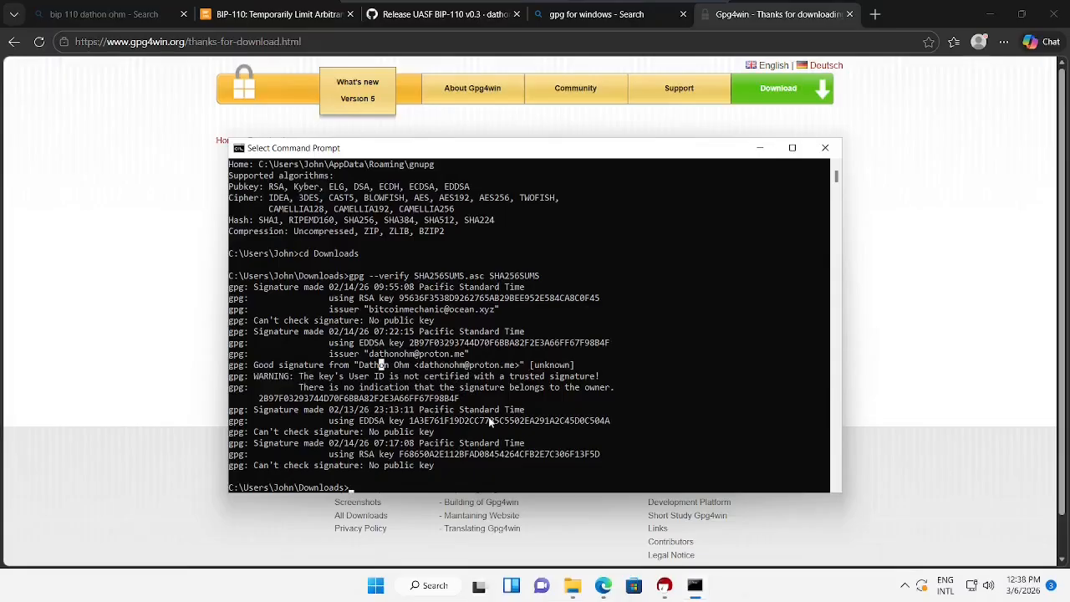
scroll(489, 416, down, 3)
scroll(486, 407, down, 2)
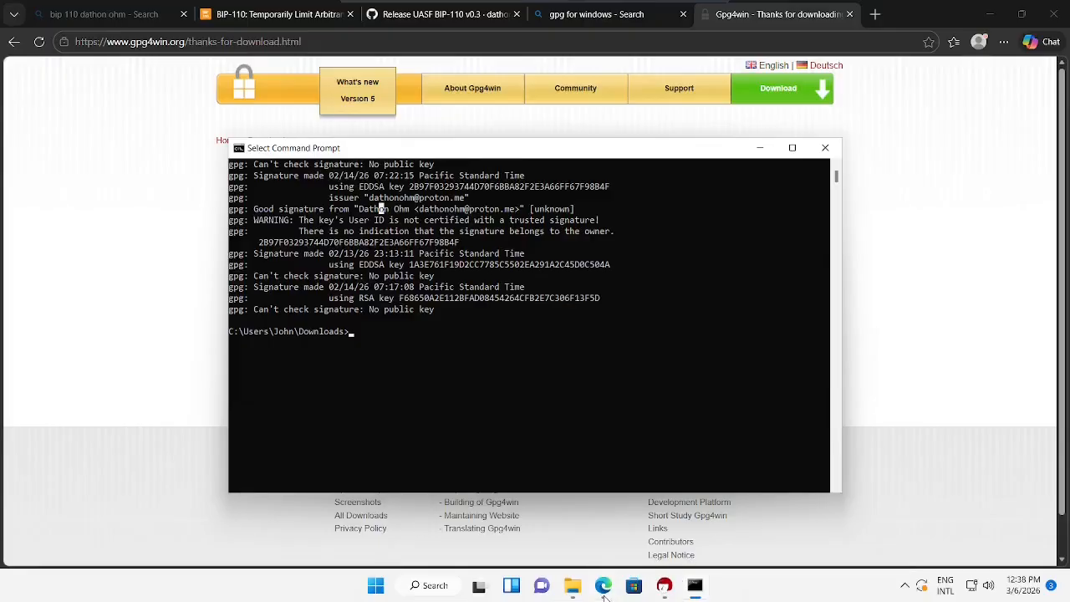
- Open SHA256SUMS from the Downloads folder in Notepad
click(572, 586)
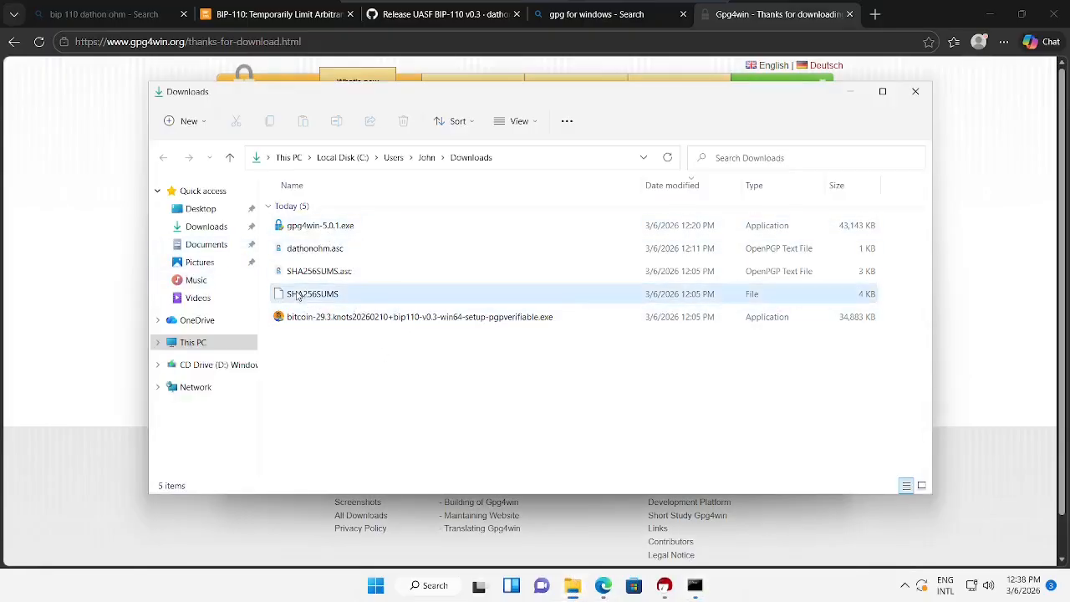
double_click(344, 295)
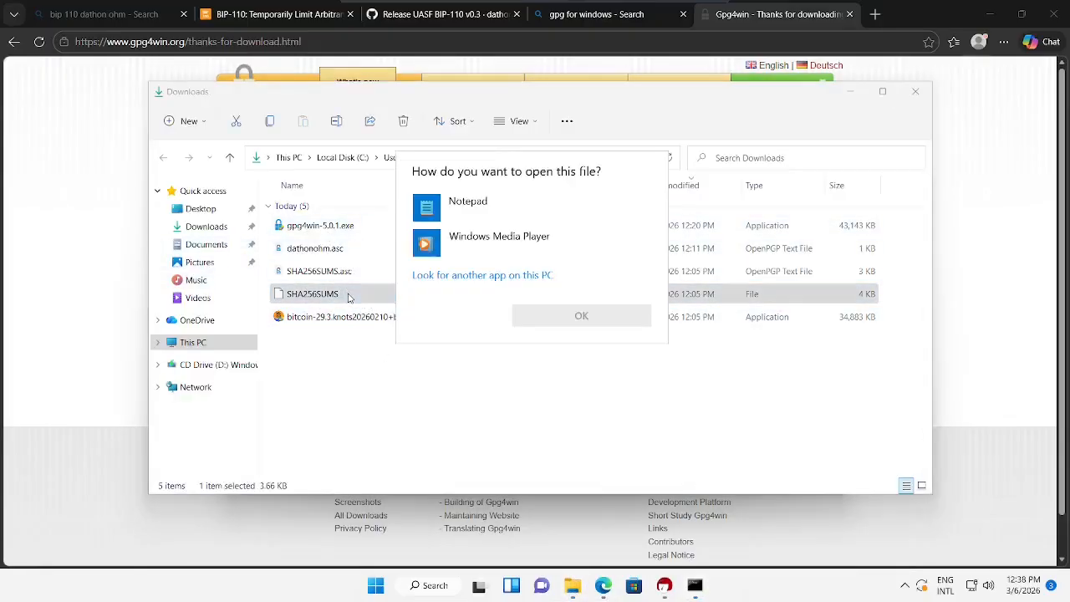
click(495, 205)
click(580, 316)
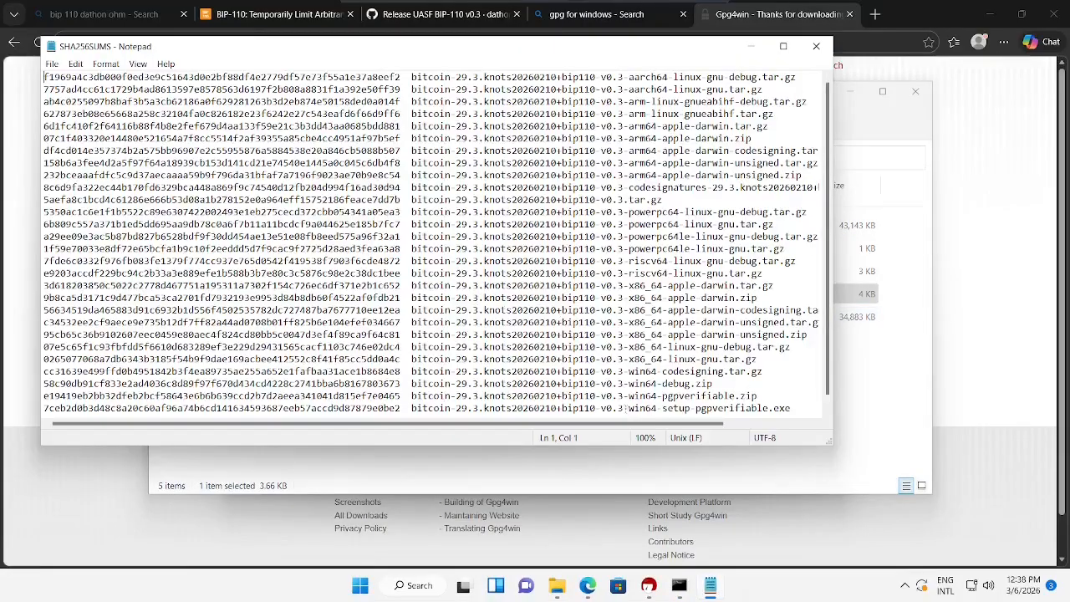
- Select the SHA256 hash on the win64-setup-pgpverifiable.exe line
drag(628, 408, 784, 408)
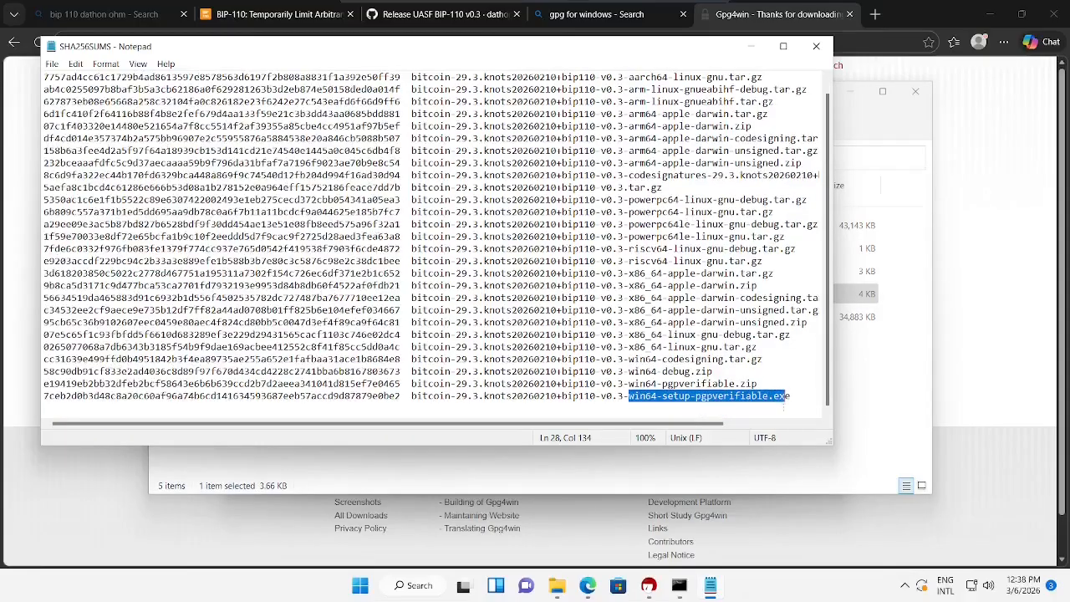
drag(689, 50, 3, 222)
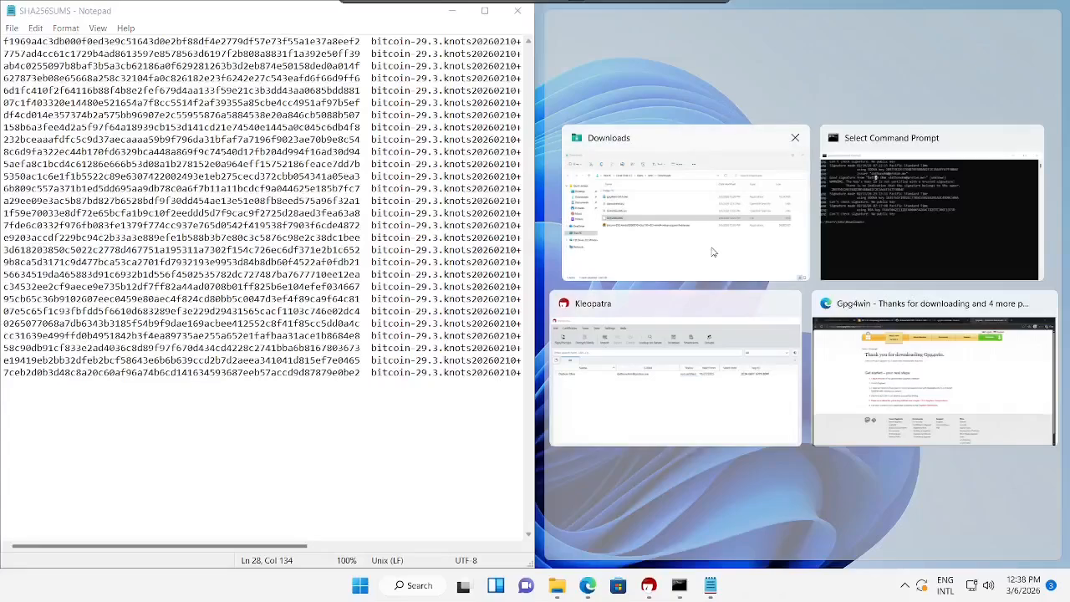
click(715, 253)
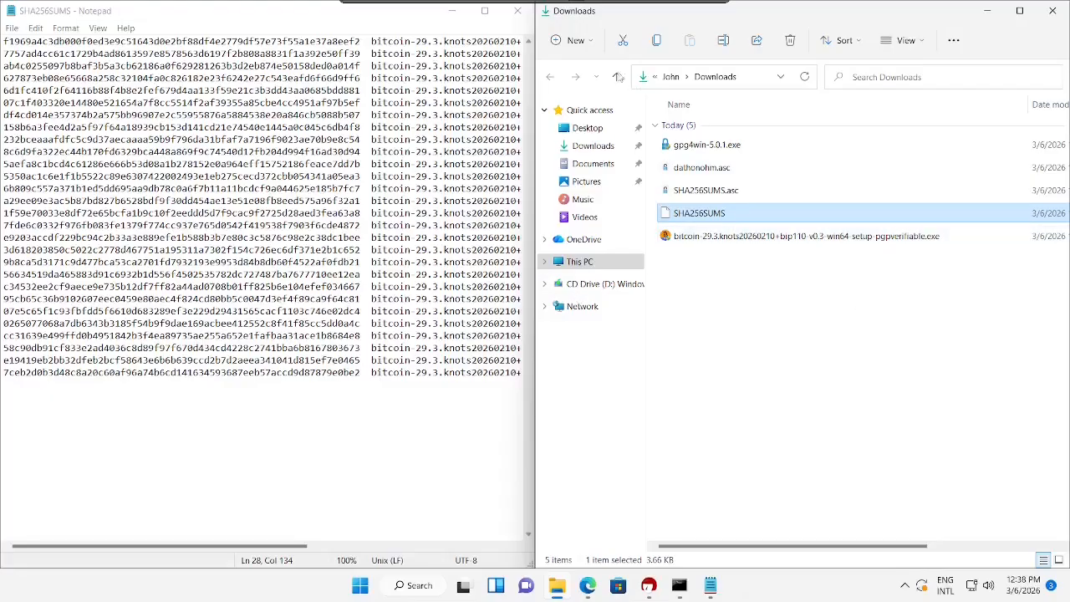
drag(376, 15, 417, 51)
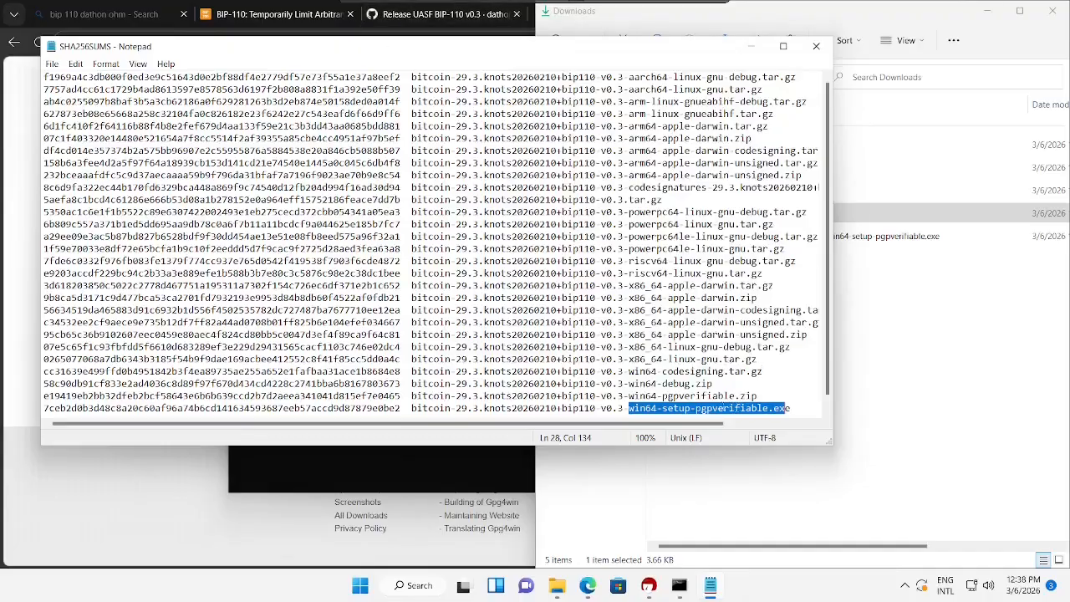
click(724, 408)
double_click(347, 408)
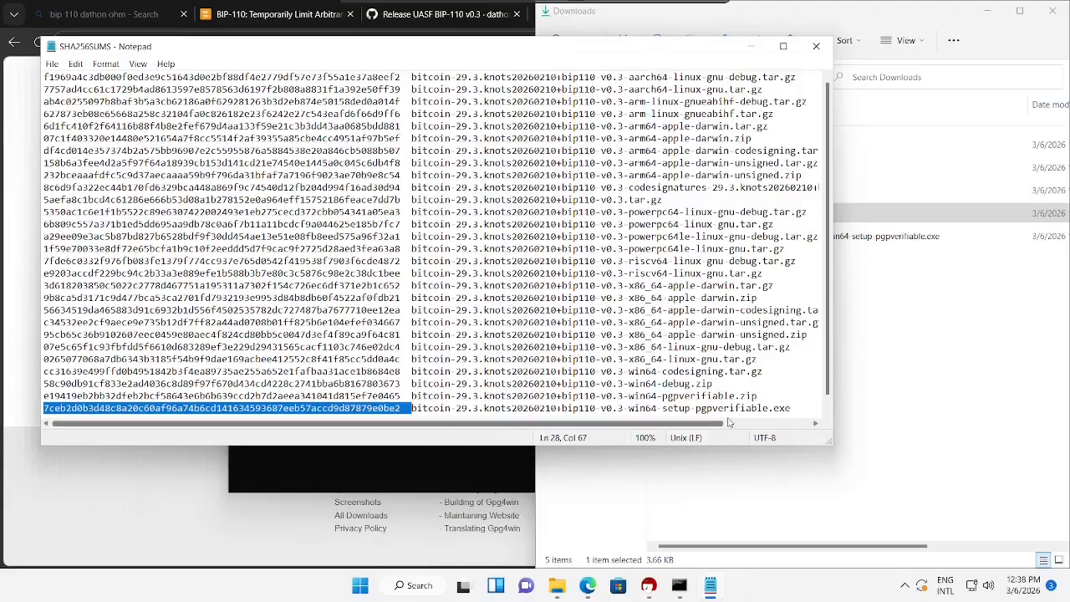
drag(793, 410, 41, 397)
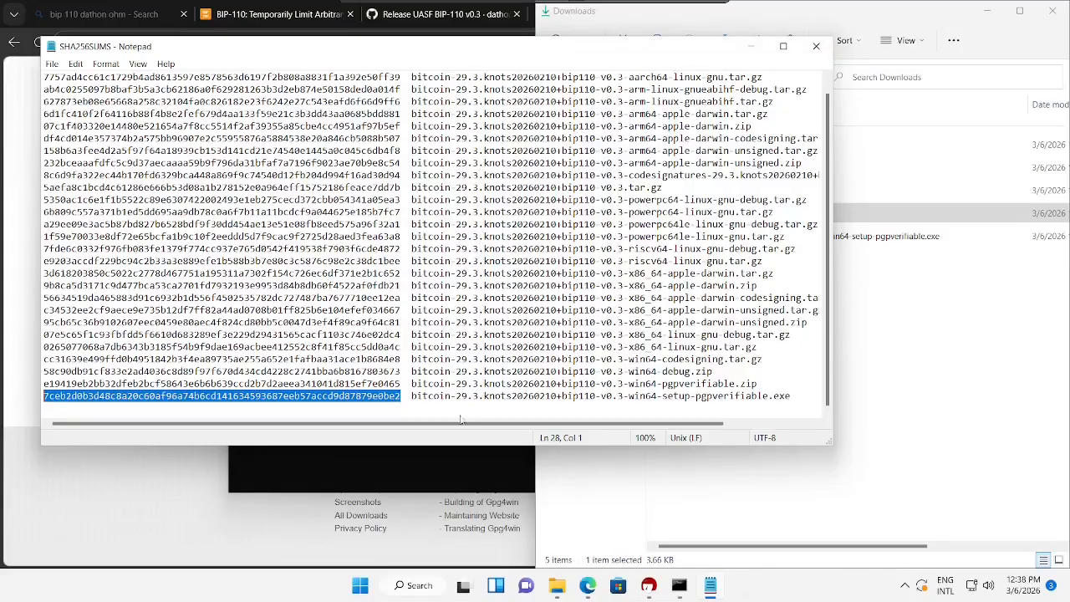
- Try hashing the Bitcoin Knots installer with 'certutil -hashfile' SHA256, widening the console
click(678, 595)
drag(517, 147, 537, 161)
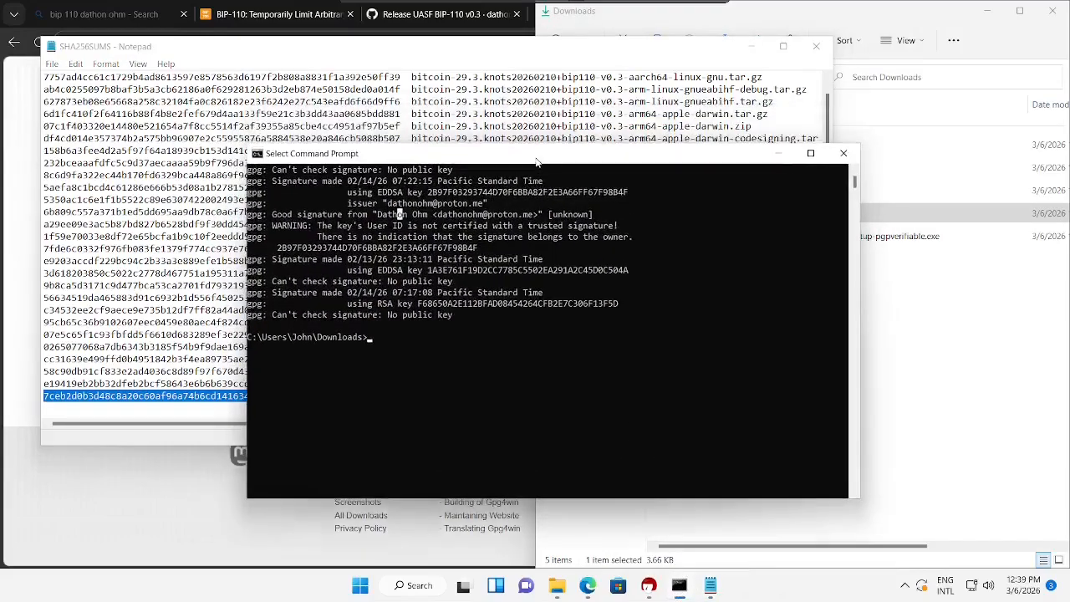
click(491, 370)
key(Escape)
text(cert)
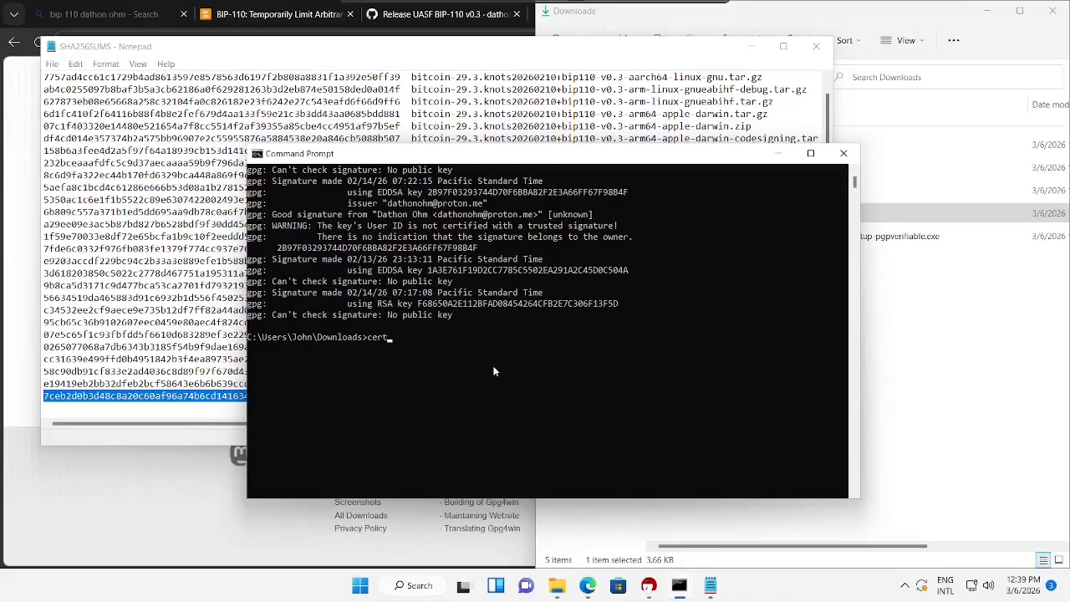
text(util -hashfile bitcoin)
key(Tab)
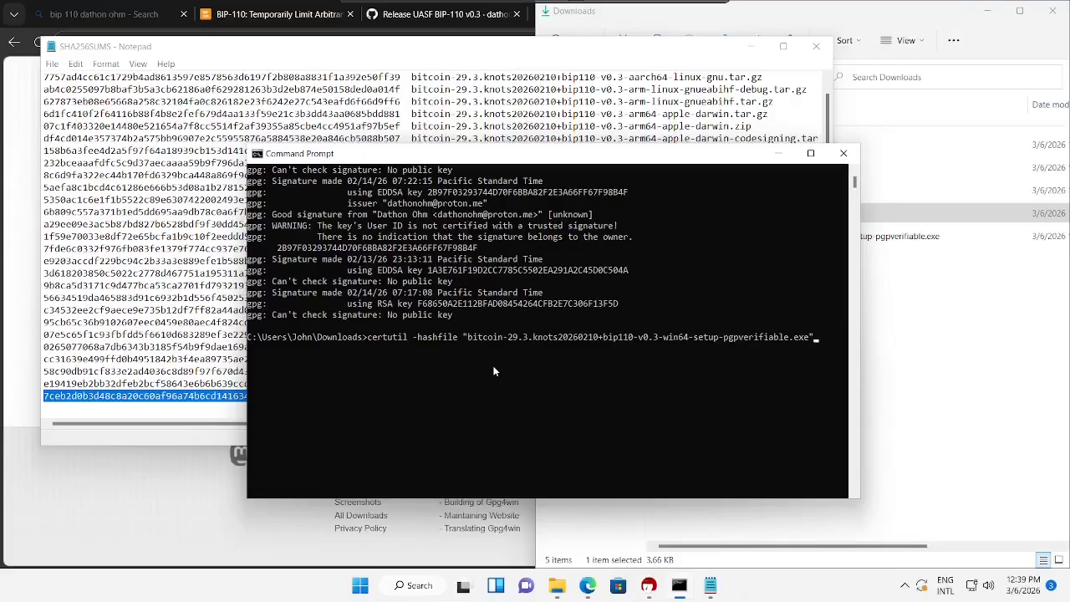
click(588, 586)
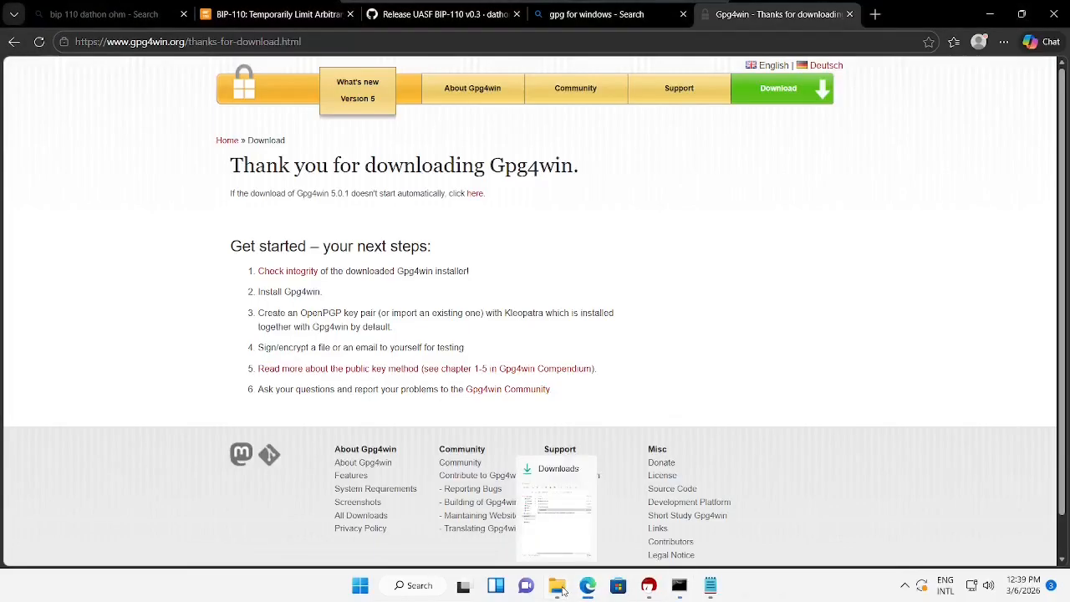
click(558, 587)
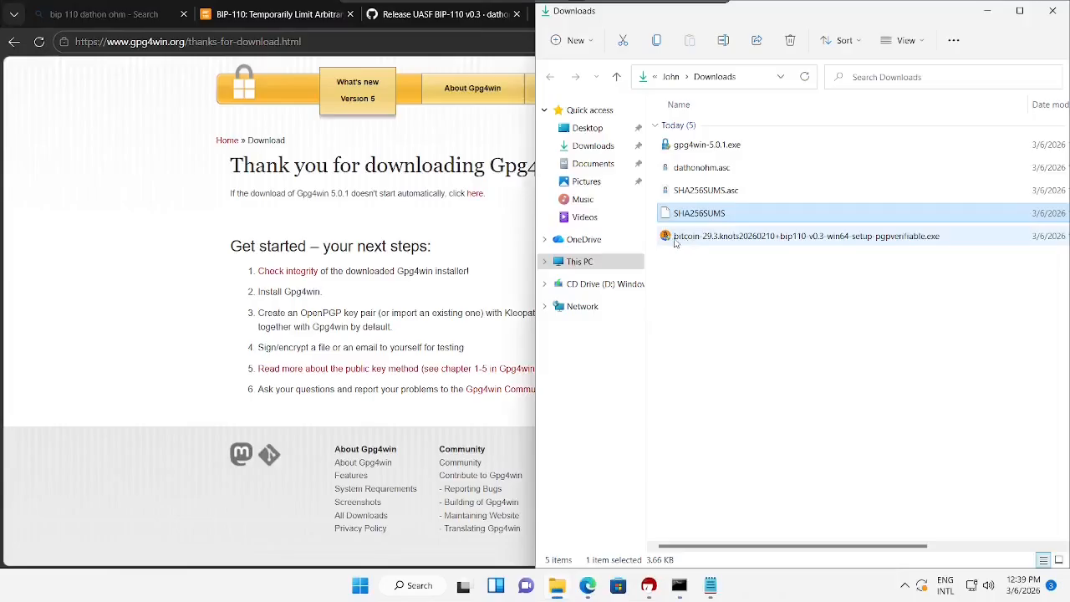
click(679, 587)
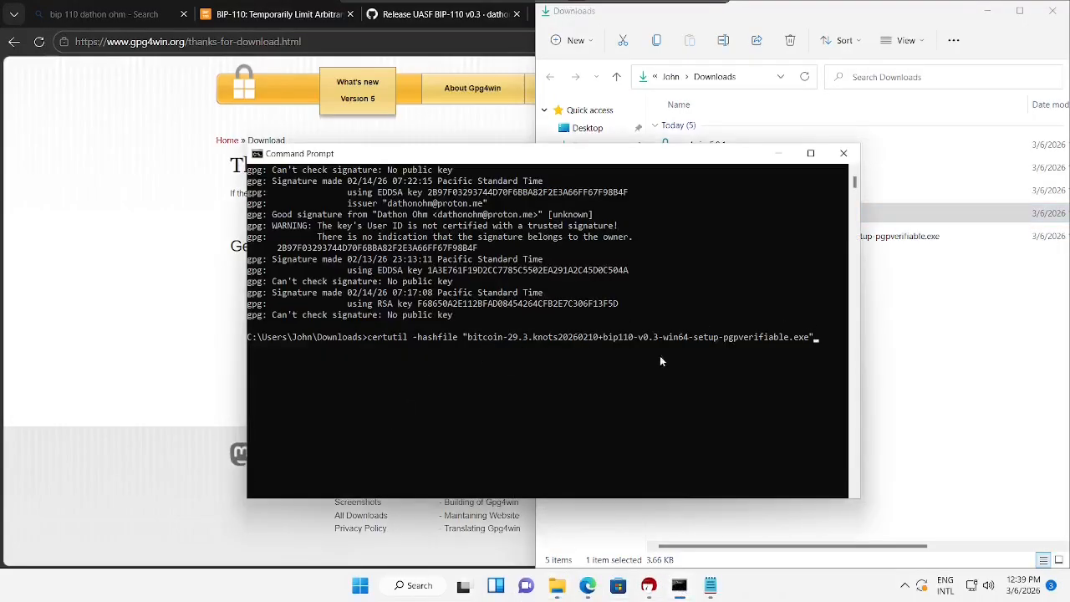
text(SHA256SUMS)
key(BackSpace)
key(BackSpace)
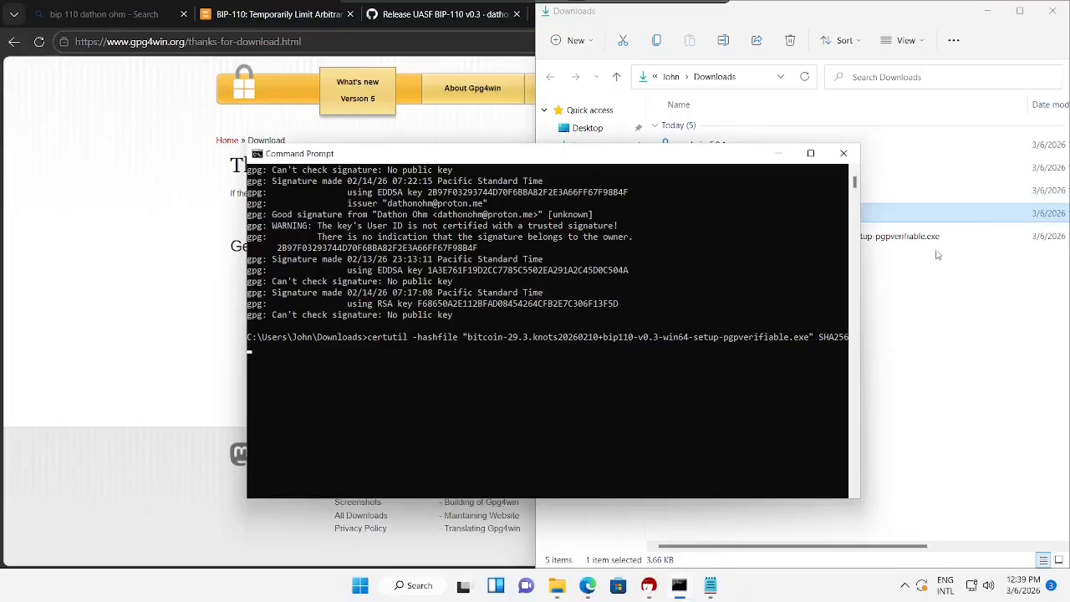
drag(861, 308, 915, 307)
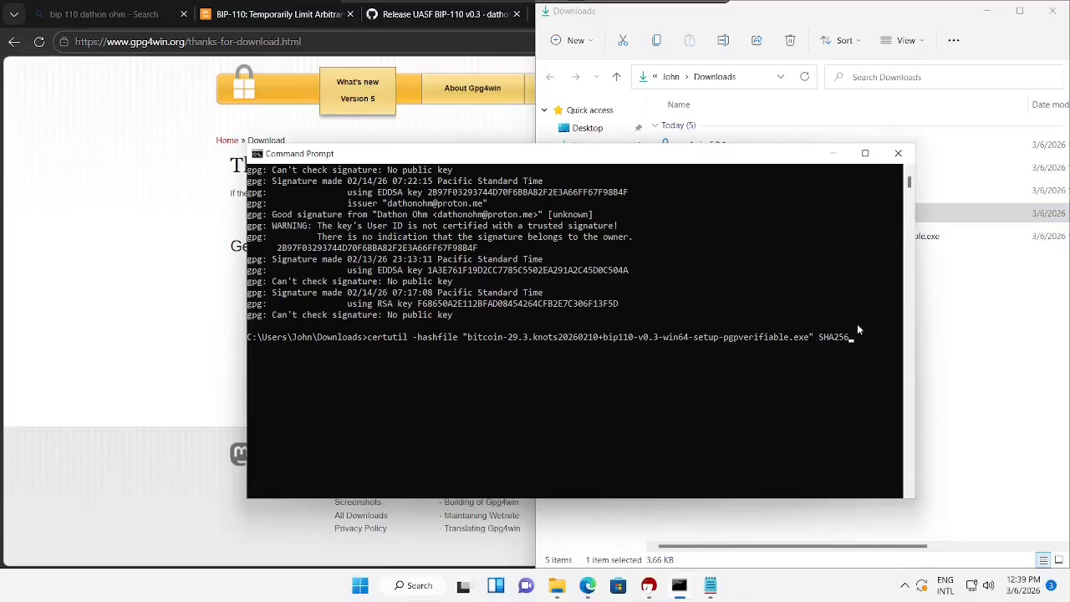
click(830, 343)
key(Return)
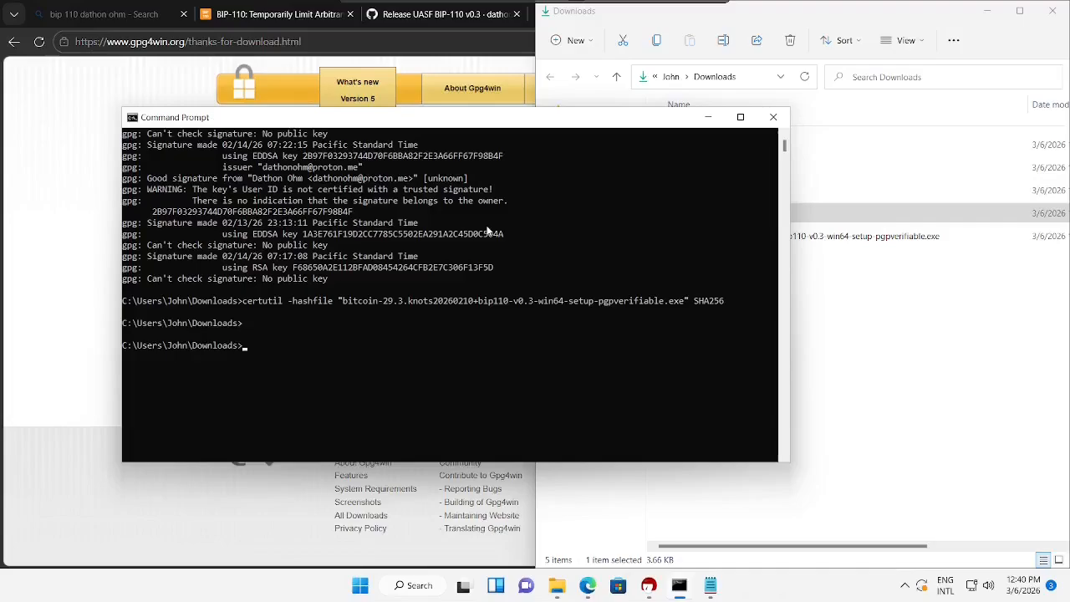
- Re-run 'gpg --verify SHA256SUMS.asc SHA256SUMS' from command history
key(Up)
key(Up)
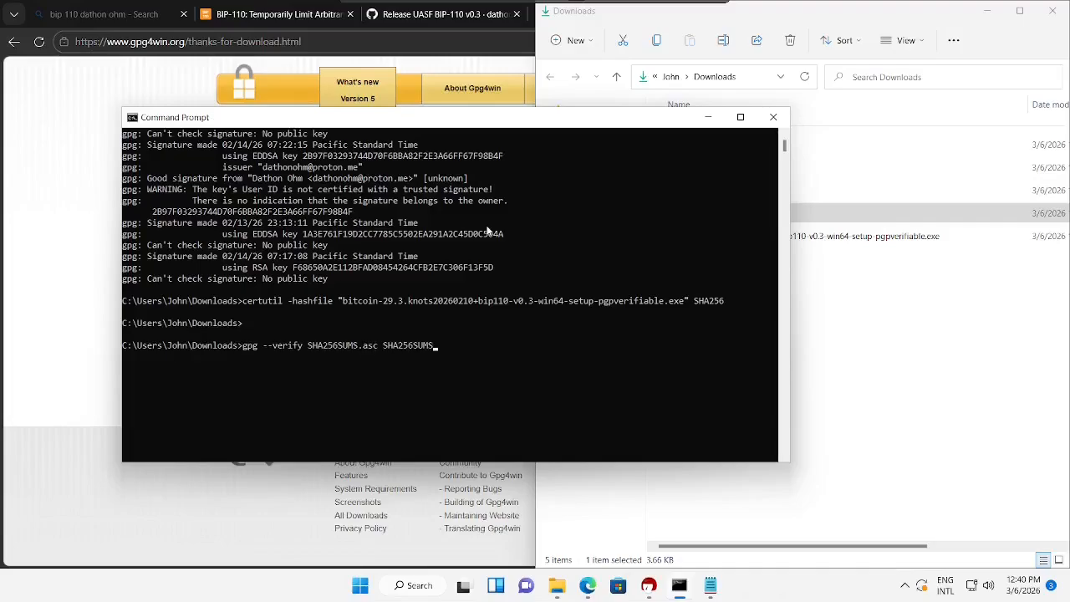
key(Up)
key(Down)
key(Return)
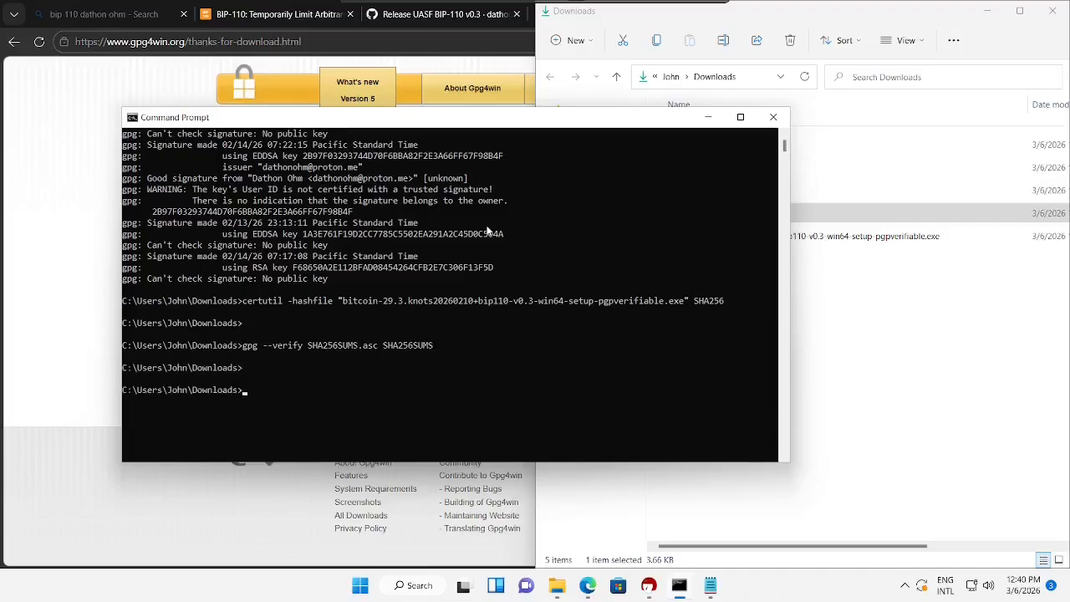
- Run 'certutil -hashfile "<installer>.exe" SHA256', printing a hash starting 7ceb2d0b3d48
text(certutil -hashfile "bi)
key(Tab)
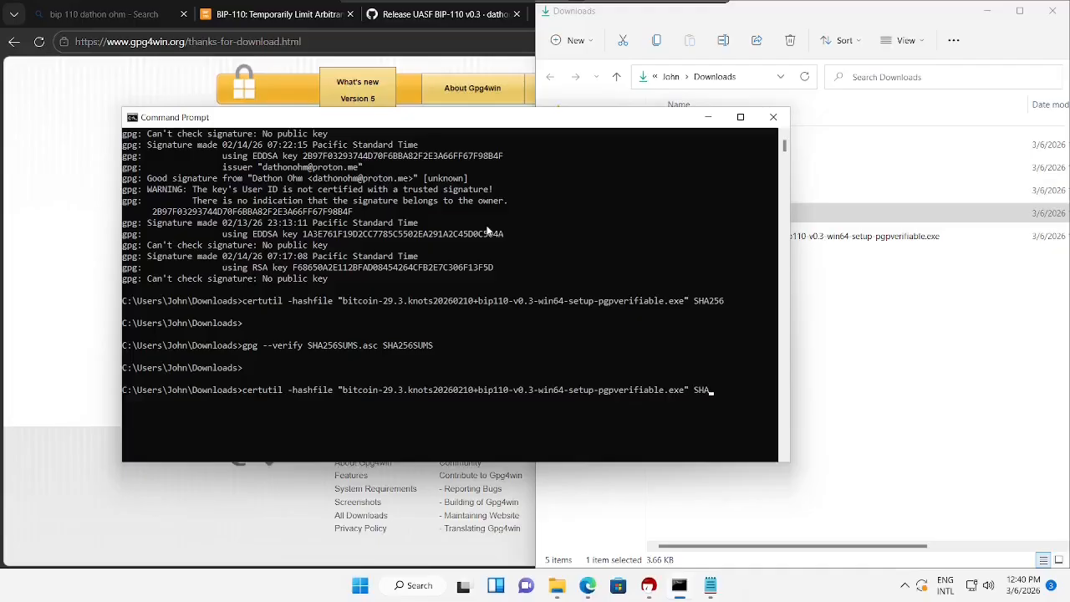
key(Return)
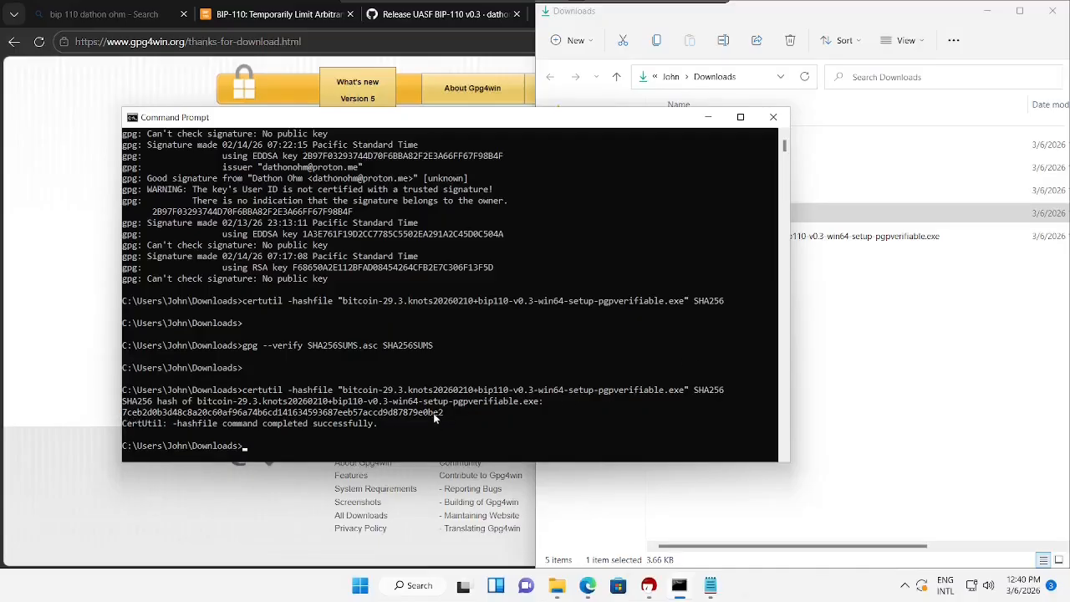
- Put the console and Notepad side by side and match the hash on line 28
drag(536, 117, 1069, 169)
click(187, 378)
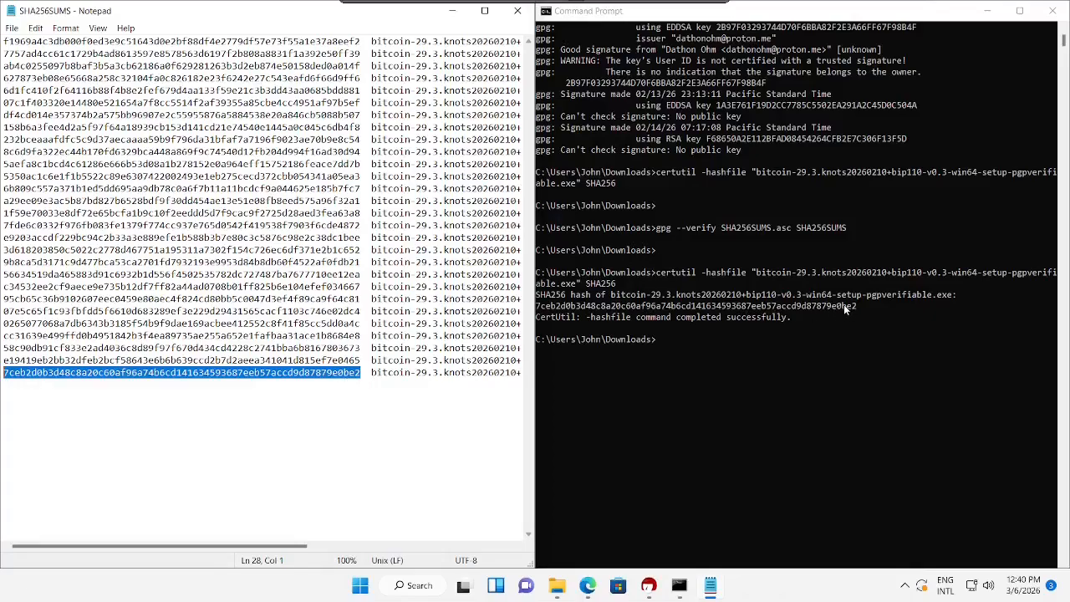
click(190, 439)
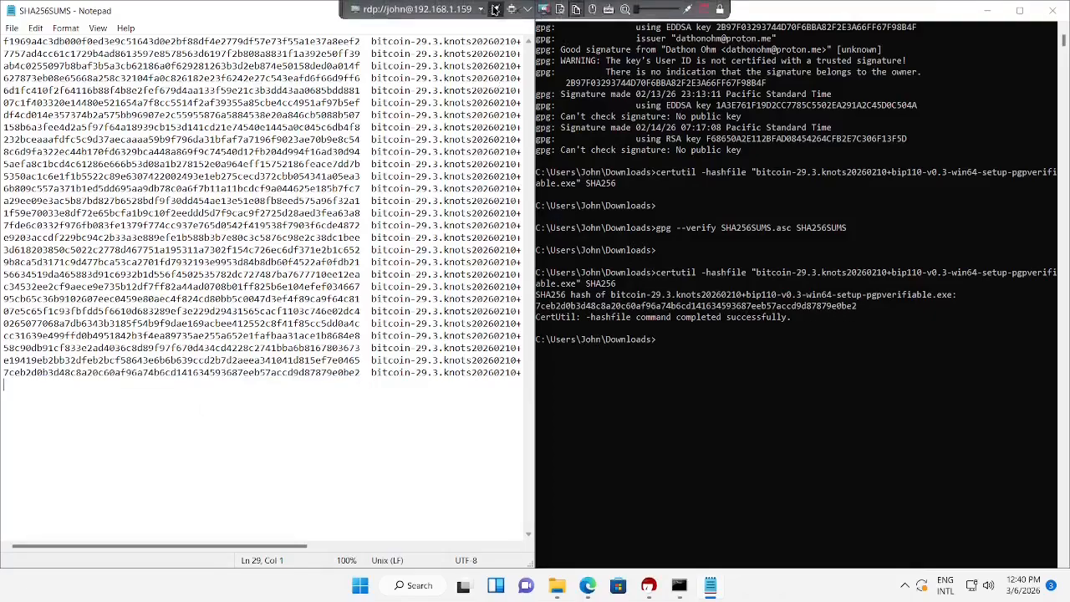
- Minimize Notepad and Command Prompt, then center the Downloads folder window
click(472, 53)
click(452, 11)
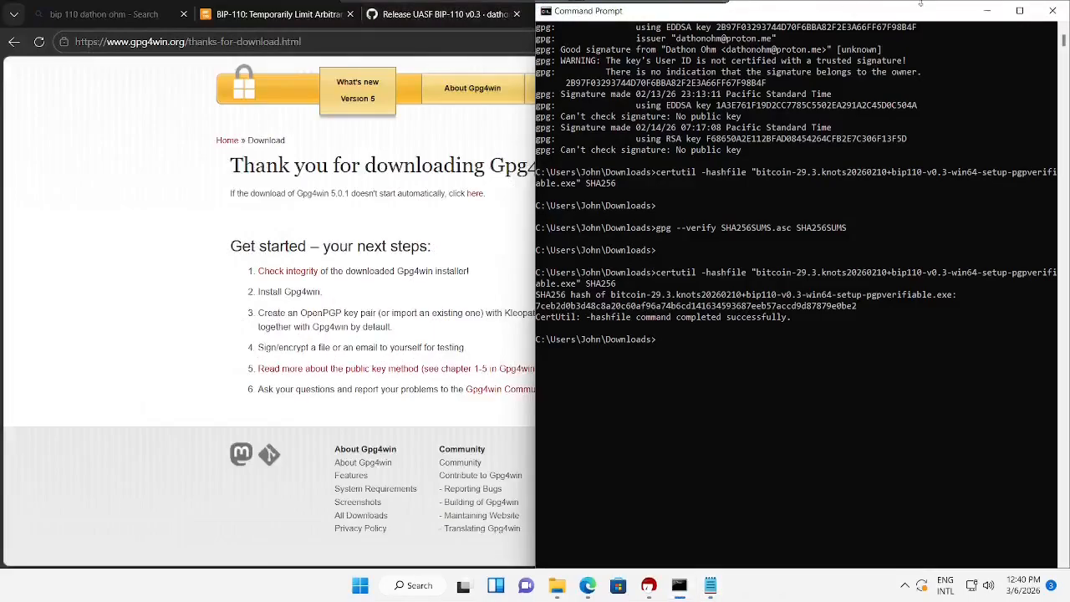
click(988, 11)
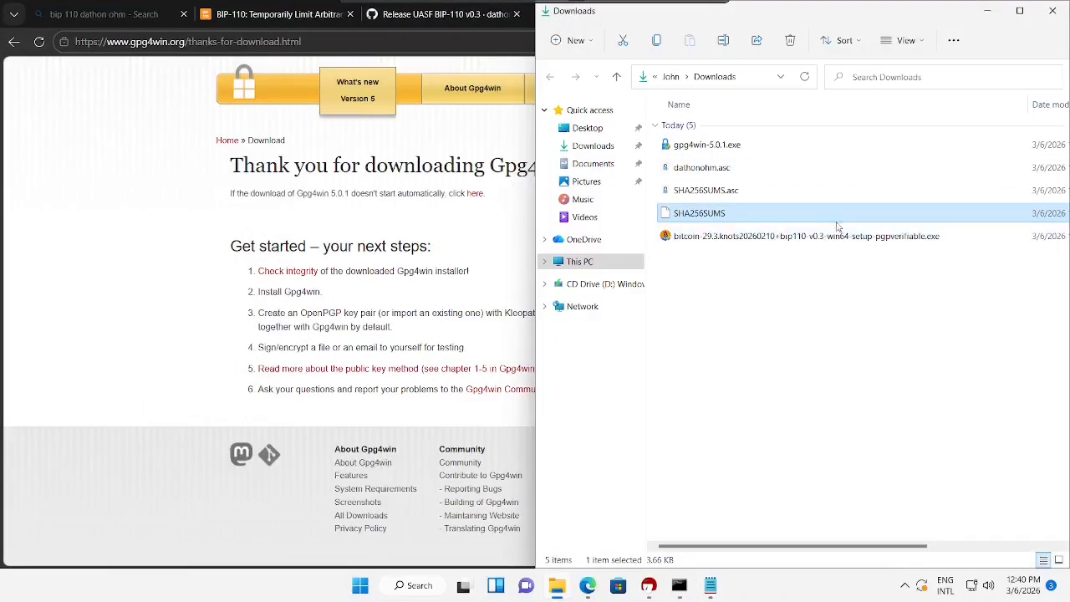
drag(784, 17, 492, 35)
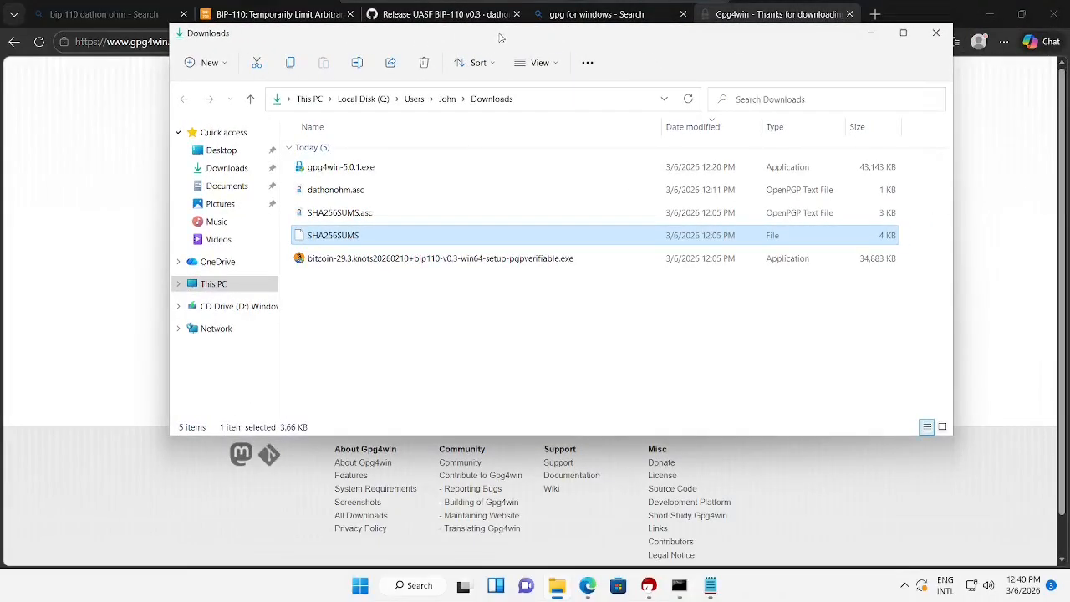
drag(300, 36, 278, 44)
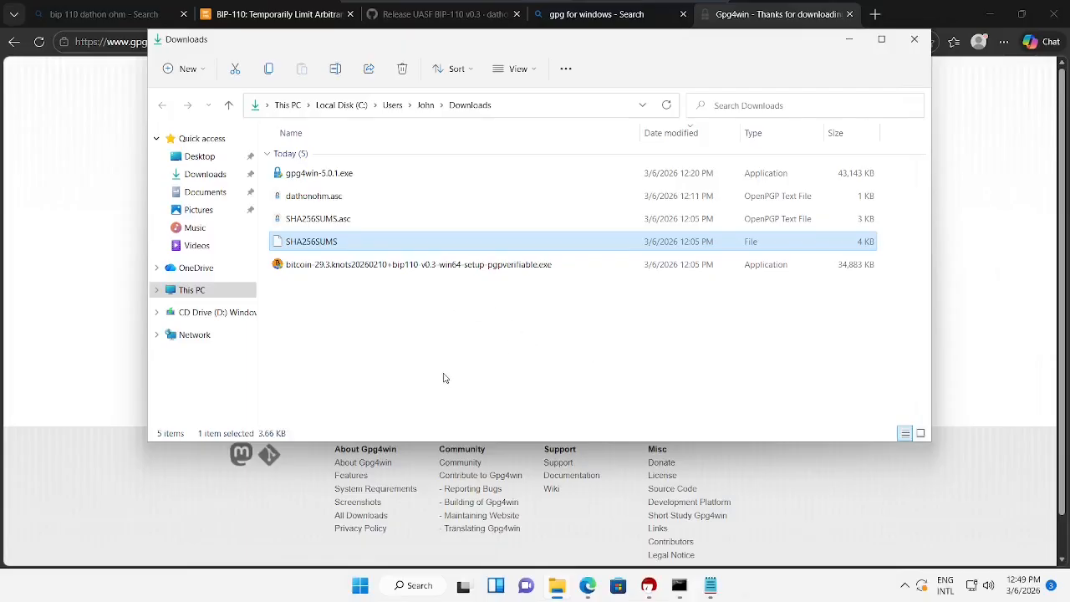
- Launch the Bitcoin Knots BIP-110 installer from Downloads and approve its UAC prompt
click(397, 306)
double_click(394, 265)
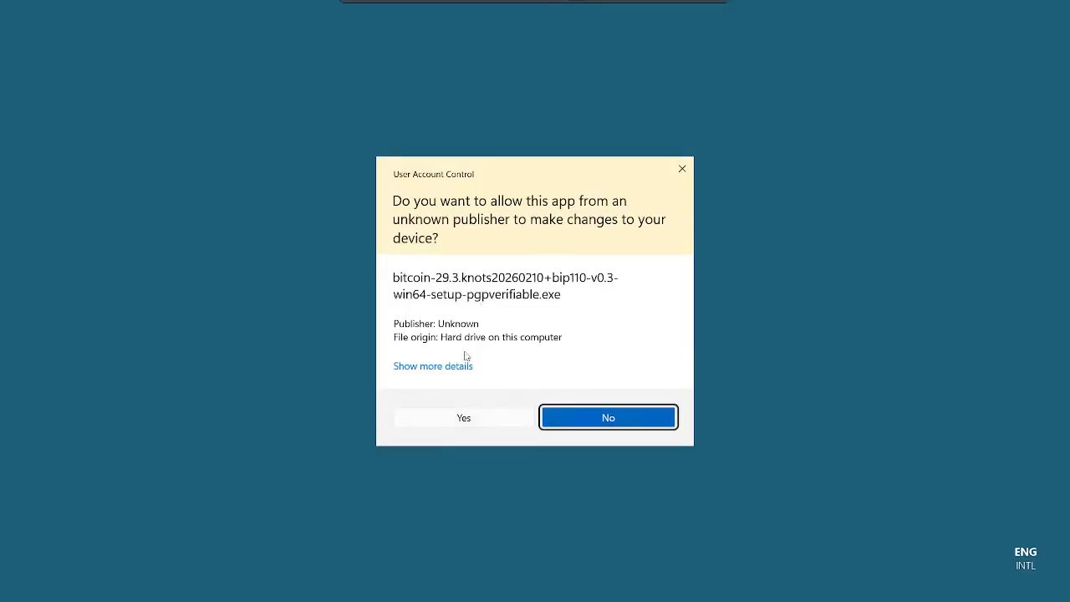
click(483, 422)
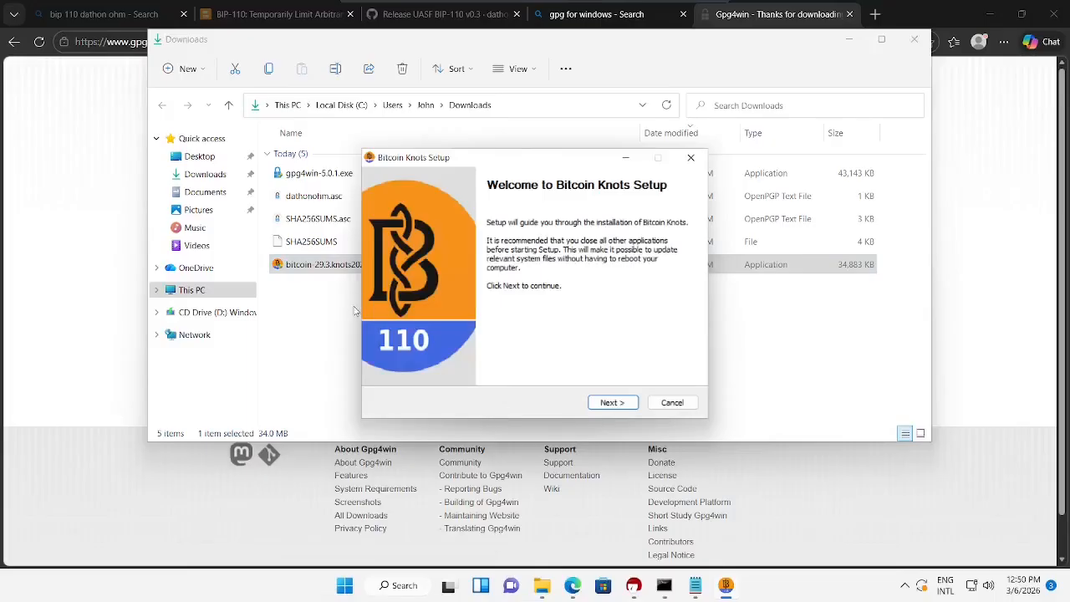
drag(499, 159, 687, 140)
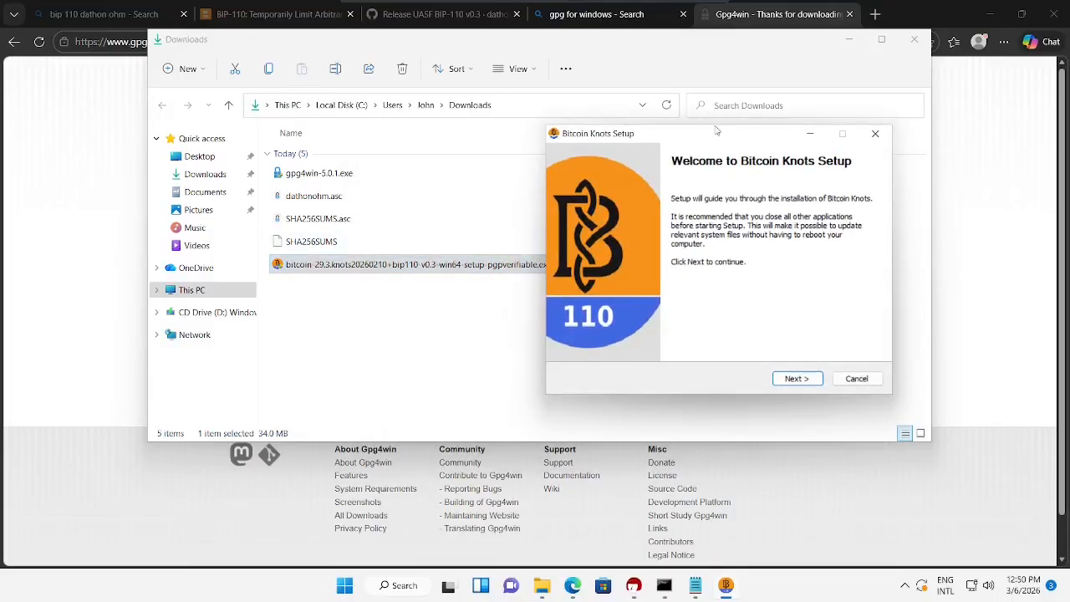
drag(764, 135, 619, 110)
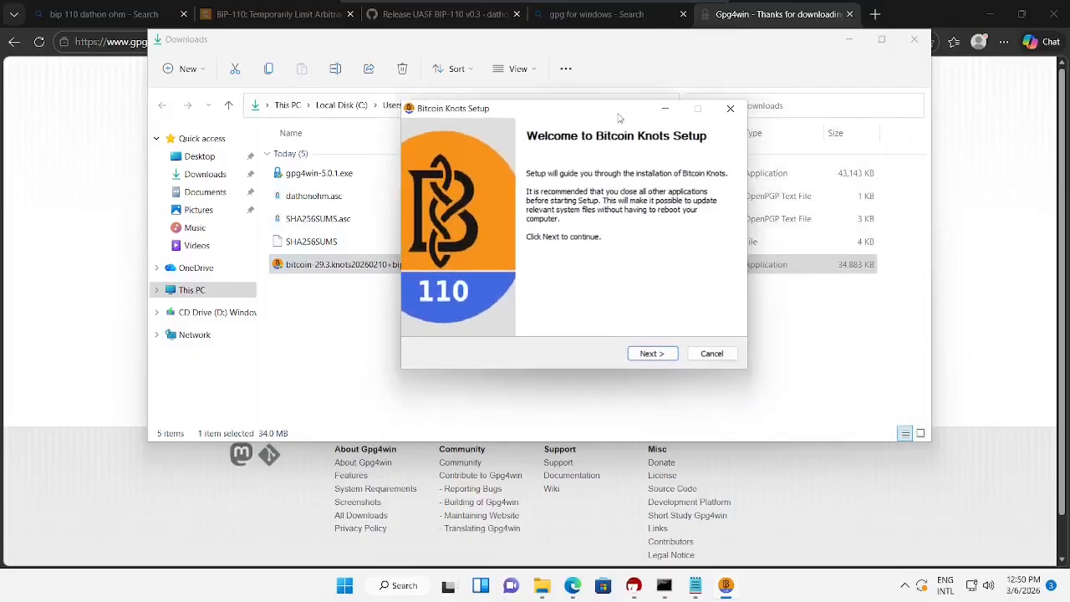
- Install into the default C:\Program Files\Bitcoin folder and finish with 'Run Bitcoin Knots' checked
click(651, 352)
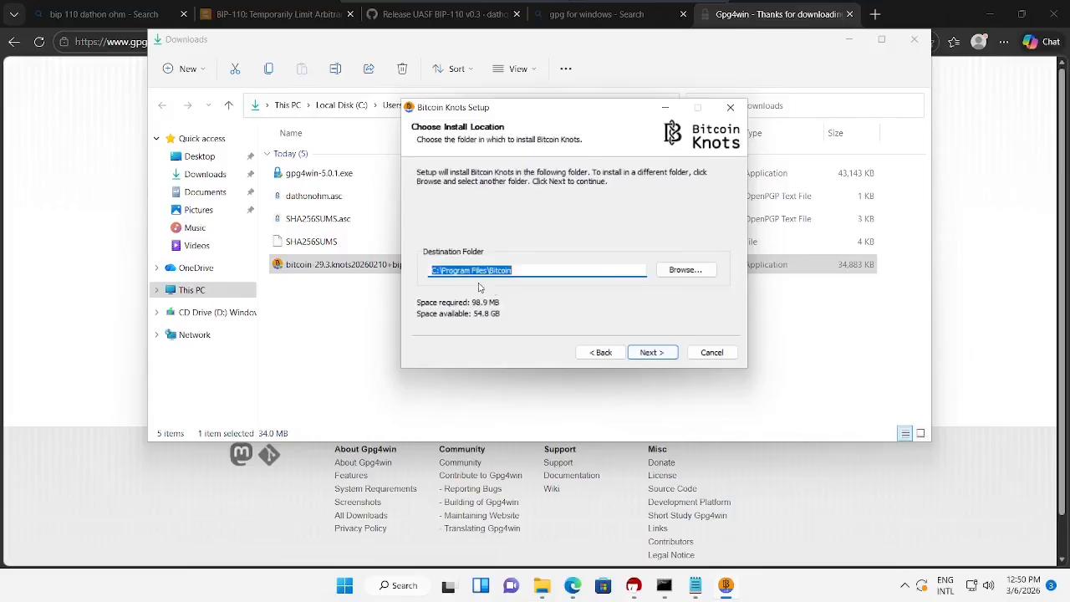
click(686, 271)
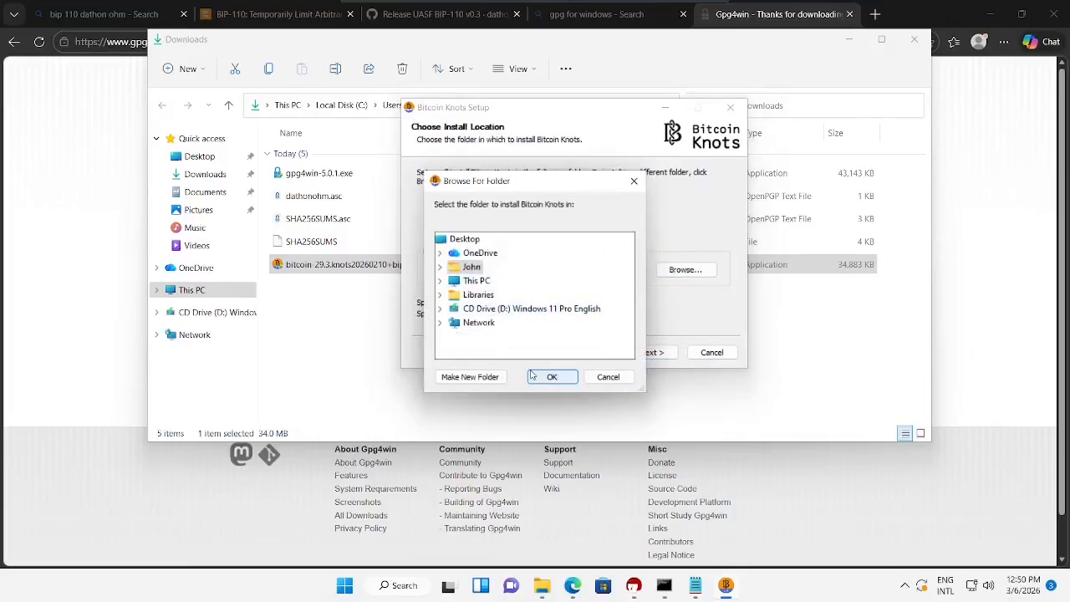
click(609, 377)
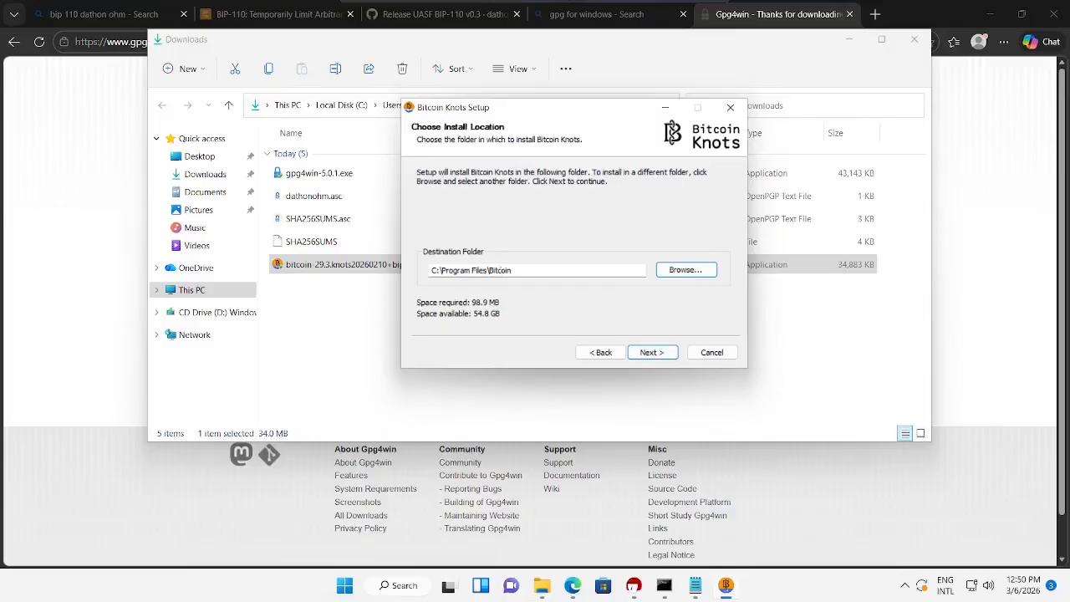
click(658, 358)
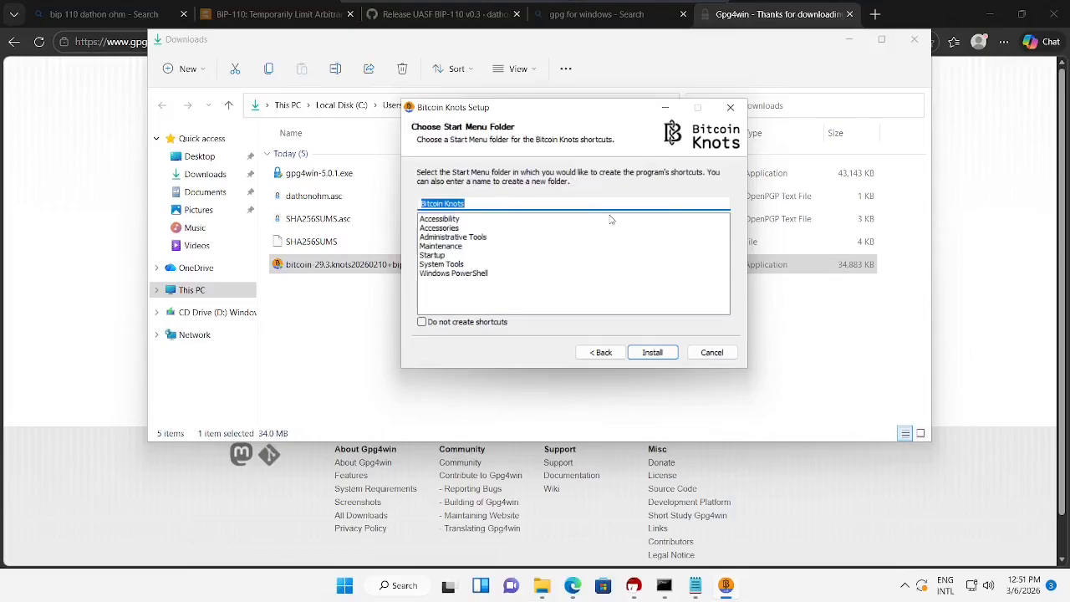
click(651, 354)
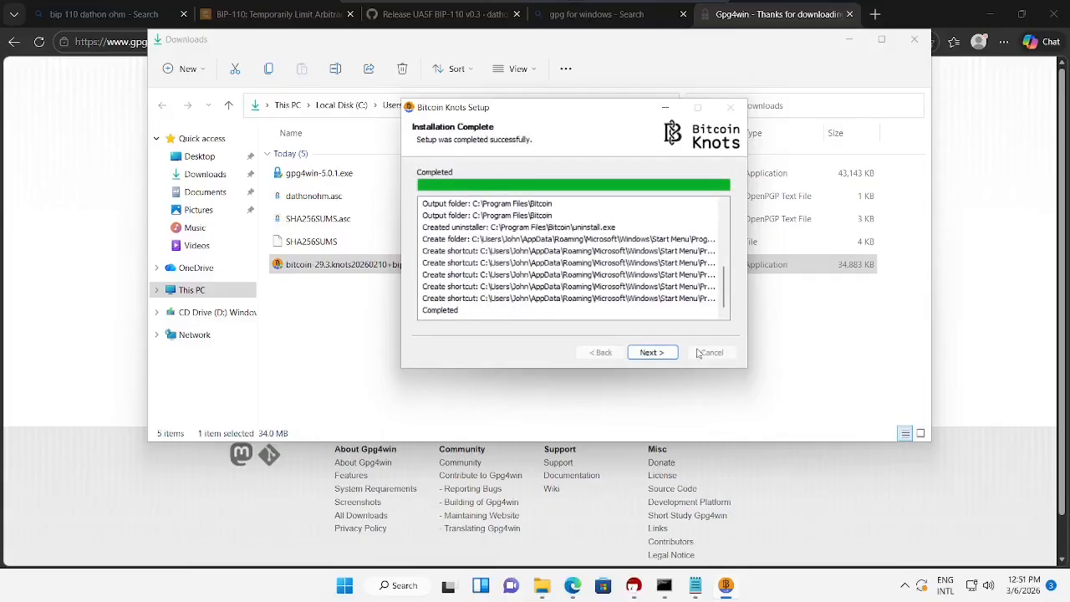
click(661, 354)
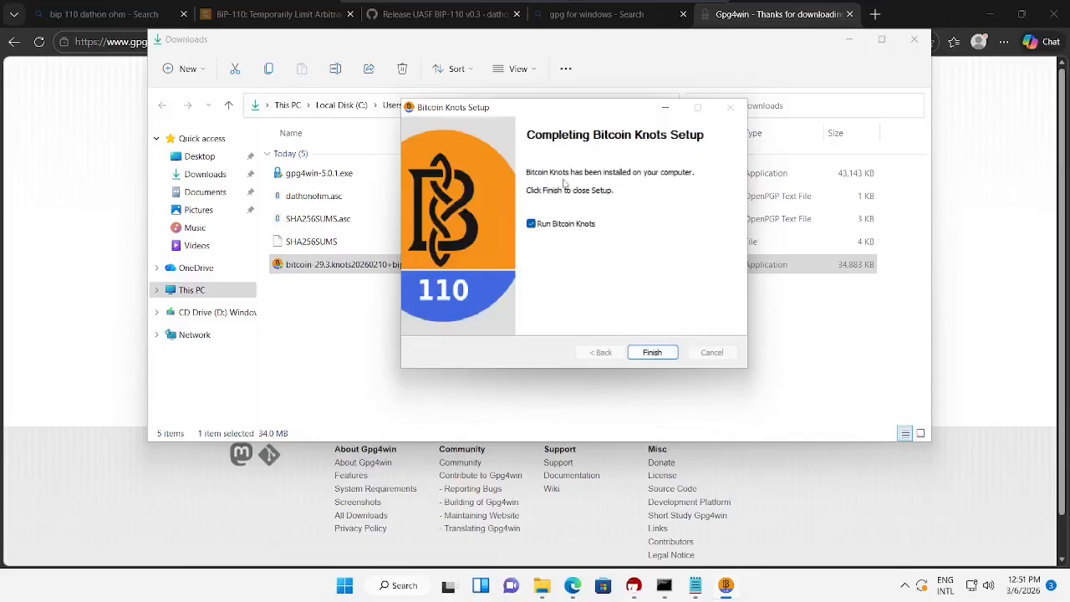
click(652, 354)
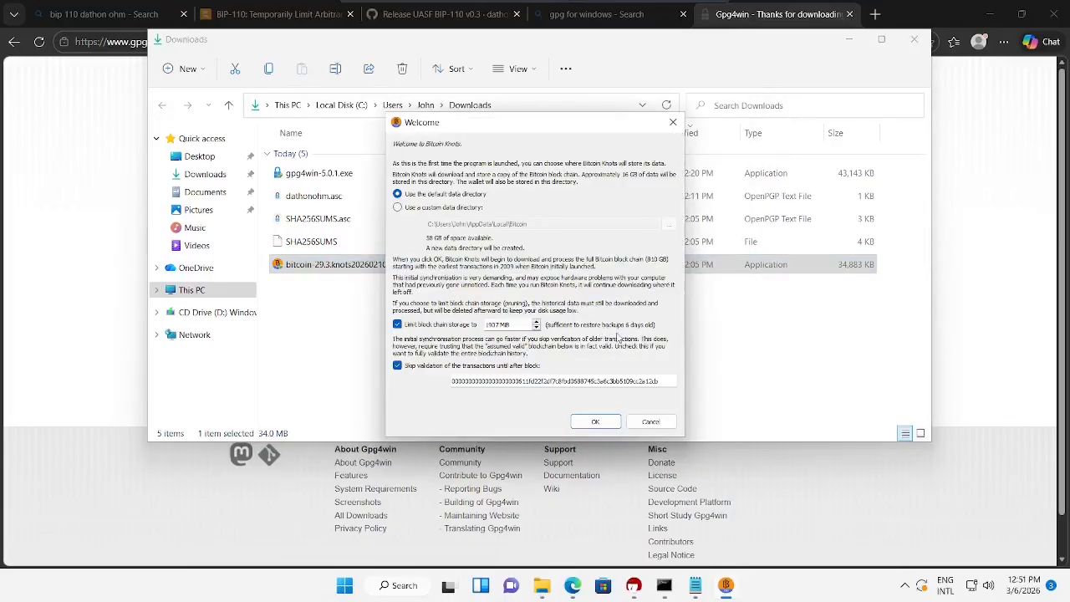
- Minimize Explorer and the browser, accept the default data directory, and enlarge the Bitcoin Knots window
click(850, 40)
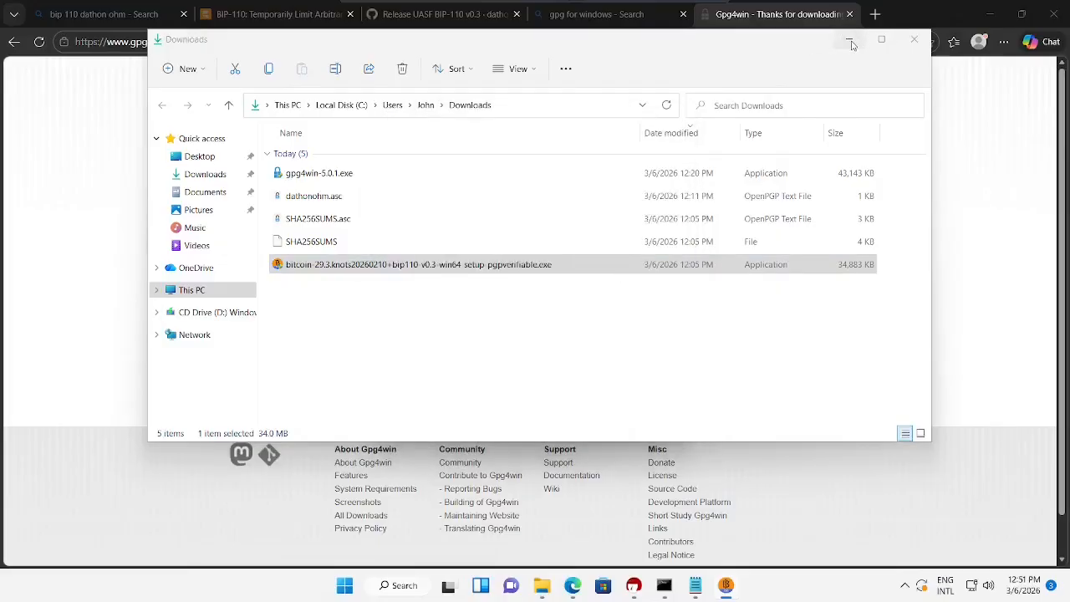
click(990, 14)
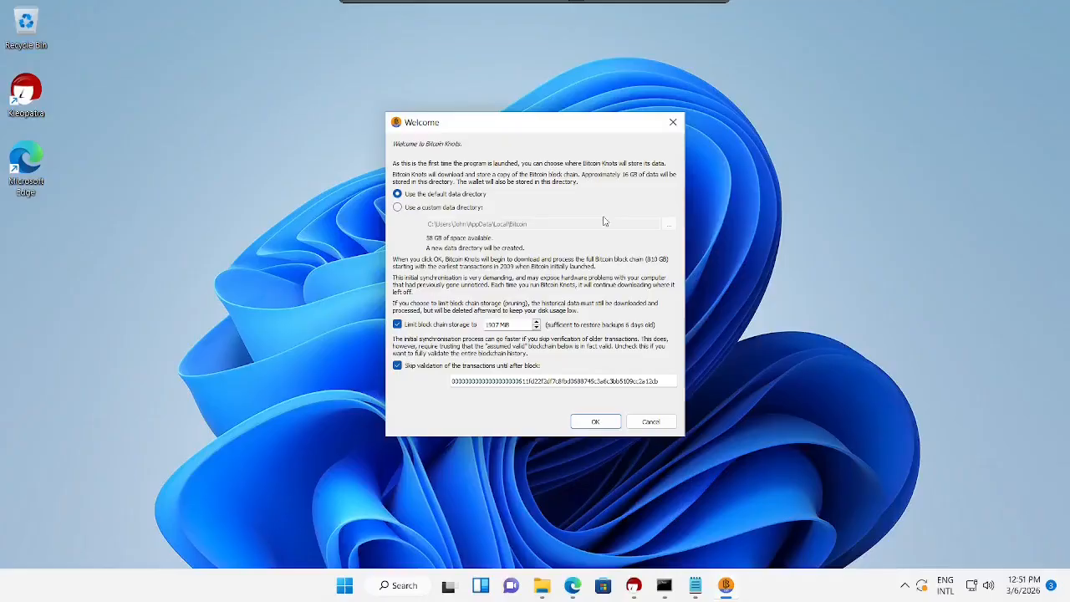
click(605, 424)
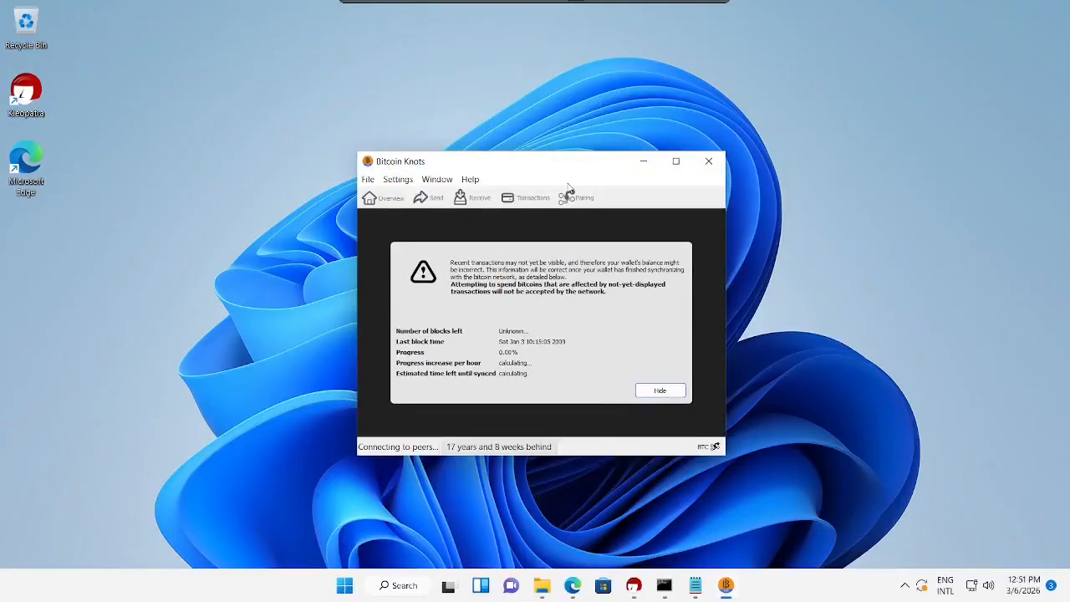
drag(571, 162, 480, 98)
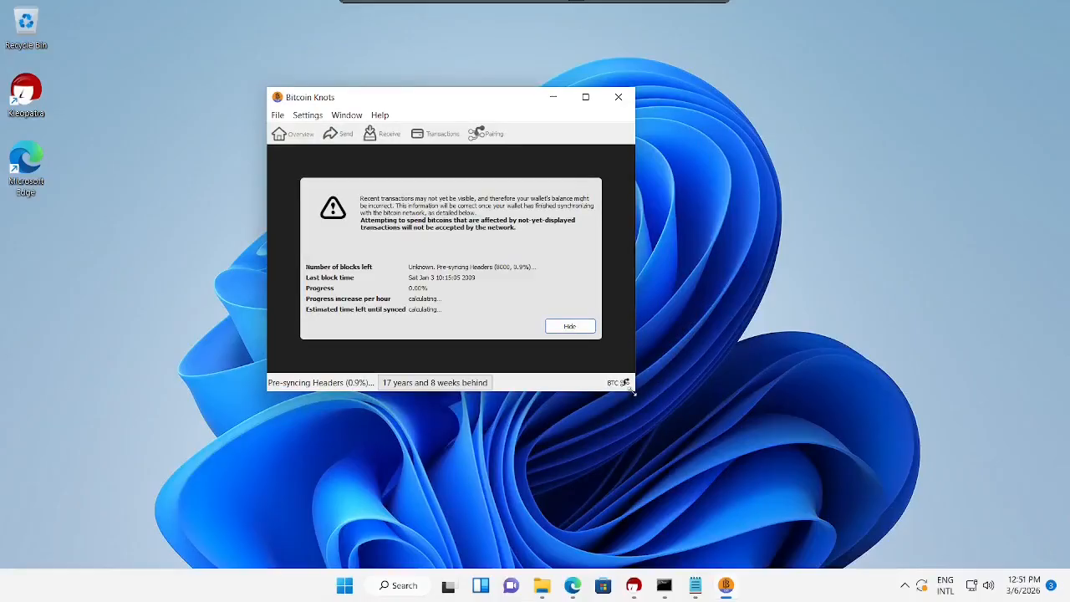
drag(633, 390, 778, 440)
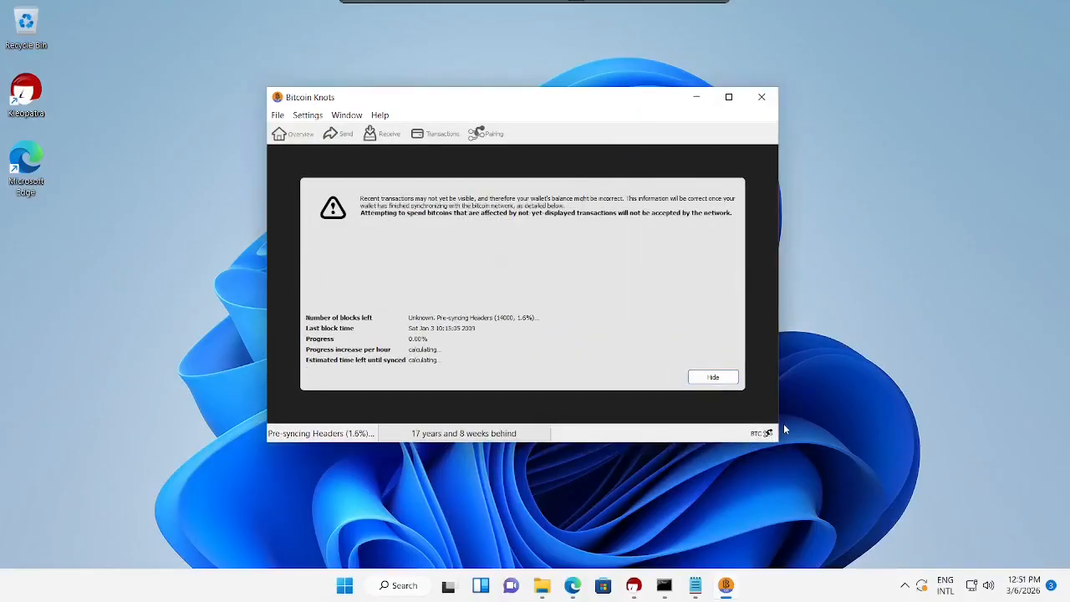